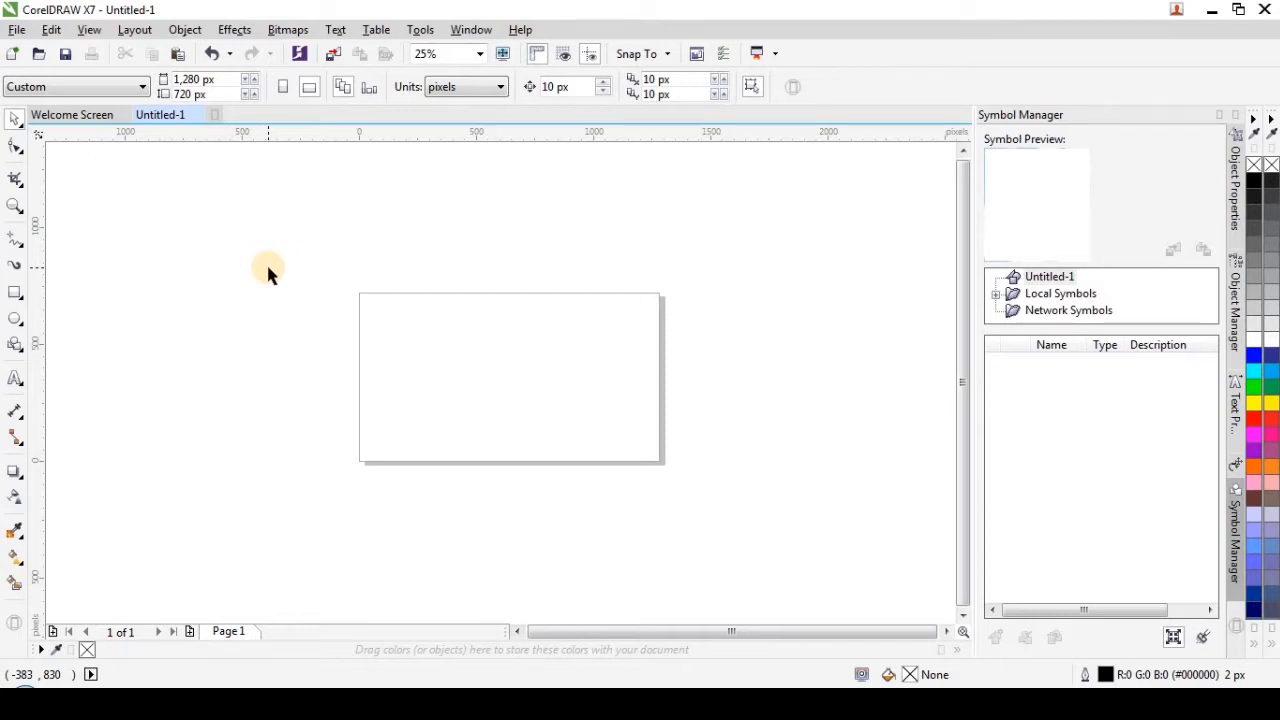
Draw a rectangle about 408 by 428 px and, beside it on the page, an ellipse about 340 by 544 px
{"action": "left_click", "coordinate": [13, 293]}
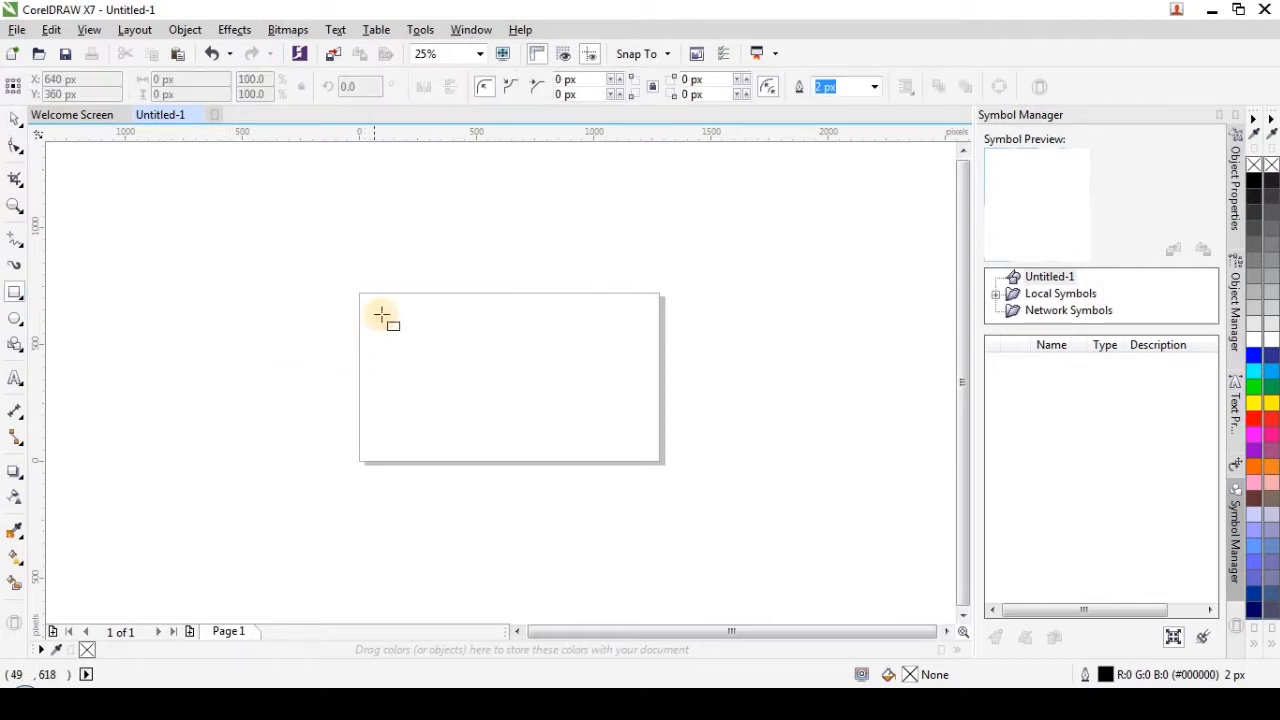
{"action": "left_click_drag", "start_coordinate": [382, 314], "coordinate": [479, 414]}
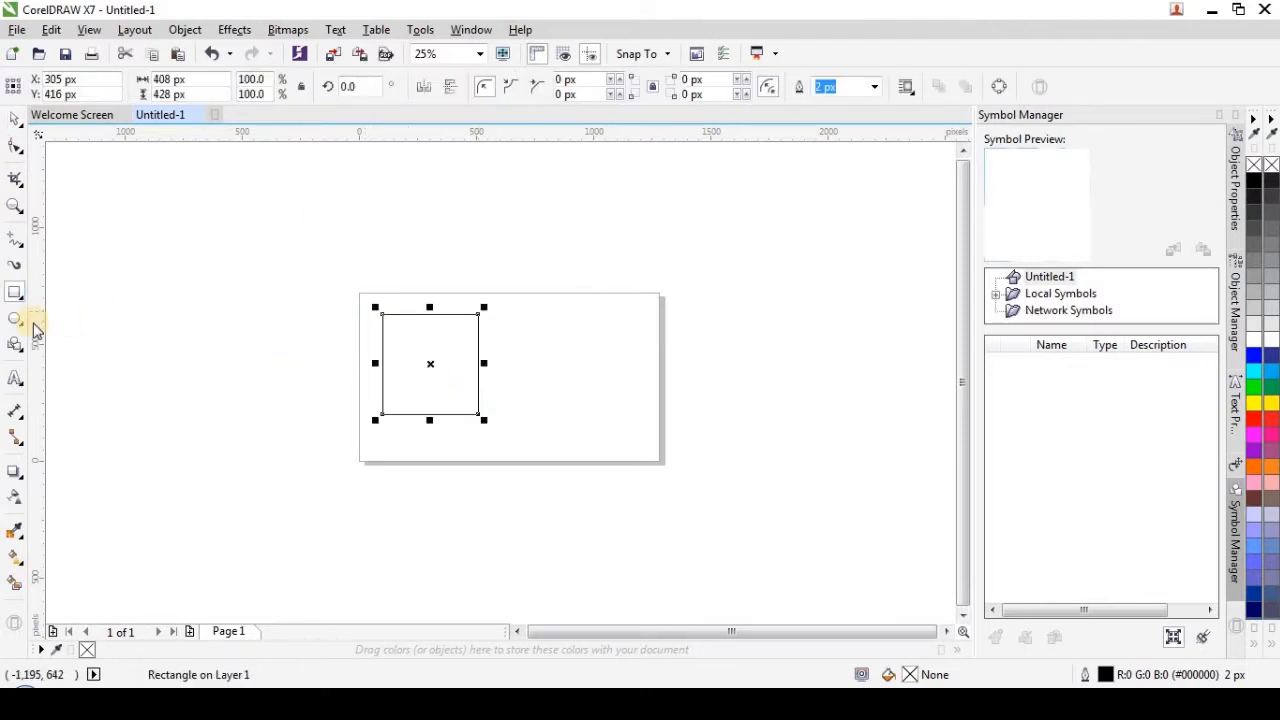
{"action": "left_click_drag", "start_coordinate": [576, 314], "coordinate": [689, 397]}
{"action": "left_click_drag", "start_coordinate": [617, 377], "coordinate": [566, 367]}
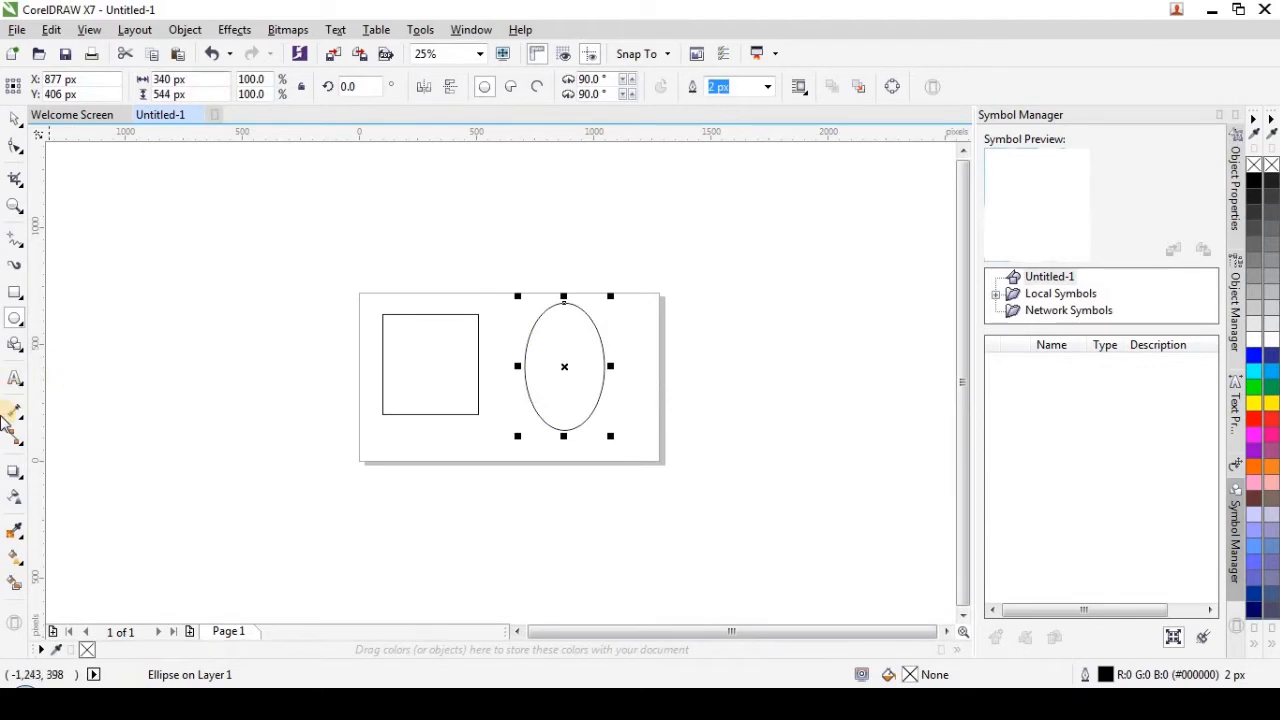
Draw a bevelled frame perfect shape about 588 by 520 px on the canvas to the left of the page
{"action": "left_click", "coordinate": [14, 344]}
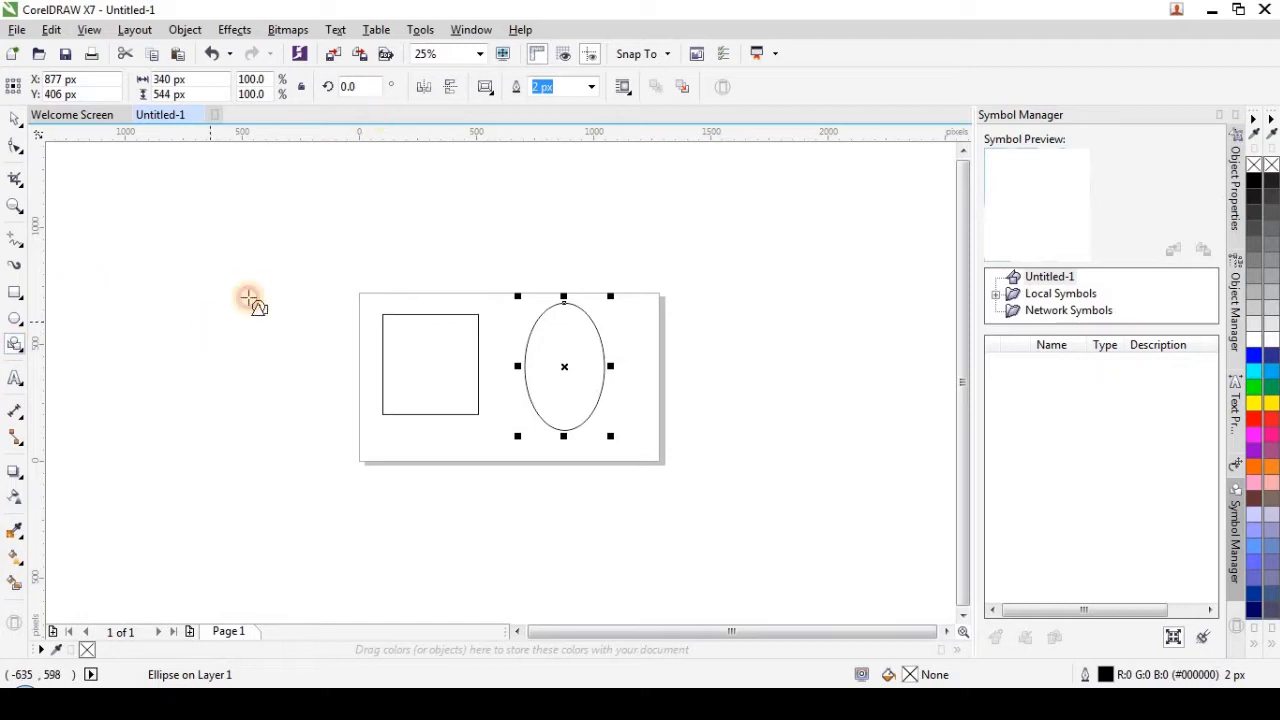
{"action": "left_click", "coordinate": [250, 298]}
{"action": "left_click_drag", "start_coordinate": [165, 229], "coordinate": [301, 349]}
Choose the heart perfect shape and draw it about 772 by 628 px to the upper right of the page
{"action": "left_click", "coordinate": [492, 94]}
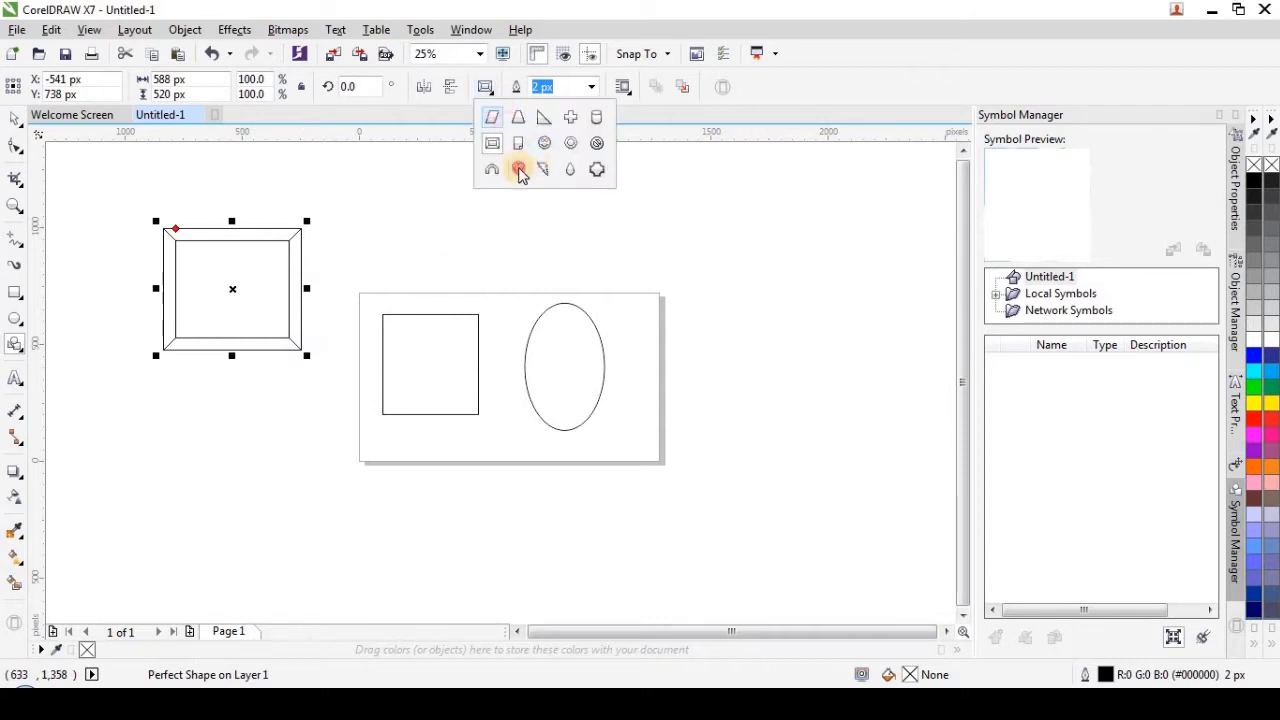
{"action": "left_click", "coordinate": [519, 172]}
{"action": "left_click_drag", "start_coordinate": [695, 201], "coordinate": [887, 353]}
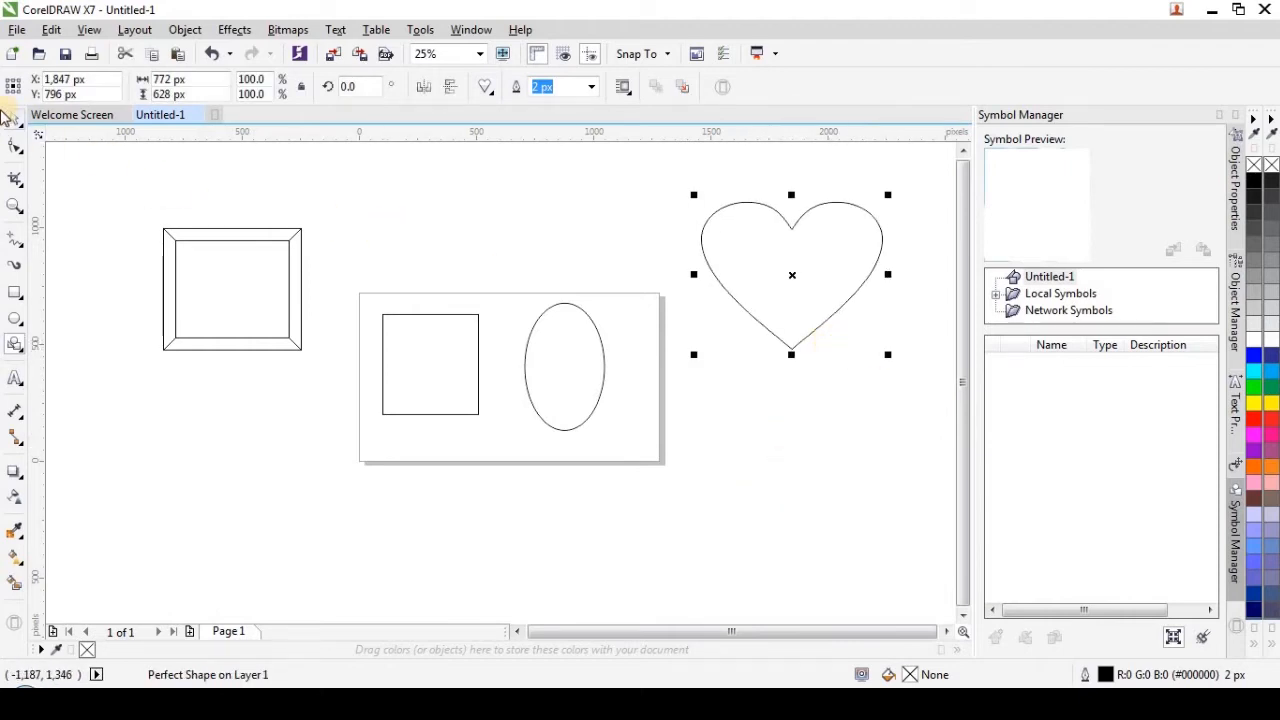
Move the heart slightly left and up, closer to the page's upper-right corner, and leave everything deselected
{"action": "left_click", "coordinate": [775, 245]}
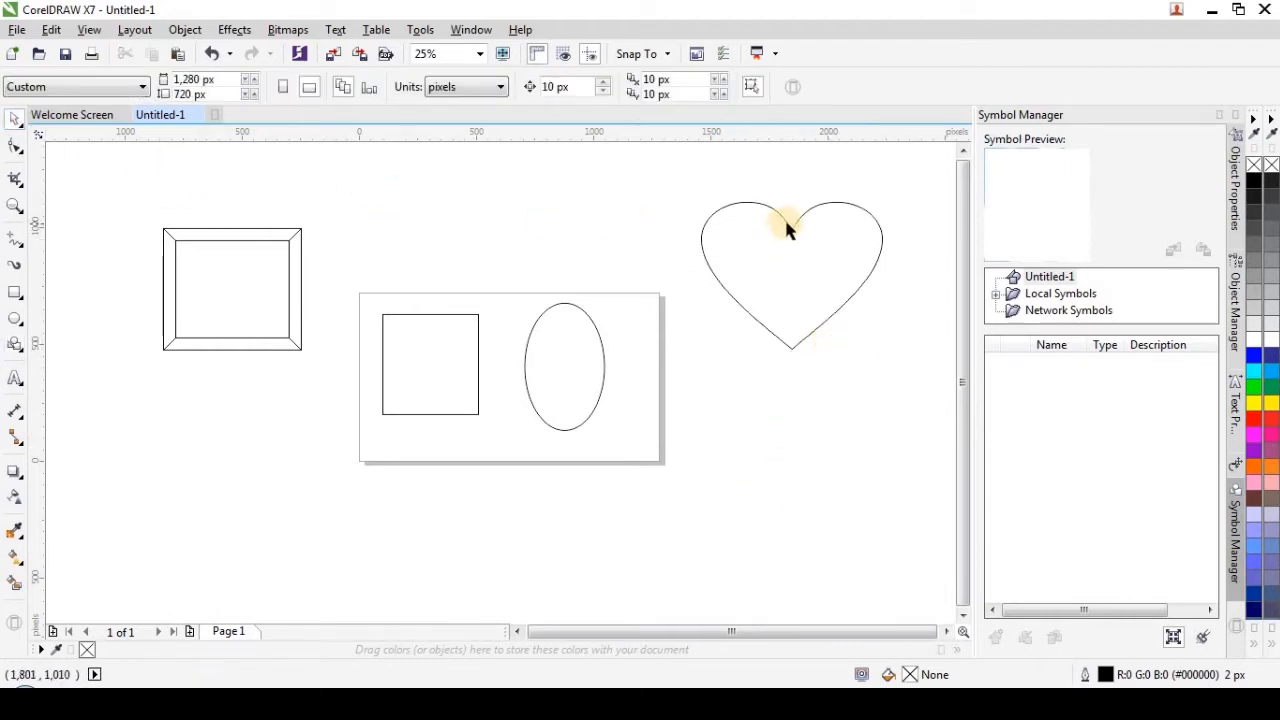
{"action": "left_click_drag", "start_coordinate": [787, 228], "coordinate": [755, 220]}
{"action": "scroll", "coordinate": [755, 220], "scroll_direction": "up", "scroll_amount": 1}
{"action": "scroll", "coordinate": [720, 220], "scroll_direction": "down", "scroll_amount": 1}
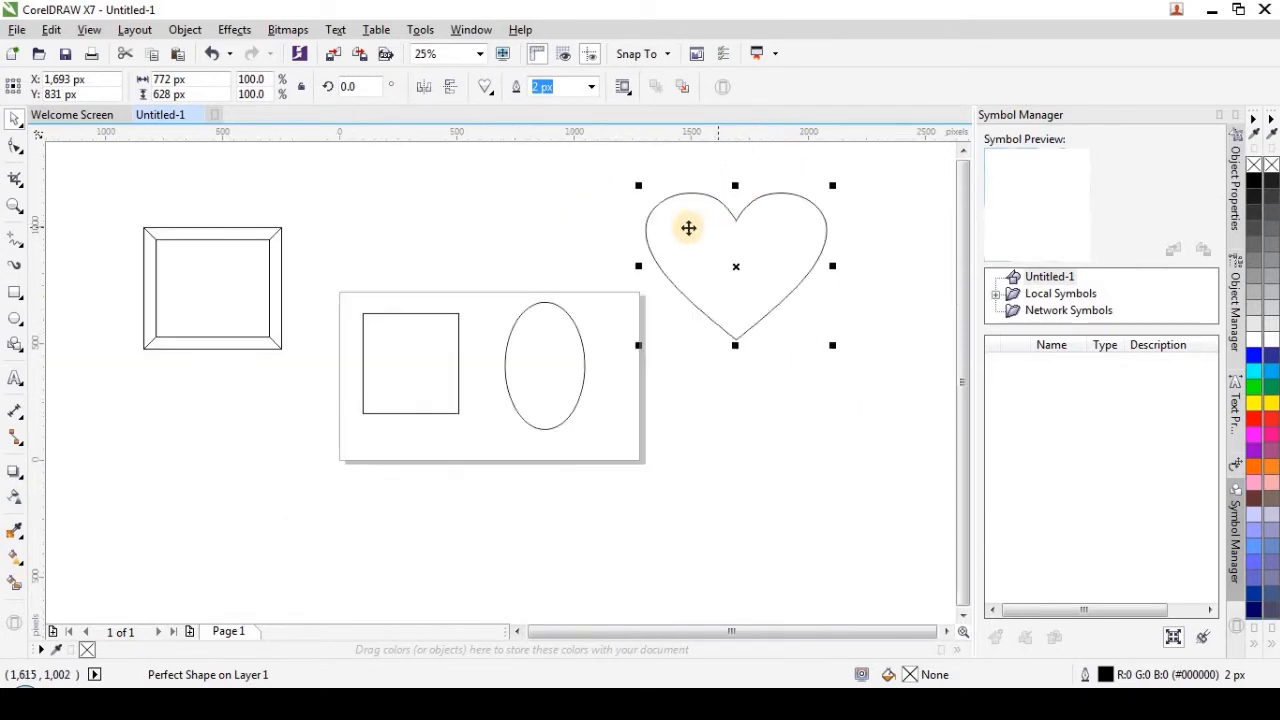
{"action": "left_click", "coordinate": [577, 327]}
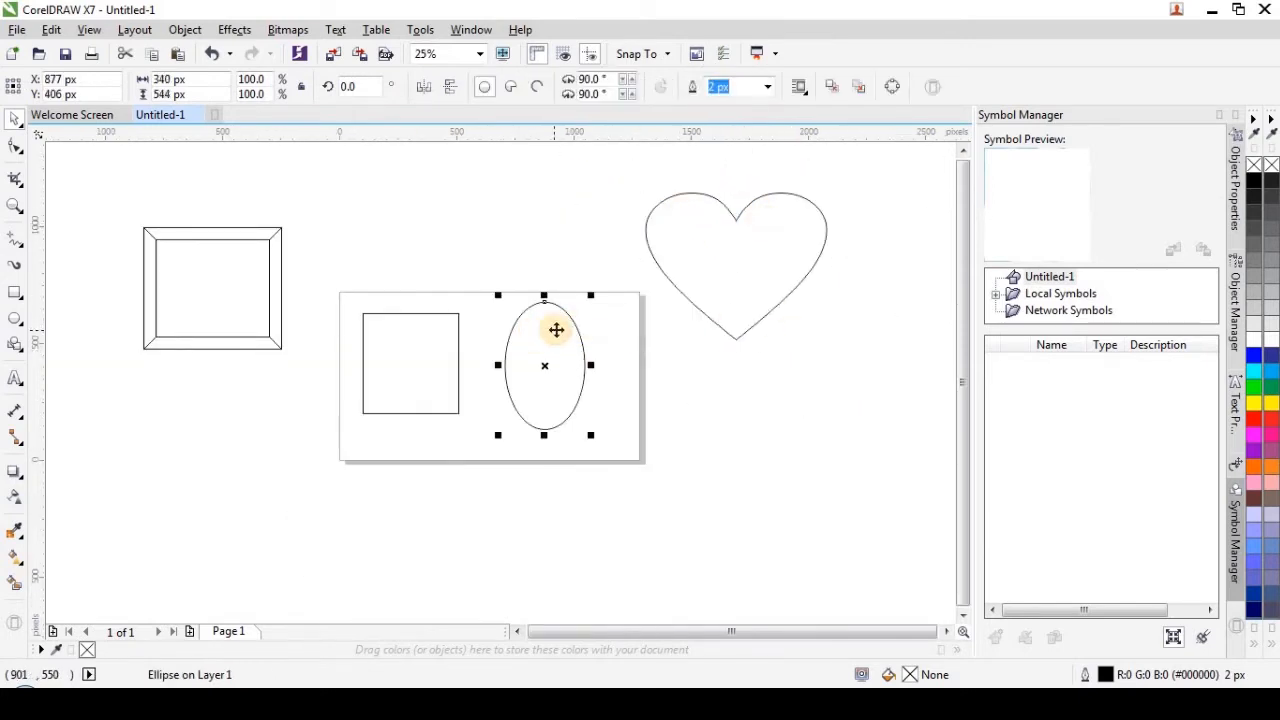
{"action": "left_click", "coordinate": [701, 407]}
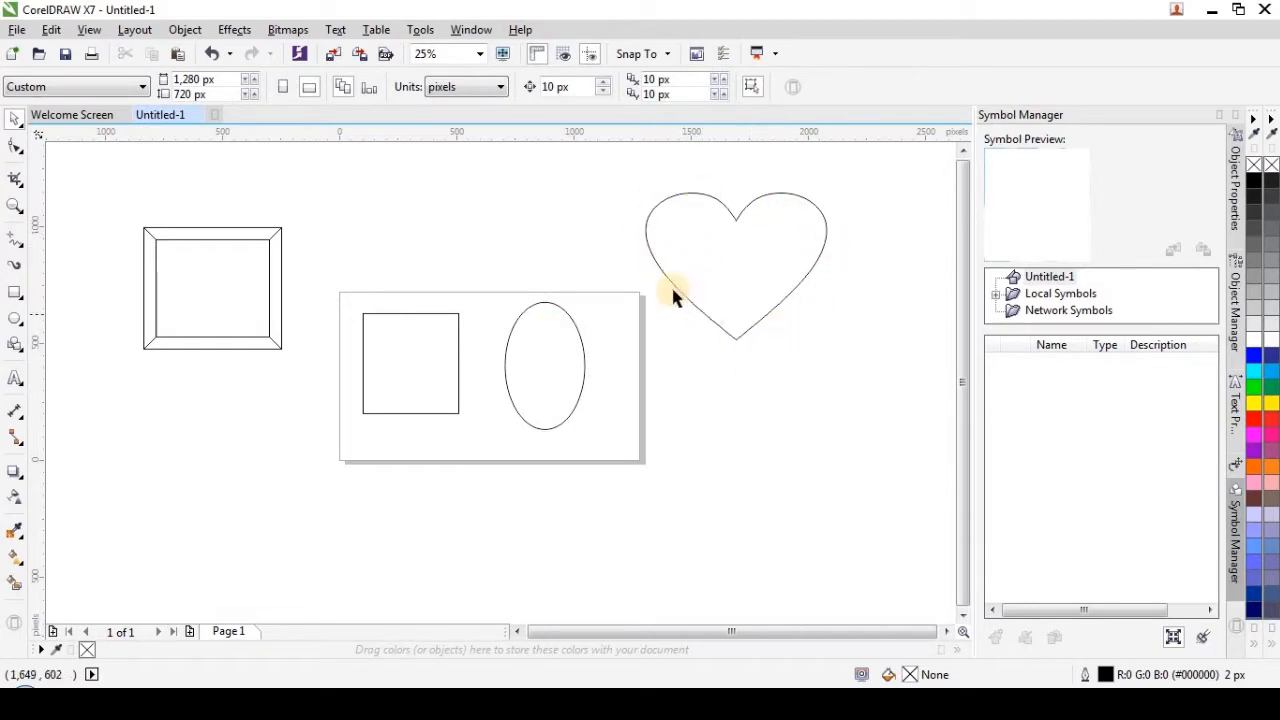
{"action": "left_click_drag", "start_coordinate": [353, 411], "coordinate": [336, 492]}
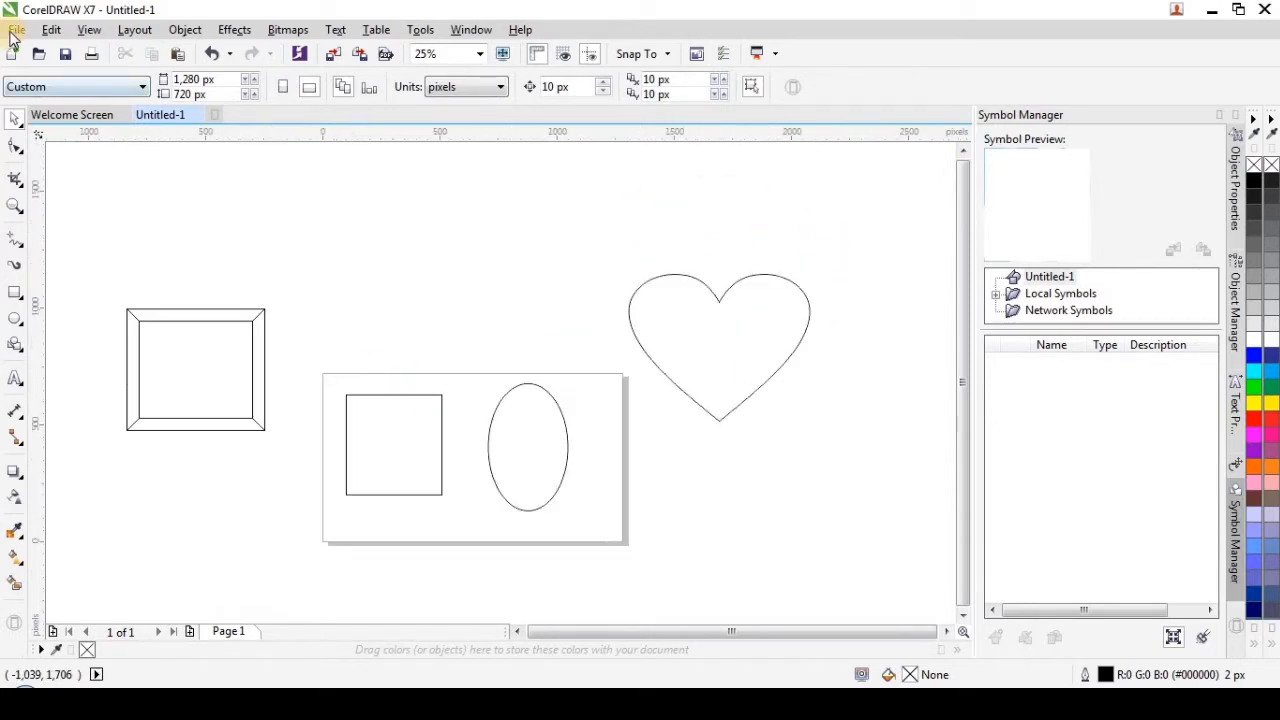
Import the JPEG files 0900ae12d632095e8d594b1aff038ddb, wp2565083 and wp3987302 from the Desktop together
{"action": "left_click", "coordinate": [14, 30]}
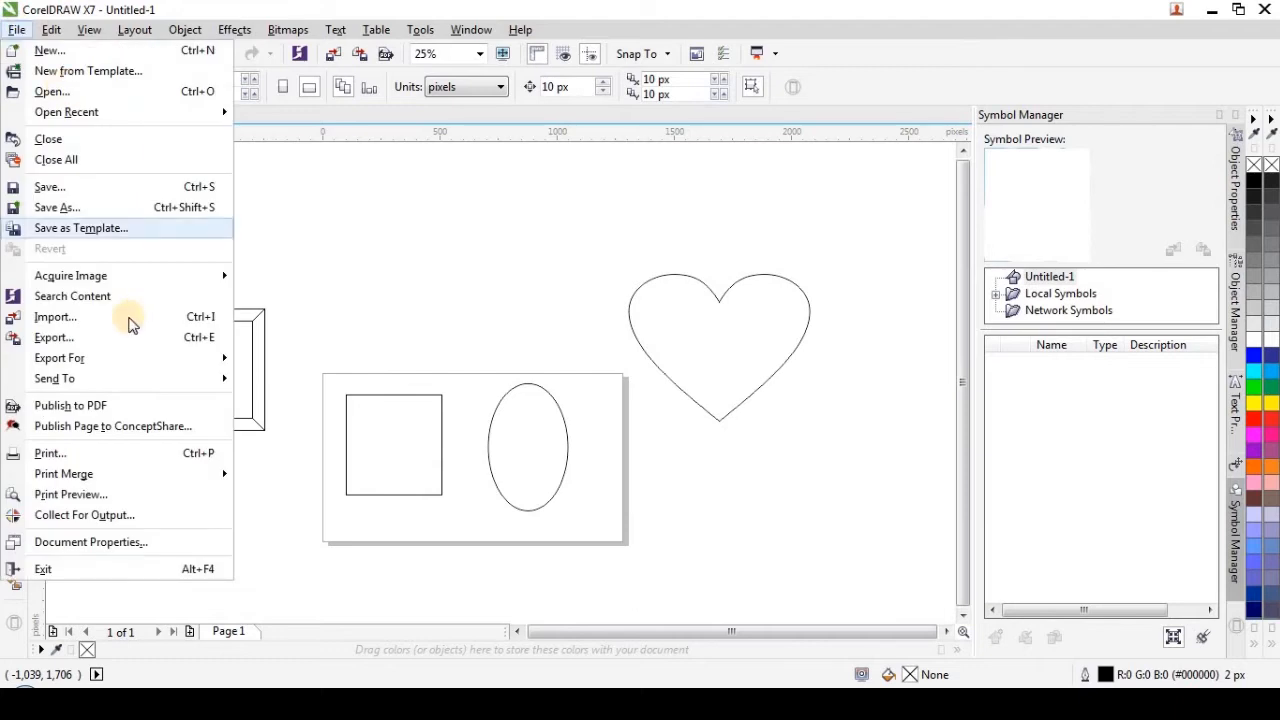
{"action": "left_click", "coordinate": [125, 316]}
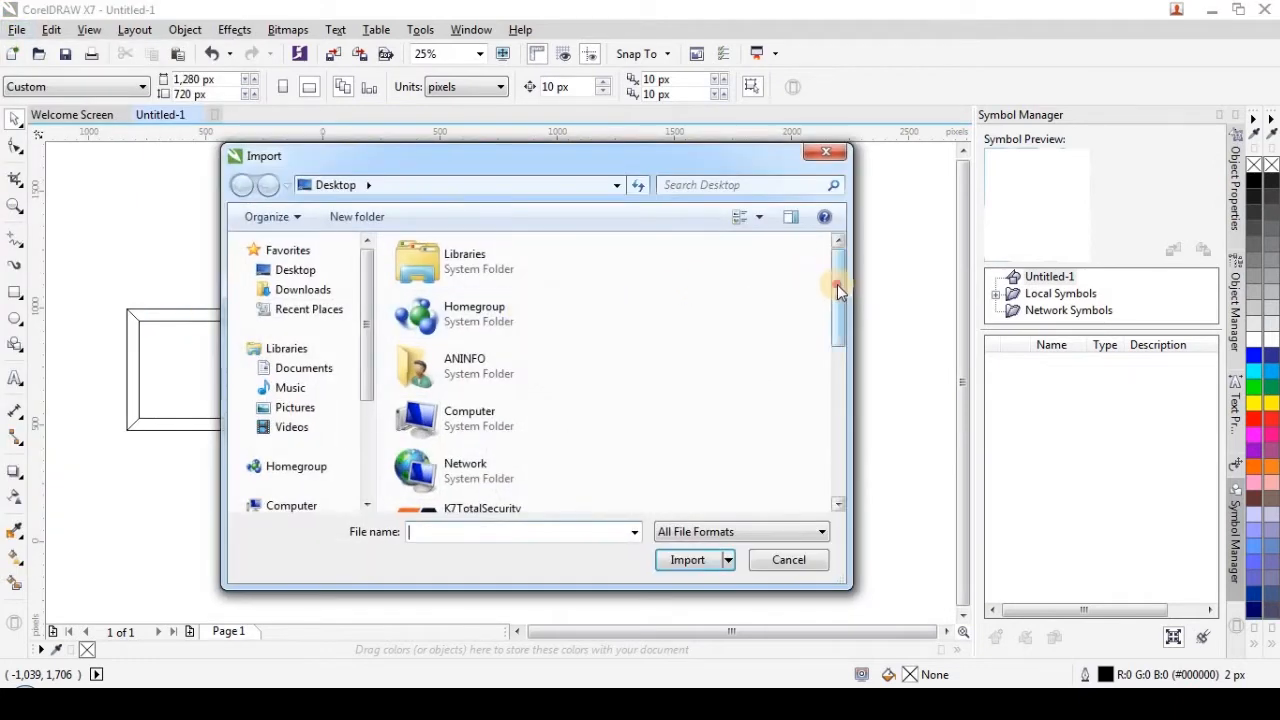
{"action": "left_click_drag", "start_coordinate": [834, 280], "coordinate": [843, 423]}
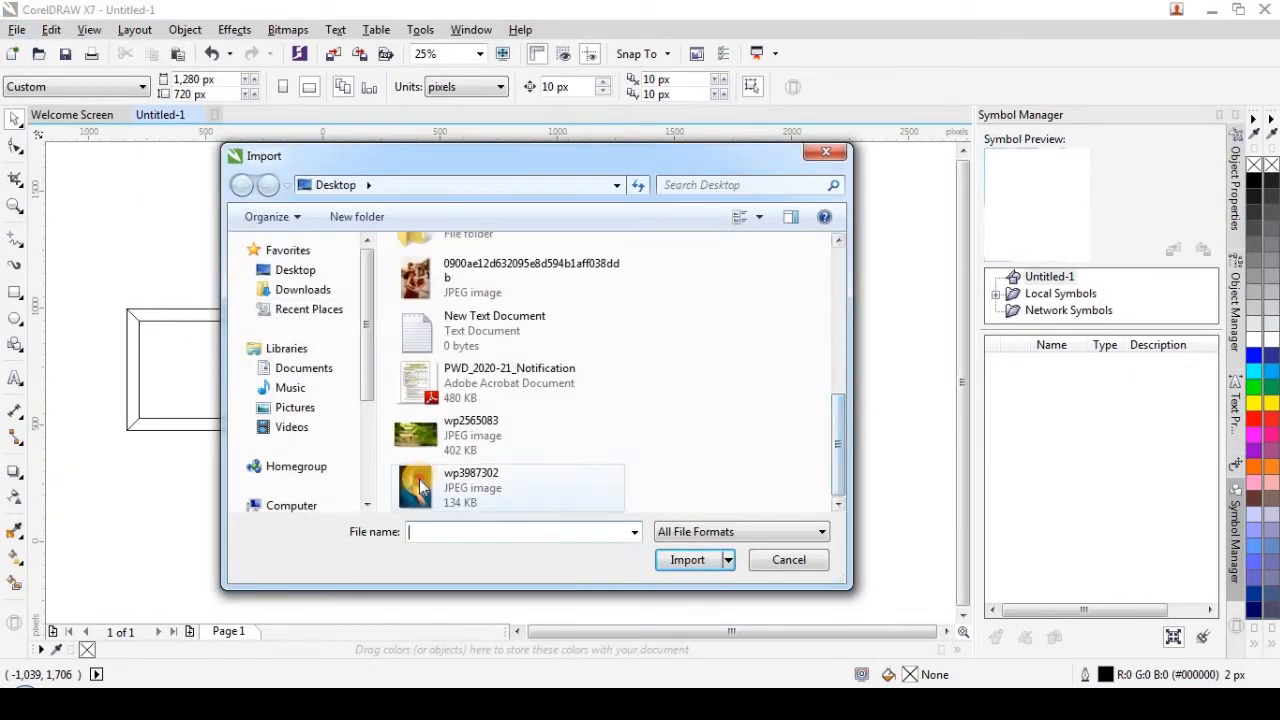
{"action": "left_click", "coordinate": [420, 480]}
{"action": "left_click", "coordinate": [416, 435]}
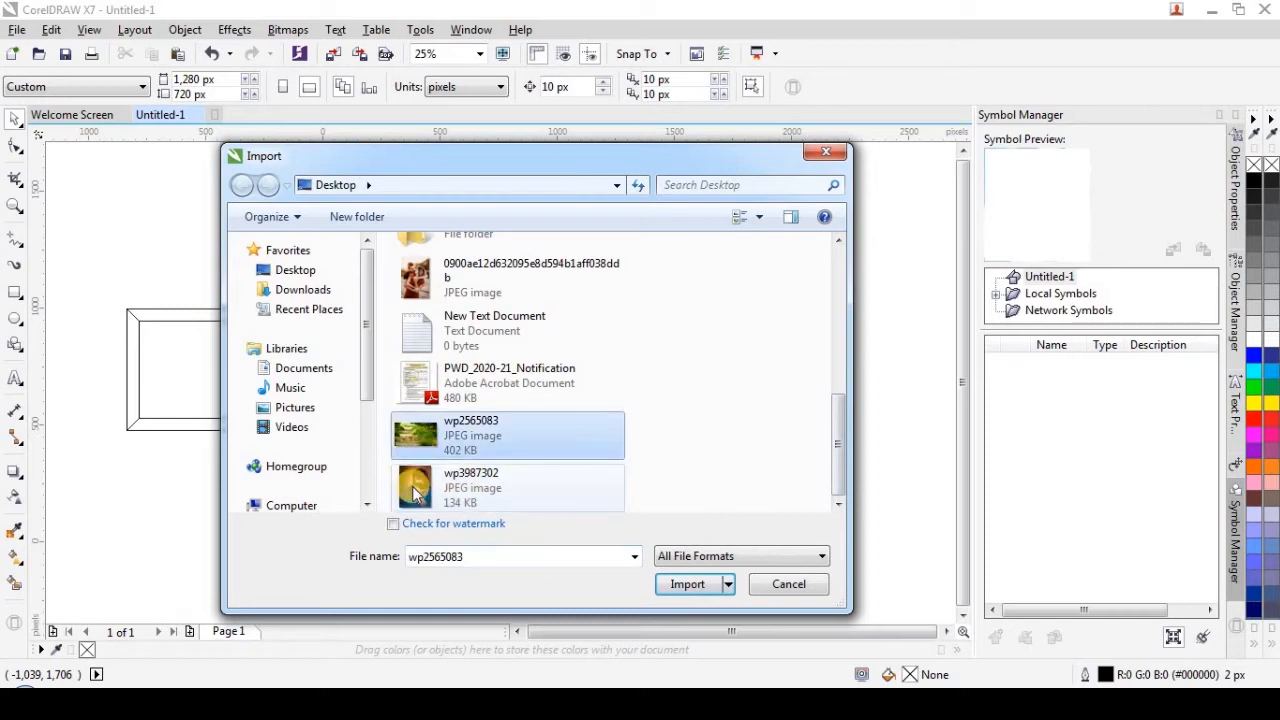
{"action": "left_click", "coordinate": [415, 490], "text": "ctrl"}
{"action": "left_click", "coordinate": [416, 278], "text": "ctrl"}
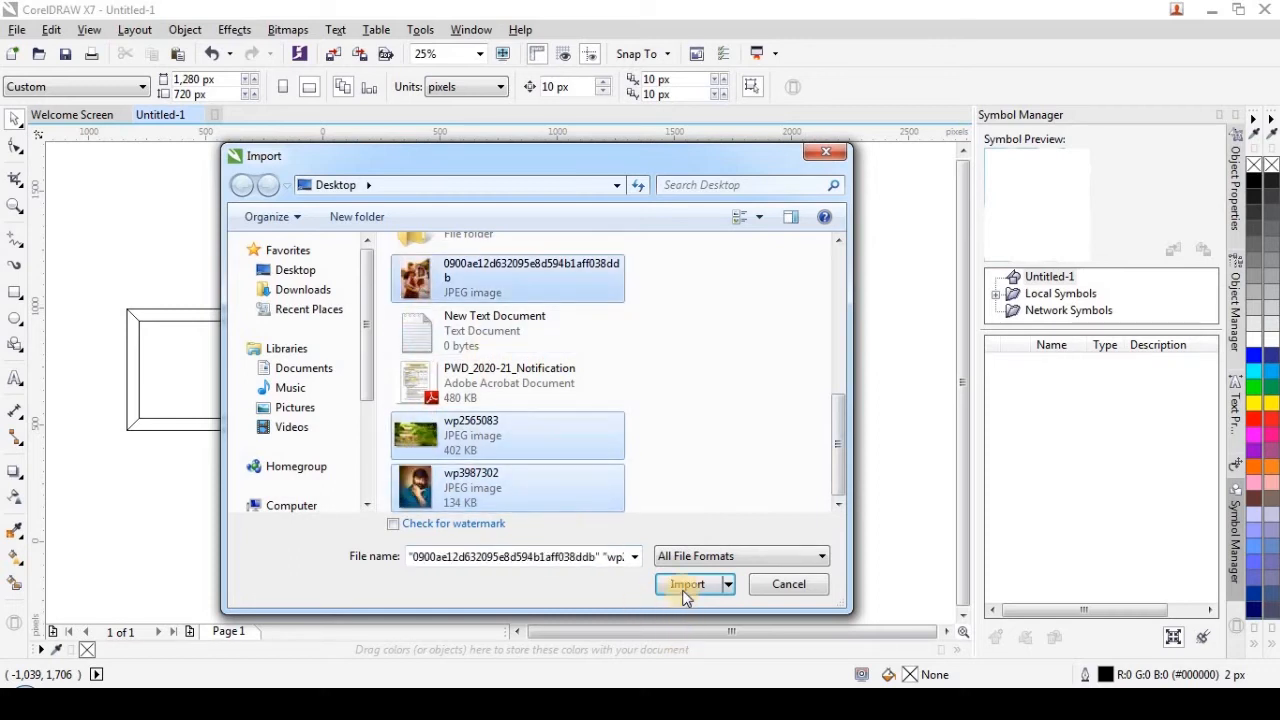
{"action": "left_click", "coordinate": [685, 590]}
Place the three imported images at original size on empty canvas away from the page and the drawn shapes
{"action": "scroll", "coordinate": [600, 284], "scroll_direction": "down", "scroll_amount": 5}
{"action": "left_click", "coordinate": [468, 384]}
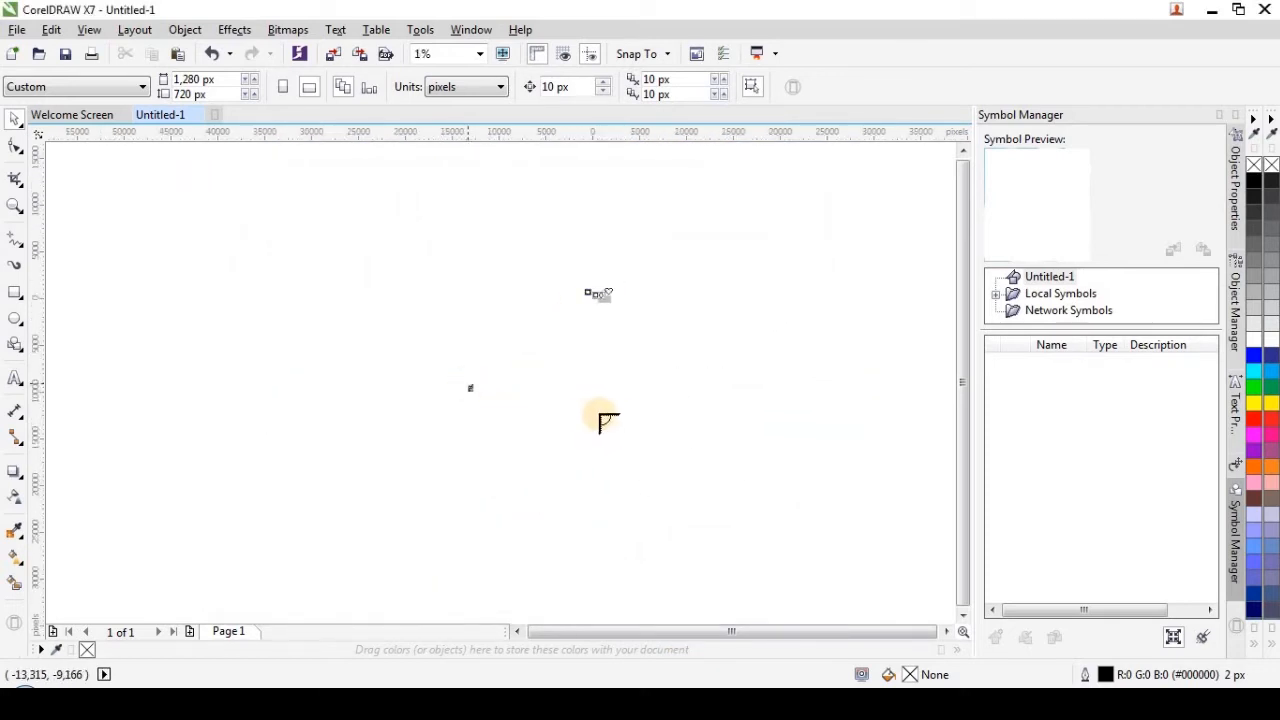
{"action": "scroll", "coordinate": [500, 380], "scroll_direction": "up", "scroll_amount": 4}
{"action": "left_click", "coordinate": [399, 334]}
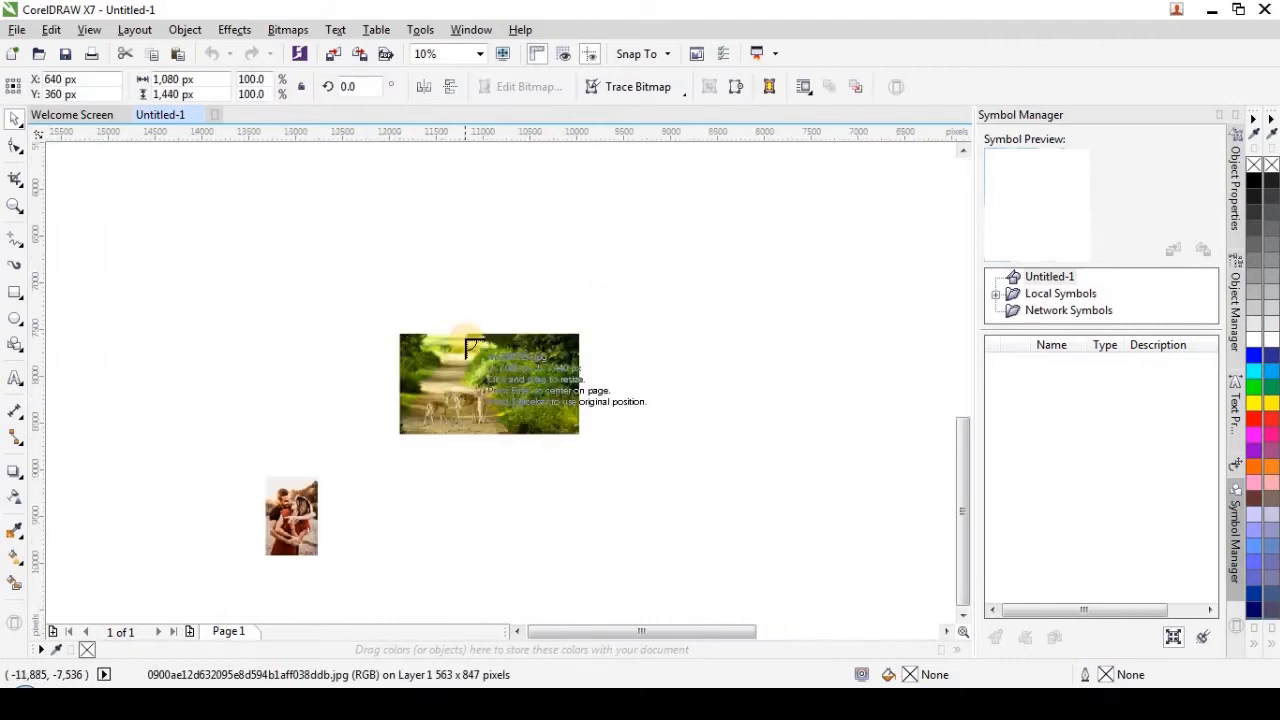
{"action": "scroll", "coordinate": [466, 339], "scroll_direction": "down", "scroll_amount": 3}
{"action": "scroll", "coordinate": [571, 240], "scroll_direction": "up", "scroll_amount": 3}
{"action": "left_click", "coordinate": [571, 232]}
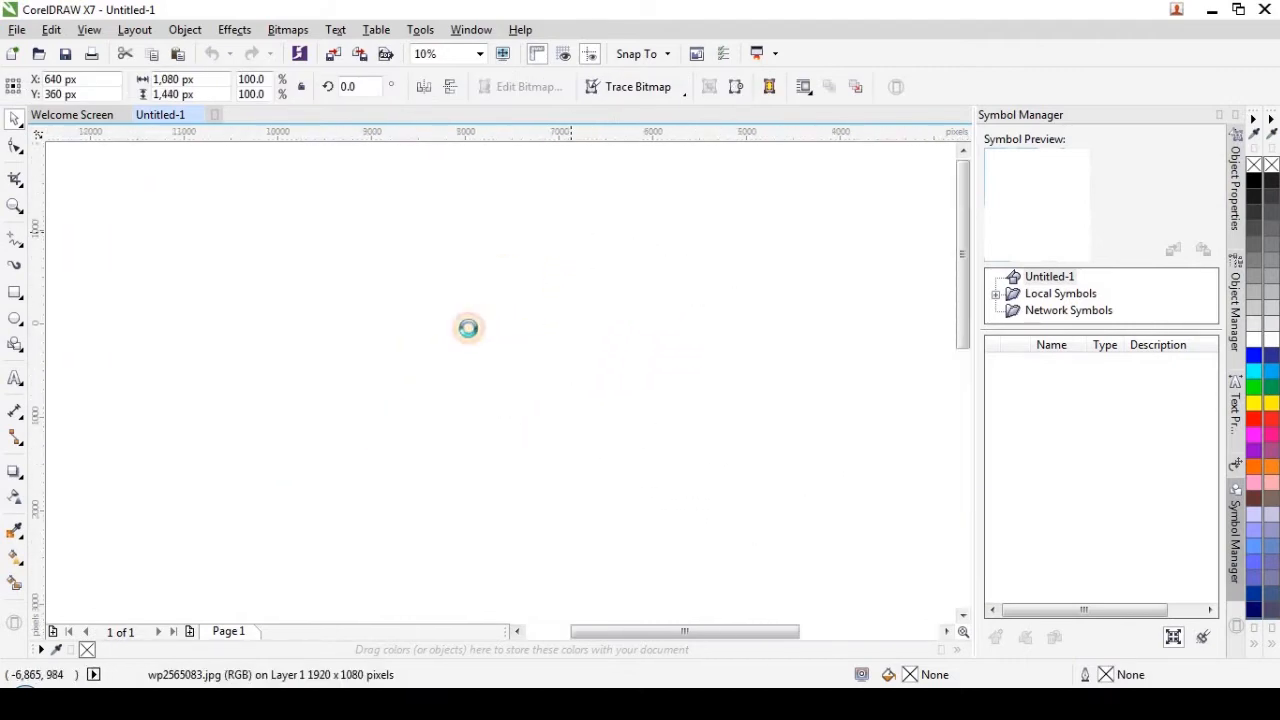
Move the deer landscape and the couple photo from the far canvas to just below the page
{"action": "scroll", "coordinate": [465, 400], "scroll_direction": "down", "scroll_amount": 3}
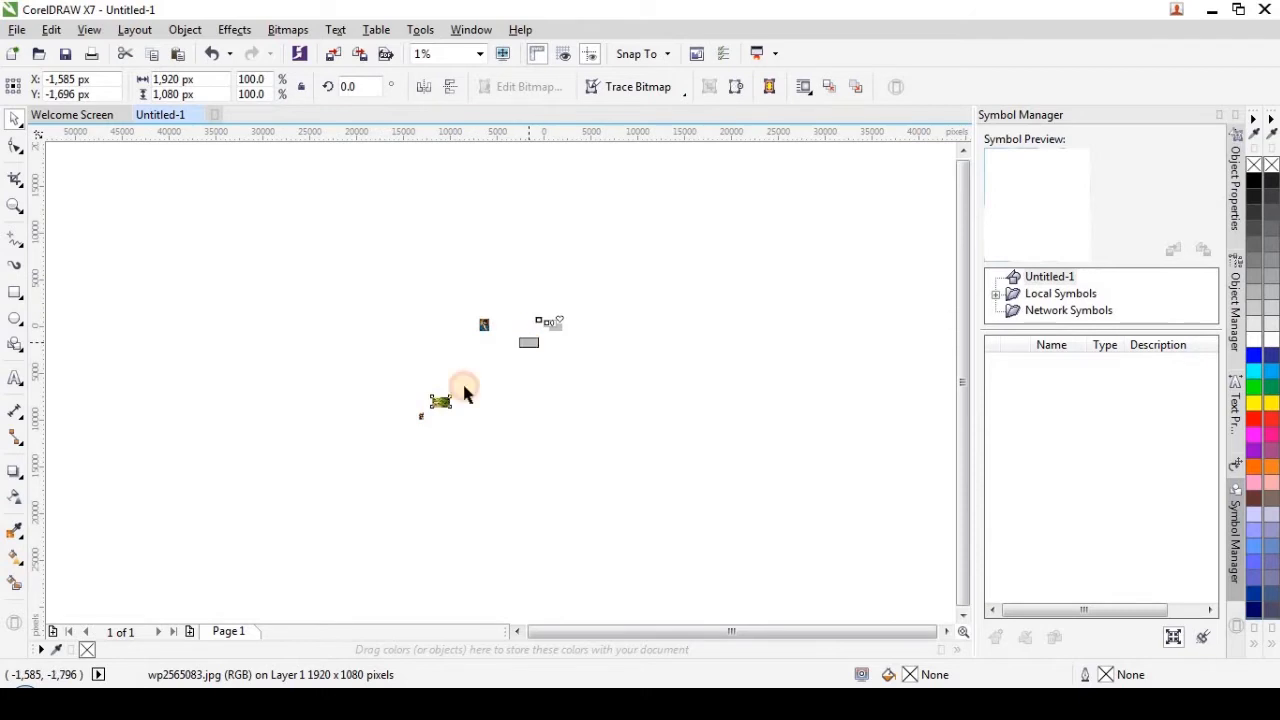
{"action": "left_click", "coordinate": [557, 344]}
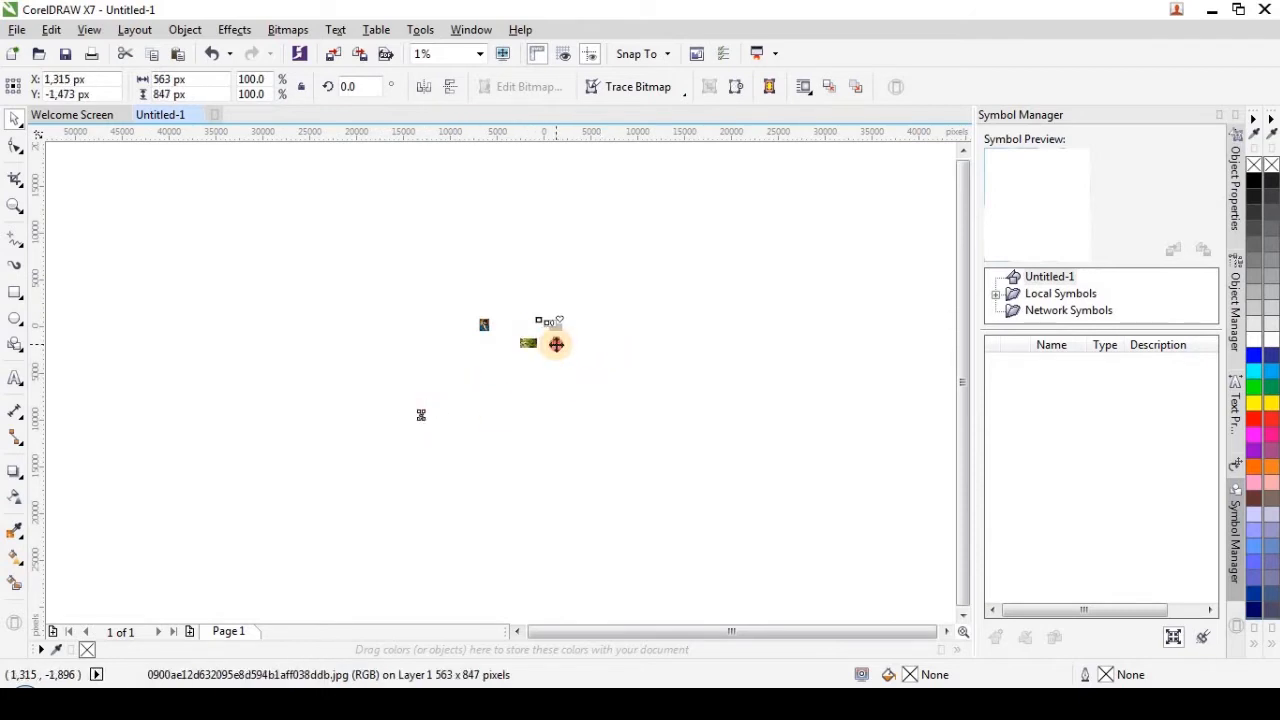
{"action": "scroll", "coordinate": [556, 344], "scroll_direction": "up", "scroll_amount": 3}
{"action": "scroll", "coordinate": [552, 320], "scroll_direction": "down", "scroll_amount": 2}
{"action": "scroll", "coordinate": [543, 271], "scroll_direction": "up", "scroll_amount": 1}
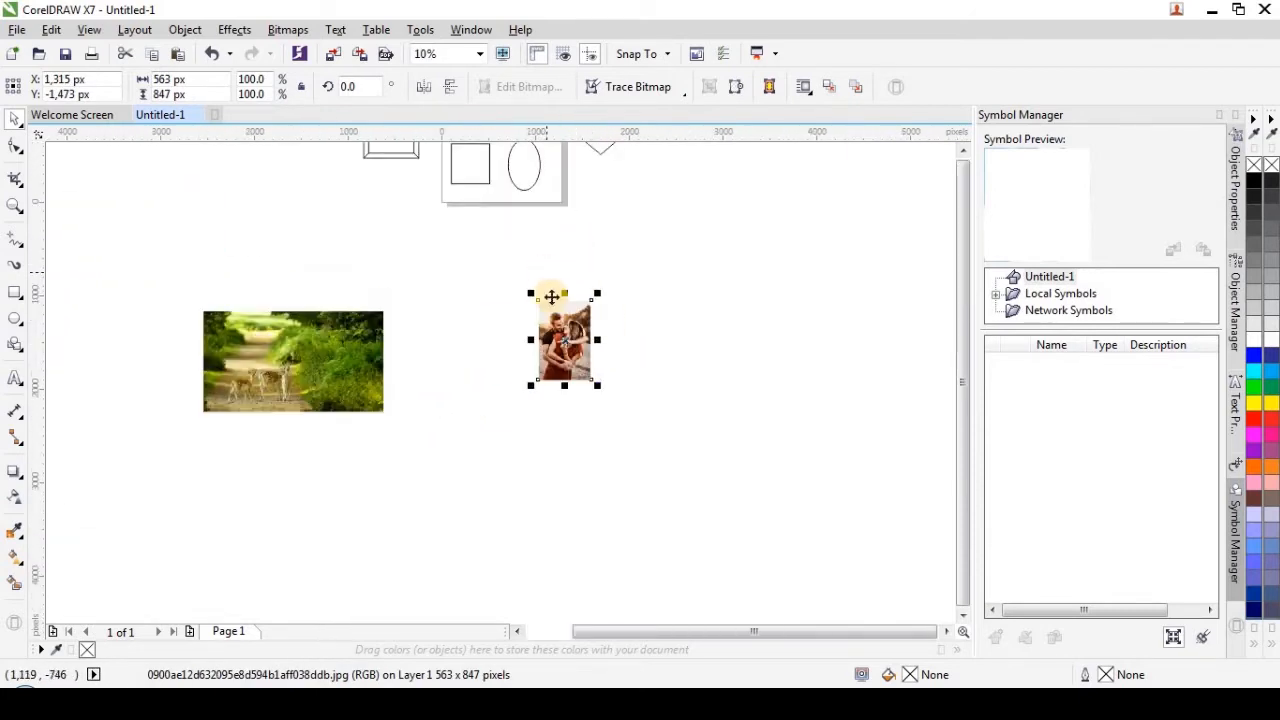
Move the portrait of the man beside the bevelled frame and shift the deer landscape closer to the page
{"action": "scroll", "coordinate": [552, 297], "scroll_direction": "down", "scroll_amount": 1}
{"action": "left_click_drag", "start_coordinate": [211, 222], "coordinate": [417, 218]}
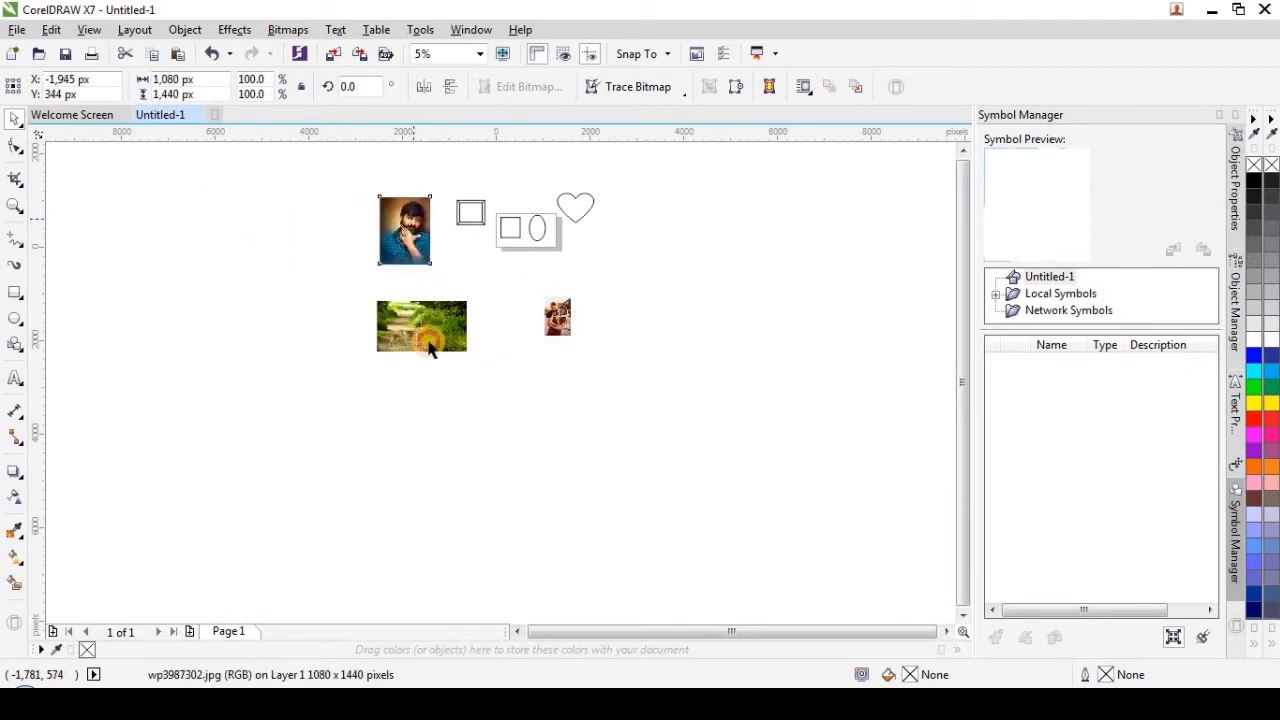
{"action": "left_click_drag", "start_coordinate": [433, 336], "coordinate": [474, 309]}
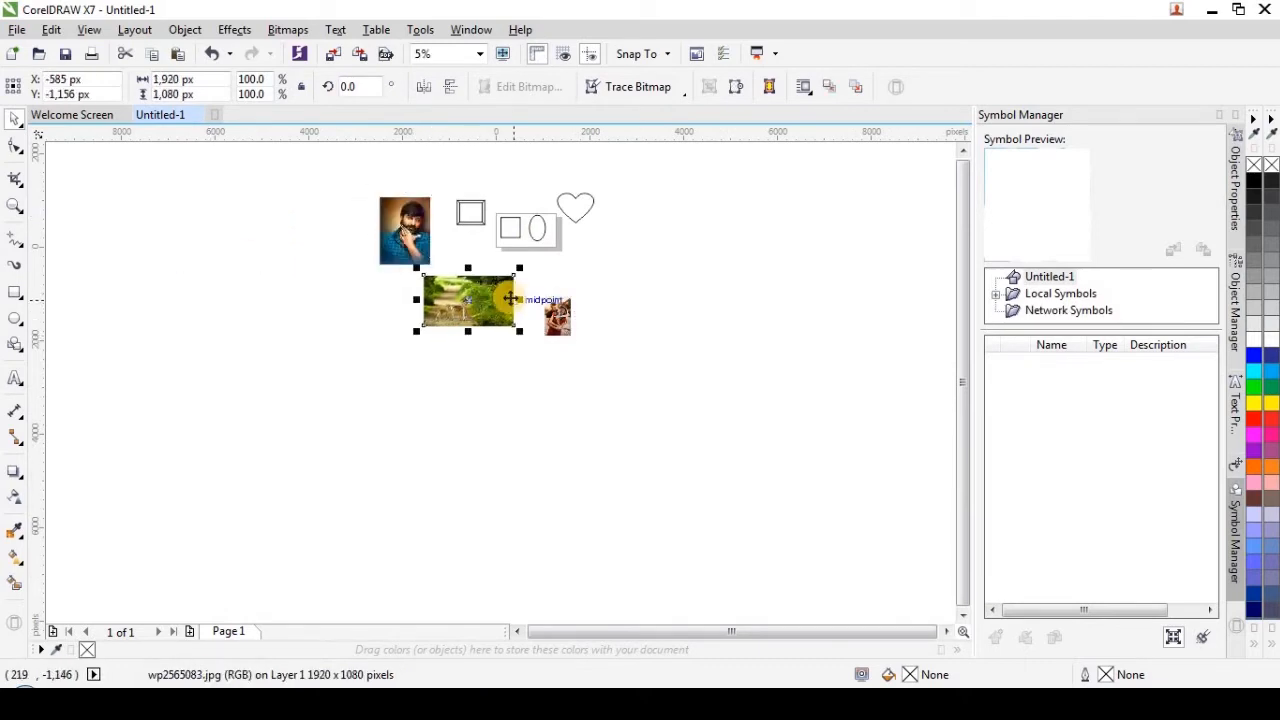
Move the couple photo up and slightly left so it sits close beneath the page
{"action": "scroll", "coordinate": [528, 300], "scroll_direction": "up", "scroll_amount": 2}
{"action": "left_click_drag", "start_coordinate": [601, 413], "coordinate": [535, 268]}
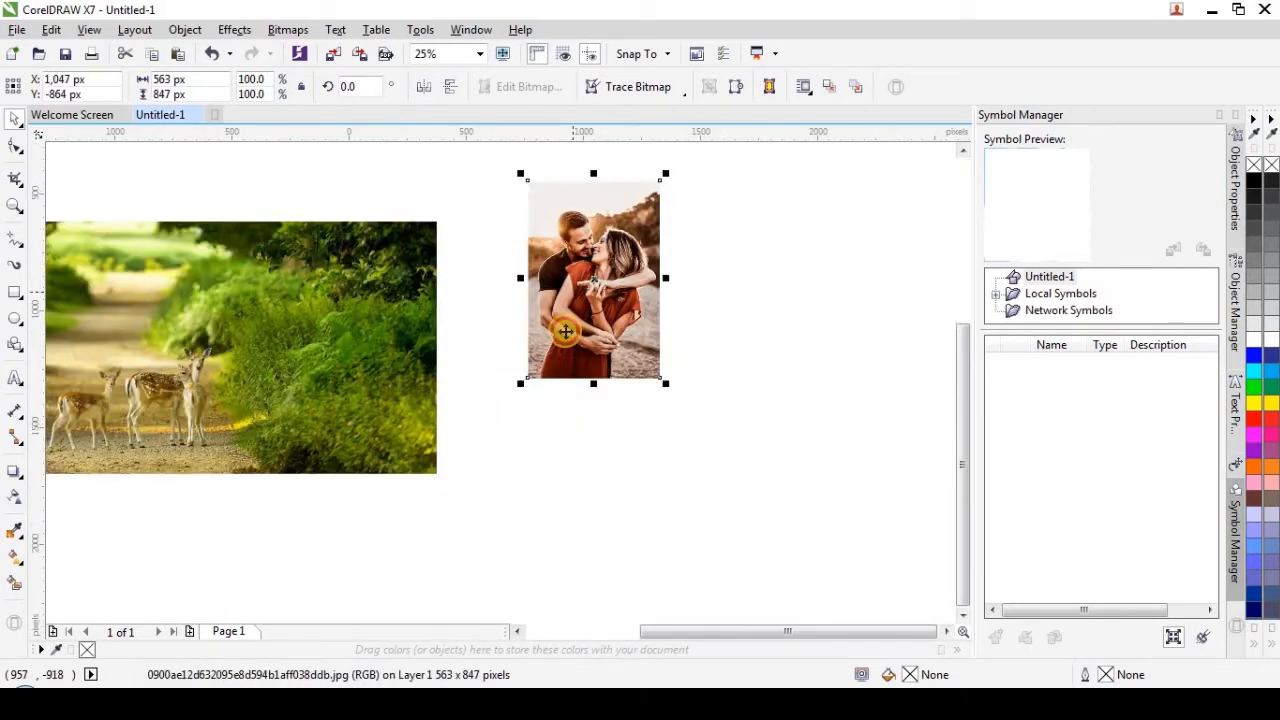
{"action": "scroll", "coordinate": [571, 251], "scroll_direction": "down", "scroll_amount": 2}
{"action": "scroll", "coordinate": [575, 310], "scroll_direction": "up", "scroll_amount": 1}
{"action": "scroll", "coordinate": [575, 310], "scroll_direction": "up", "scroll_amount": 2}
{"action": "scroll", "coordinate": [637, 374], "scroll_direction": "down", "scroll_amount": 2}
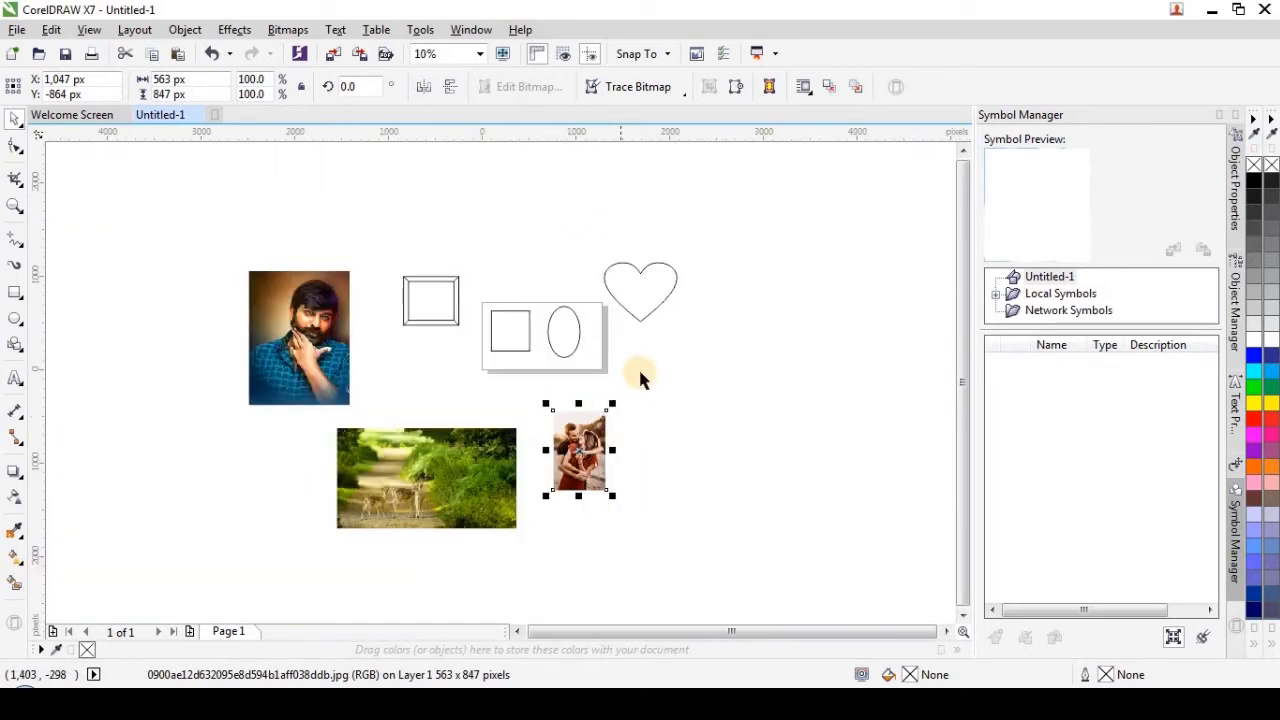
{"action": "left_click", "coordinate": [614, 428]}
{"action": "scroll", "coordinate": [614, 380], "scroll_direction": "up", "scroll_amount": 2}
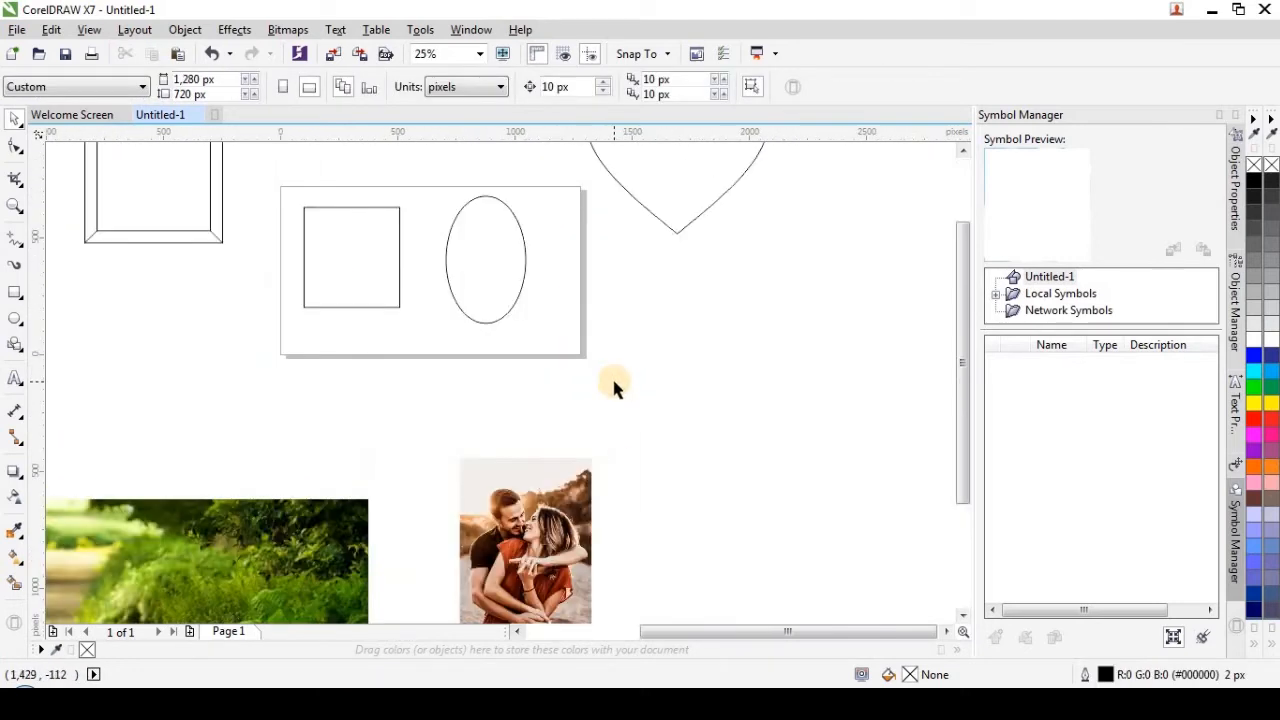
{"action": "left_click", "coordinate": [527, 532]}
{"action": "scroll", "coordinate": [580, 405], "scroll_direction": "down", "scroll_amount": 2}
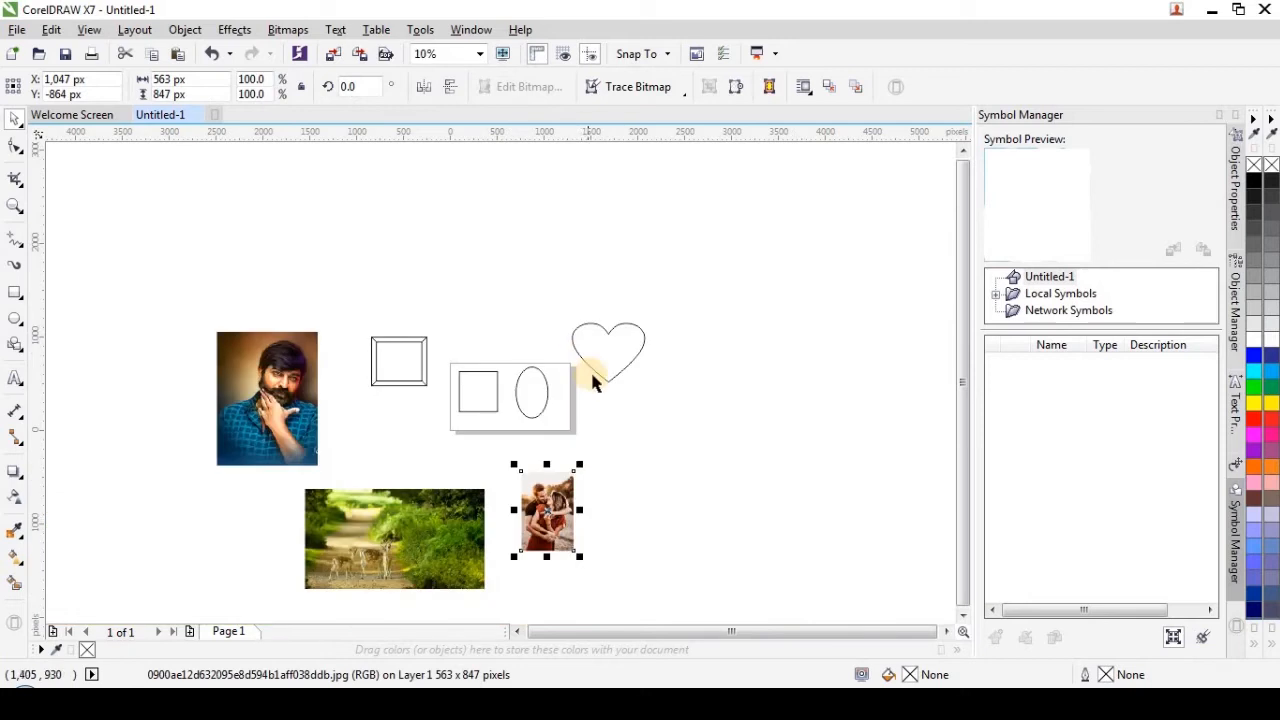
Narrow the heart from its right side while keeping its height
{"action": "scroll", "coordinate": [627, 358], "scroll_direction": "up", "scroll_amount": 2}
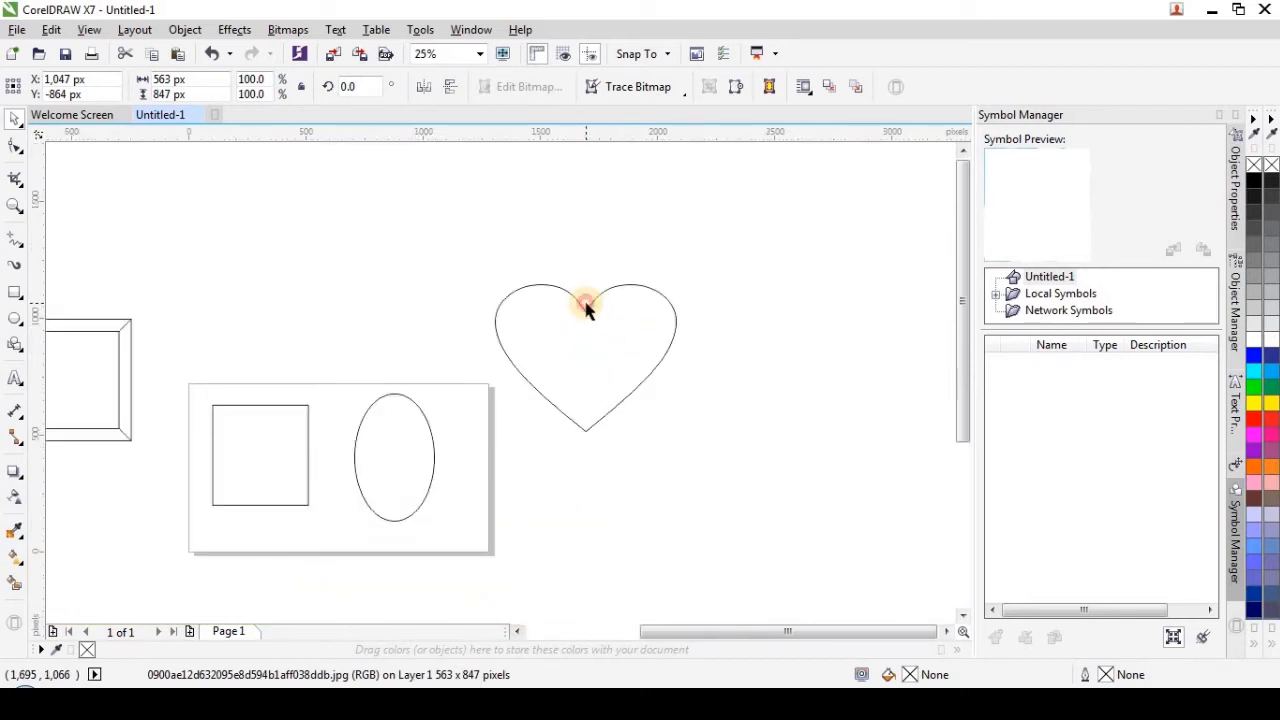
{"action": "left_click", "coordinate": [586, 306]}
{"action": "left_click", "coordinate": [594, 303]}
{"action": "left_click_drag", "start_coordinate": [684, 357], "coordinate": [623, 357]}
{"action": "left_click", "coordinate": [664, 380]}
Move the couple photo next to the heart, on its right side at about X 2,374 px, Y 729 px
{"action": "scroll", "coordinate": [664, 380], "scroll_direction": "down", "scroll_amount": 2}
{"action": "left_click_drag", "start_coordinate": [579, 547], "coordinate": [660, 356]}
{"action": "scroll", "coordinate": [716, 402], "scroll_direction": "up", "scroll_amount": 3}
{"action": "scroll", "coordinate": [719, 436], "scroll_direction": "down", "scroll_amount": 1}
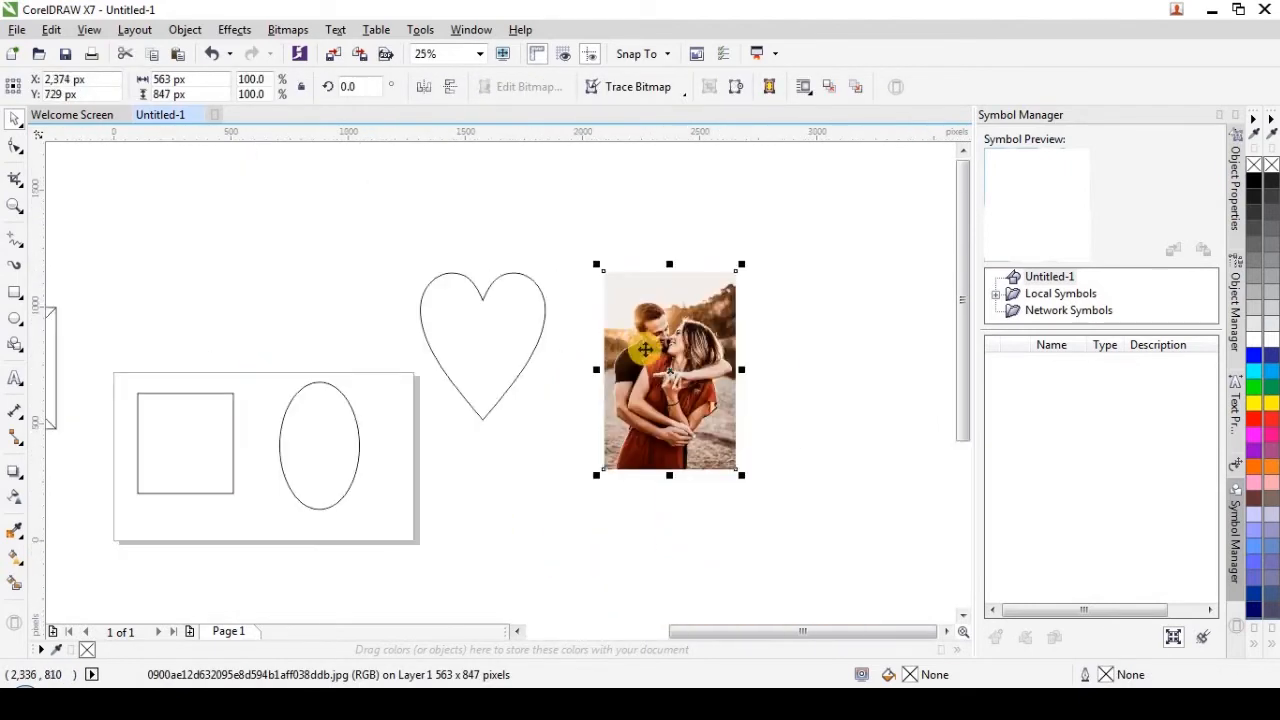
Place the couple photo inside the heart shape with PowerClip
{"action": "left_click", "coordinate": [529, 465]}
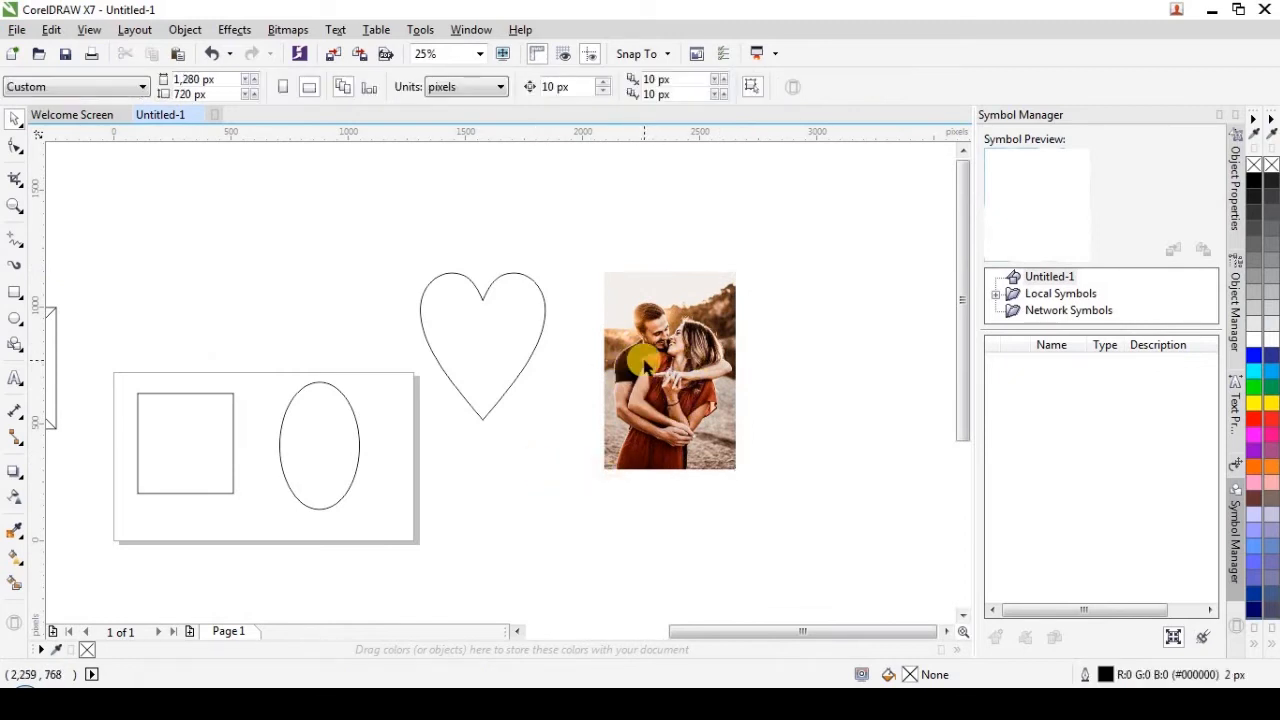
{"action": "left_click", "coordinate": [645, 363]}
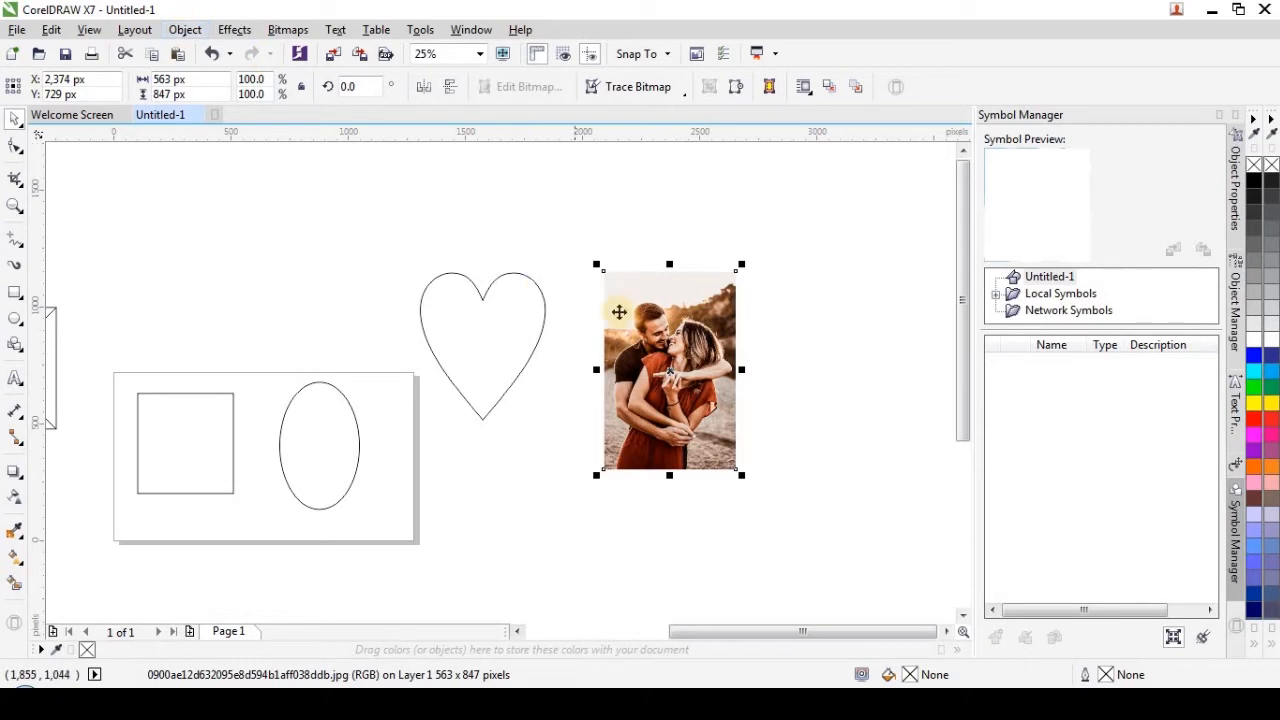
{"action": "right_click", "coordinate": [619, 318]}
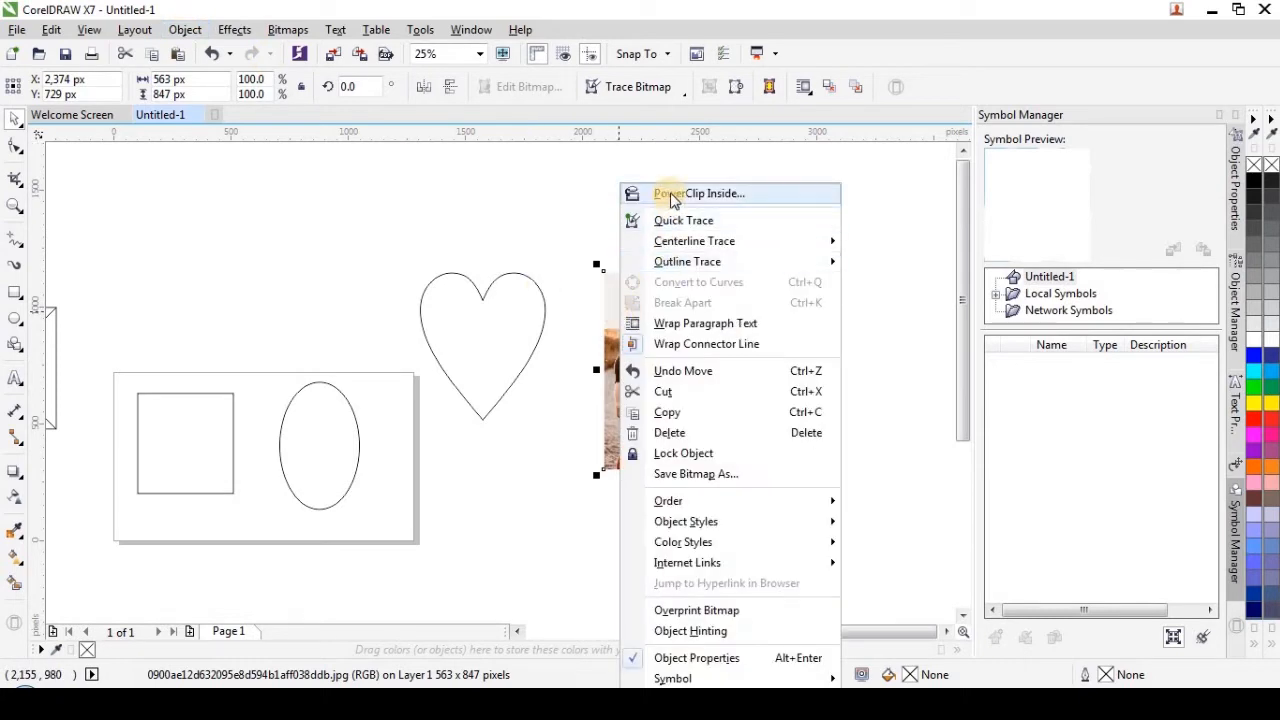
{"action": "left_click", "coordinate": [183, 31]}
{"action": "left_click", "coordinate": [185, 29]}
{"action": "mouse_move", "coordinate": [367, 199]}
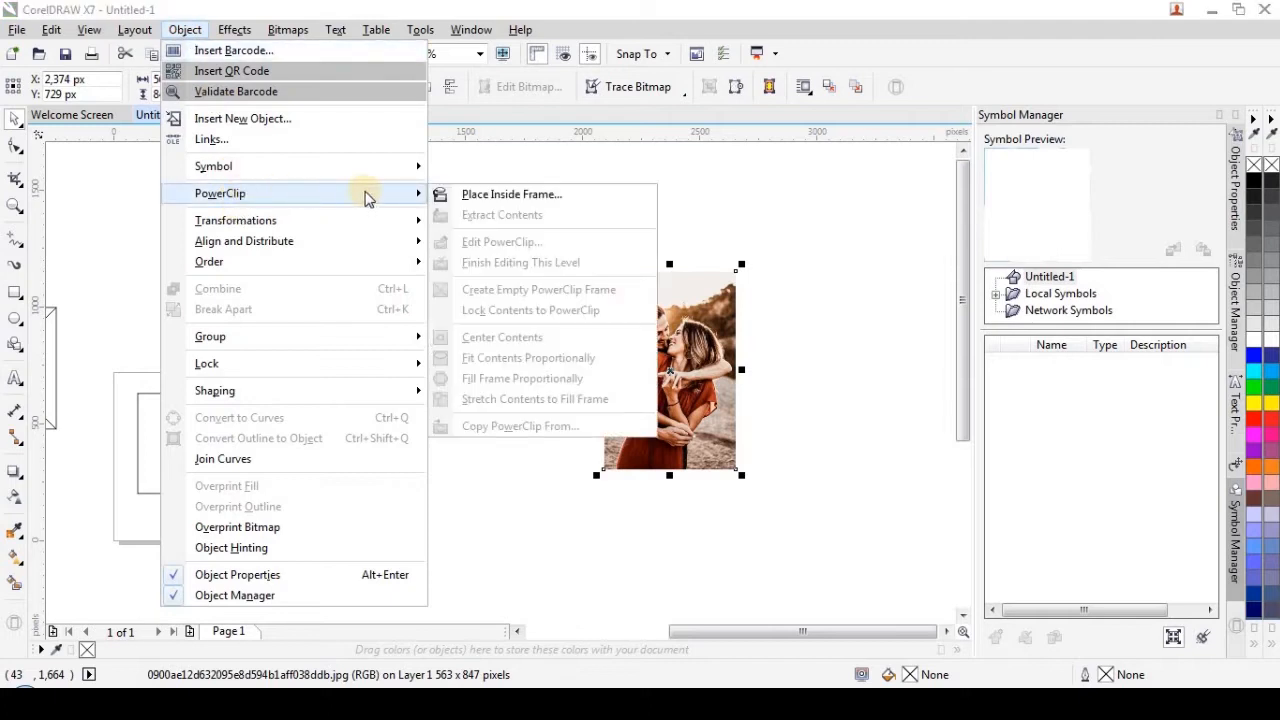
{"action": "left_click", "coordinate": [494, 197]}
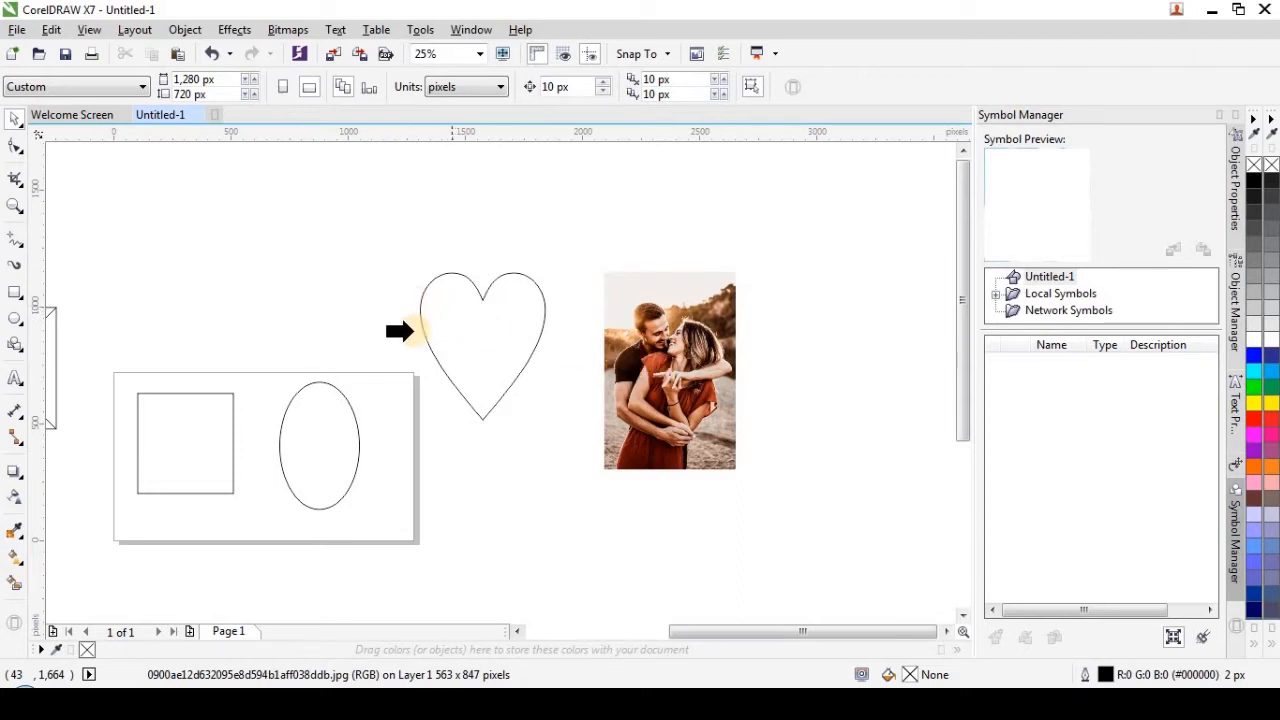
{"action": "left_click", "coordinate": [456, 299]}
Move the heart with its clipped photo away from the page to about X 1,938 px, Y 829 px
{"action": "scroll", "coordinate": [468, 300], "scroll_direction": "up", "scroll_amount": 2}
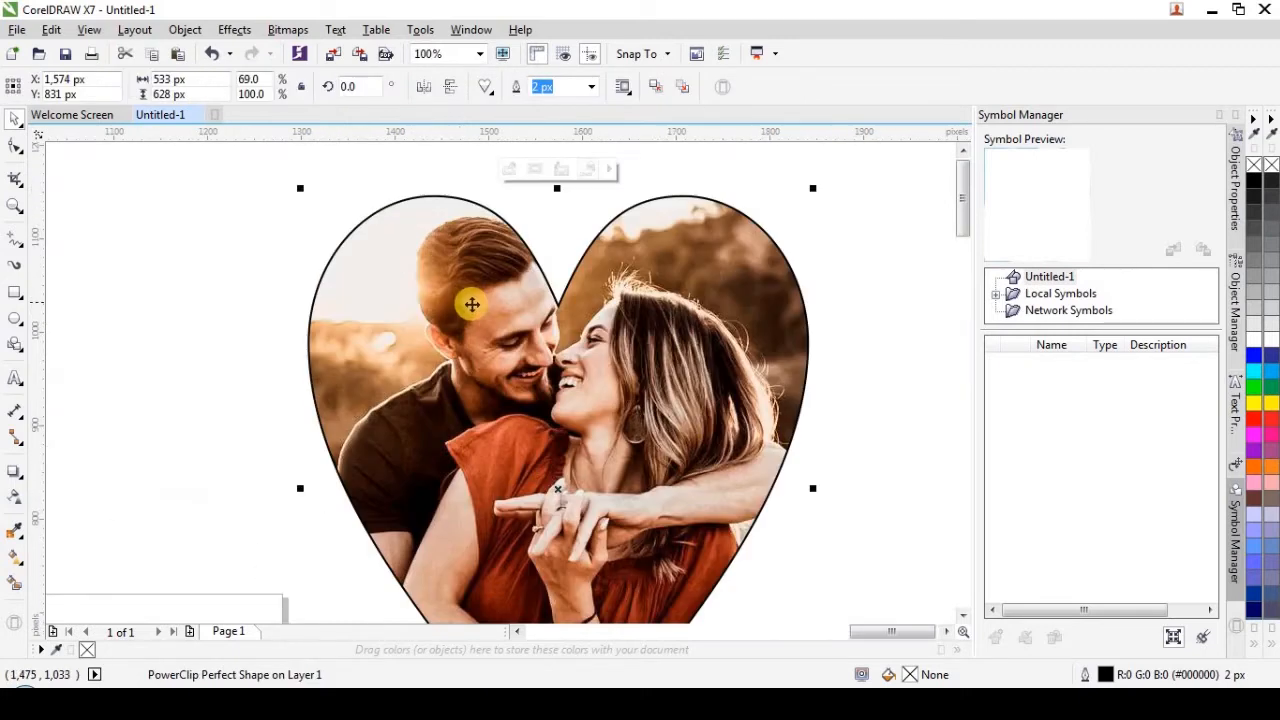
{"action": "scroll", "coordinate": [513, 362], "scroll_direction": "down", "scroll_amount": 1}
{"action": "scroll", "coordinate": [513, 362], "scroll_direction": "down", "scroll_amount": 1}
{"action": "scroll", "coordinate": [549, 329], "scroll_direction": "up", "scroll_amount": 2}
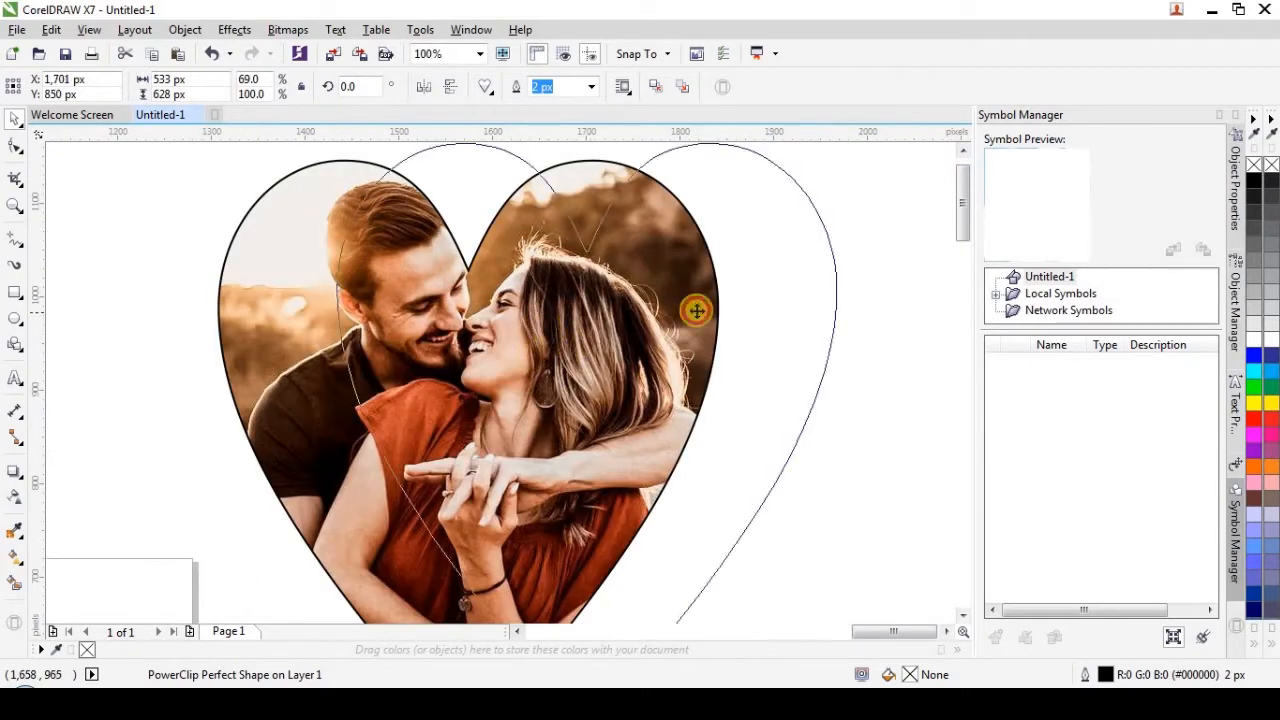
{"action": "scroll", "coordinate": [547, 321], "scroll_direction": "down", "scroll_amount": 2}
{"action": "left_click_drag", "start_coordinate": [609, 326], "coordinate": [622, 268]}
{"action": "left_click_drag", "start_coordinate": [637, 263], "coordinate": [708, 338]}
{"action": "scroll", "coordinate": [695, 324], "scroll_direction": "up", "scroll_amount": 2}
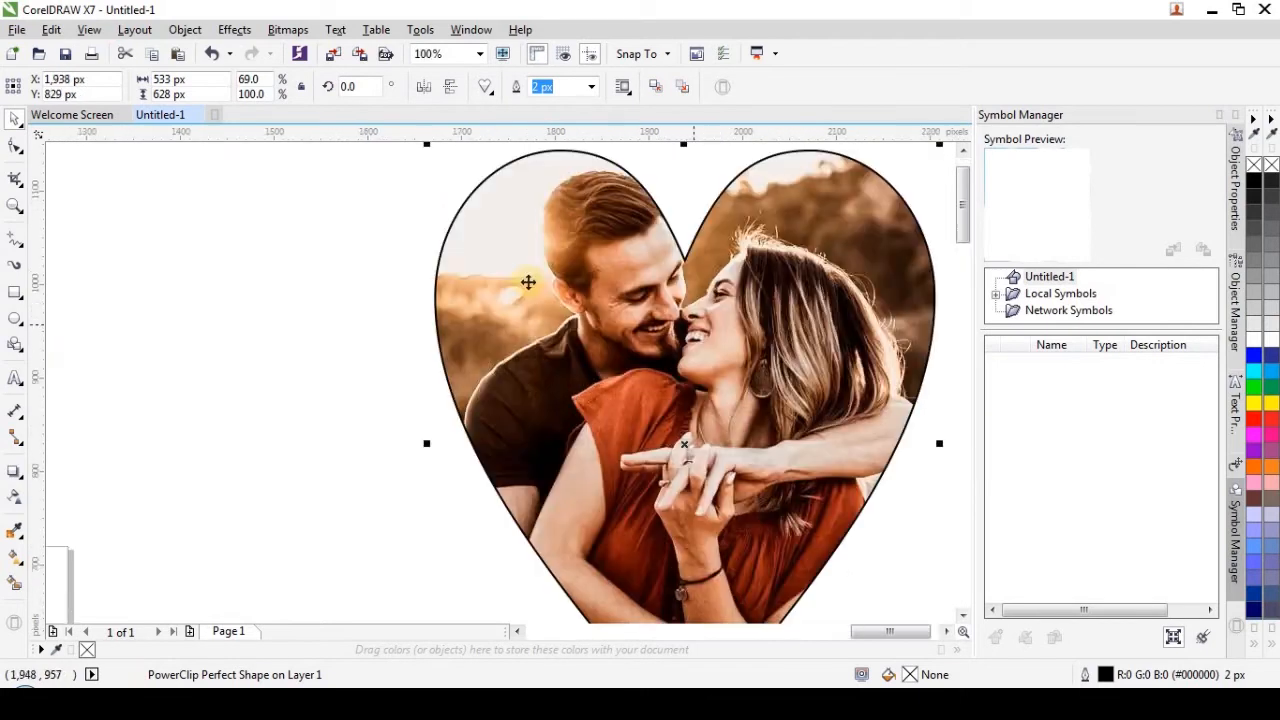
Examine up close how the couple photo fits within the heart outline
{"action": "scroll", "coordinate": [527, 281], "scroll_direction": "down", "scroll_amount": 1}
{"action": "scroll", "coordinate": [590, 285], "scroll_direction": "up", "scroll_amount": 1}
{"action": "scroll", "coordinate": [578, 283], "scroll_direction": "down", "scroll_amount": 1}
{"action": "scroll", "coordinate": [568, 262], "scroll_direction": "up", "scroll_amount": 1}
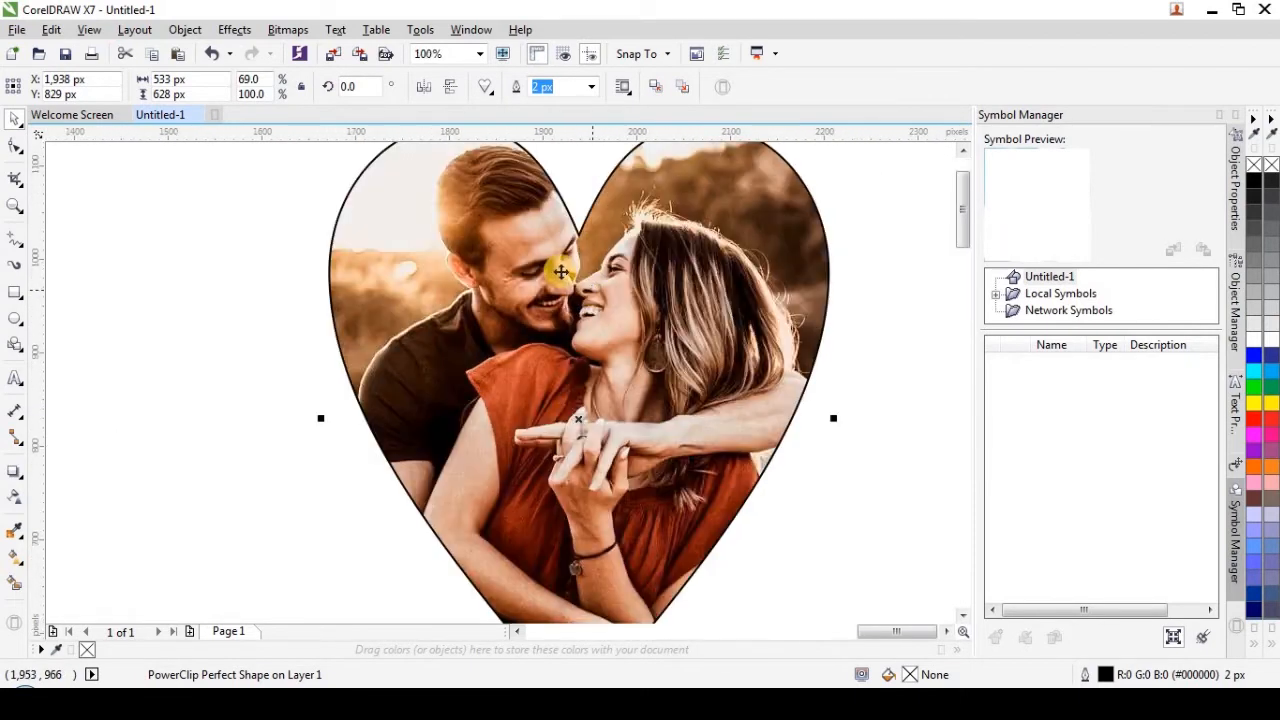
{"action": "scroll", "coordinate": [535, 340], "scroll_direction": "down", "scroll_amount": 1}
{"action": "scroll", "coordinate": [531, 323], "scroll_direction": "up", "scroll_amount": 1}
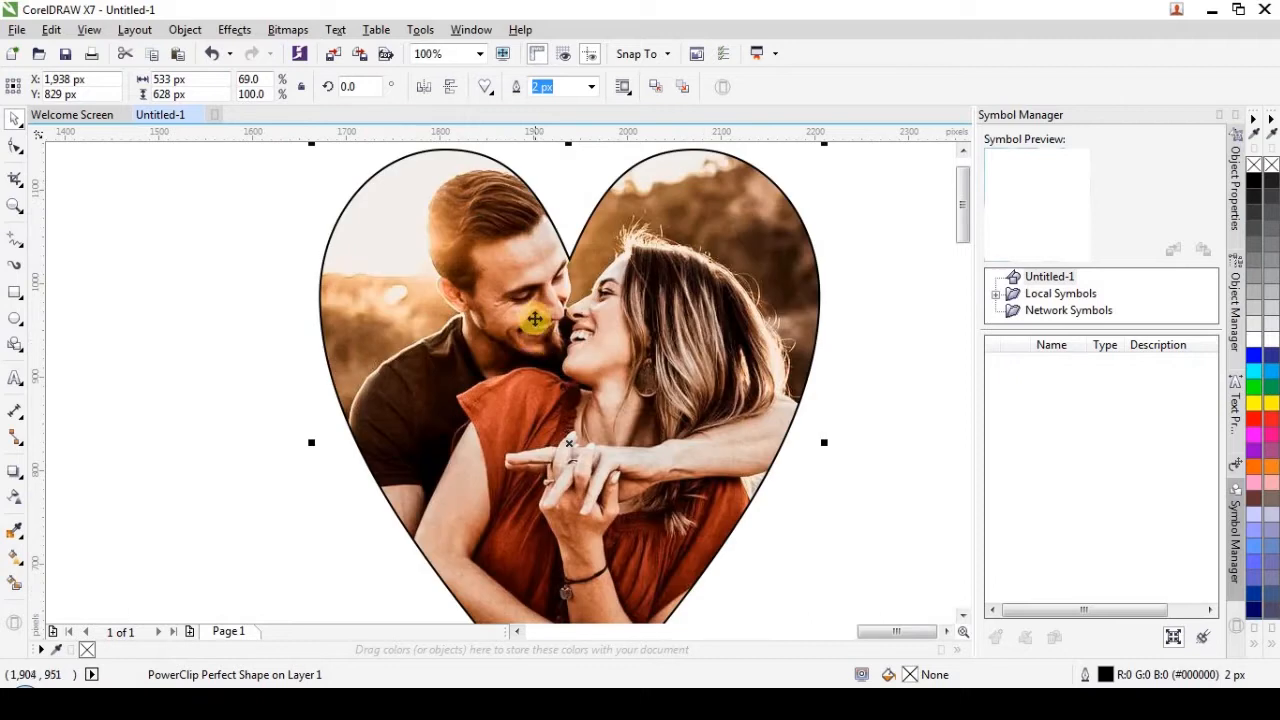
{"action": "scroll", "coordinate": [500, 359], "scroll_direction": "down", "scroll_amount": 1}
{"action": "left_click", "coordinate": [714, 386]}
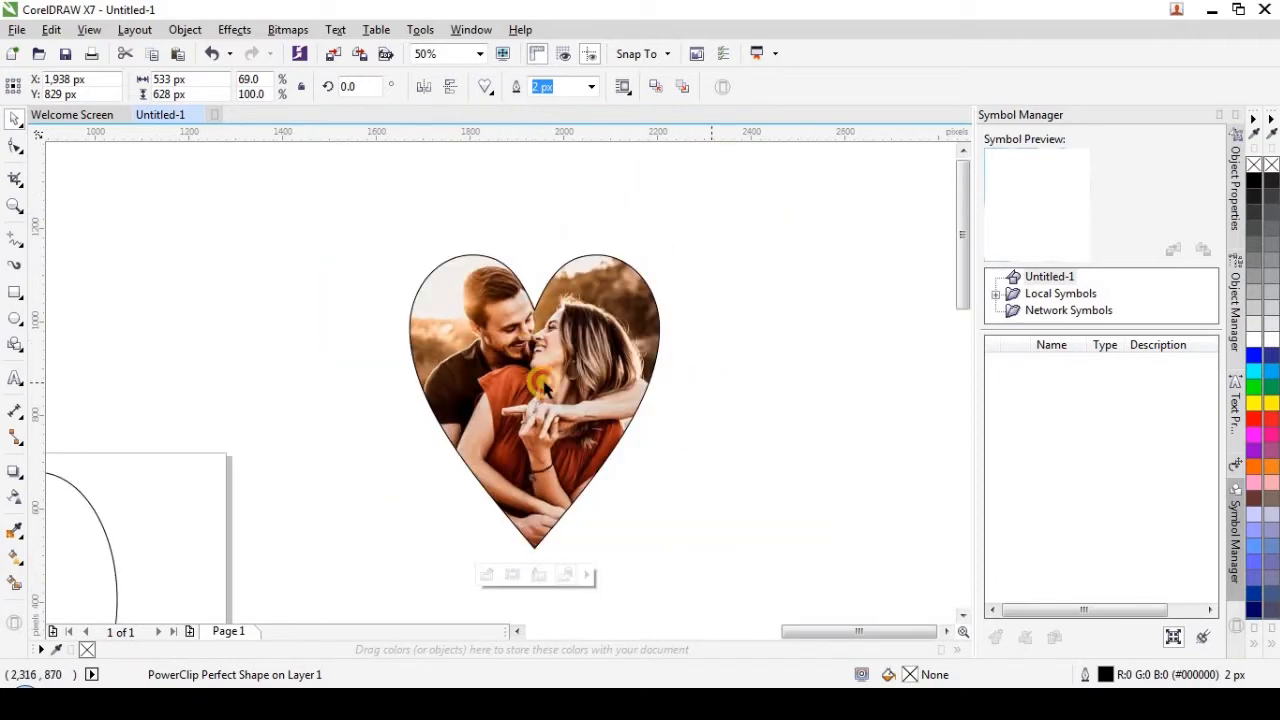
Open the heart's PowerClip contents for editing and select the couple photo
{"action": "left_click", "coordinate": [487, 373]}
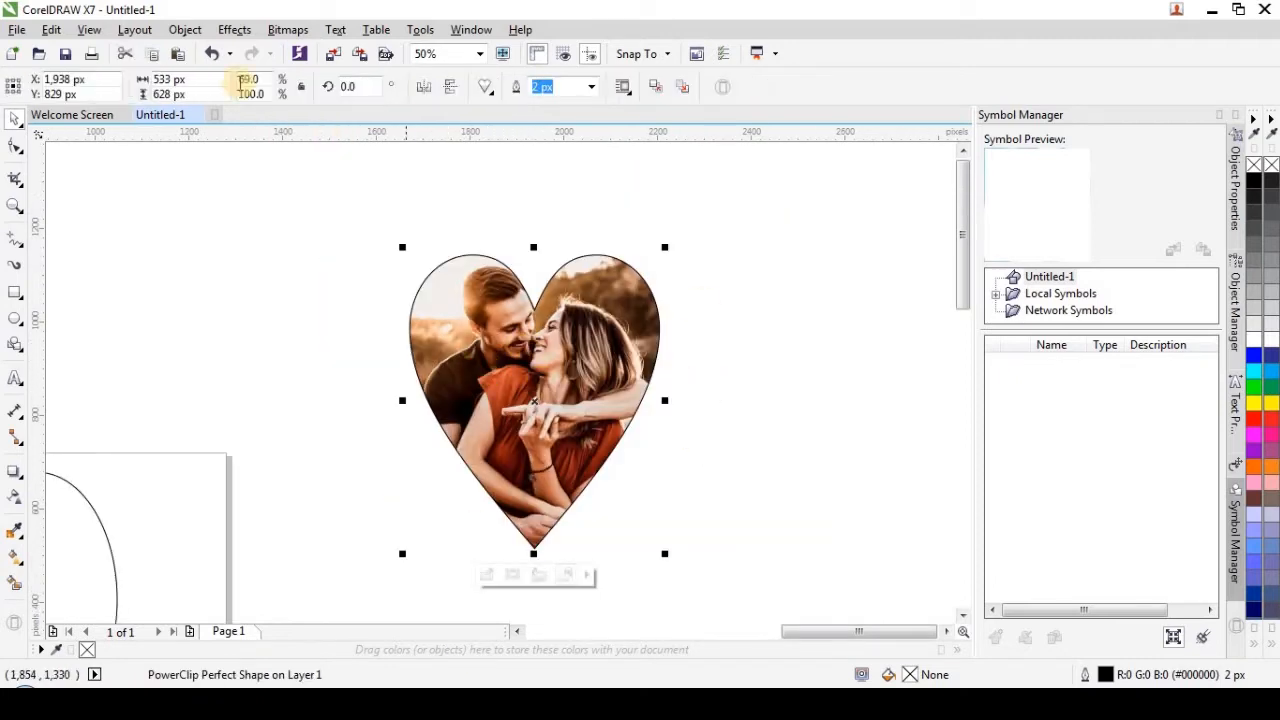
{"action": "left_click", "coordinate": [186, 30]}
{"action": "mouse_move", "coordinate": [238, 196]}
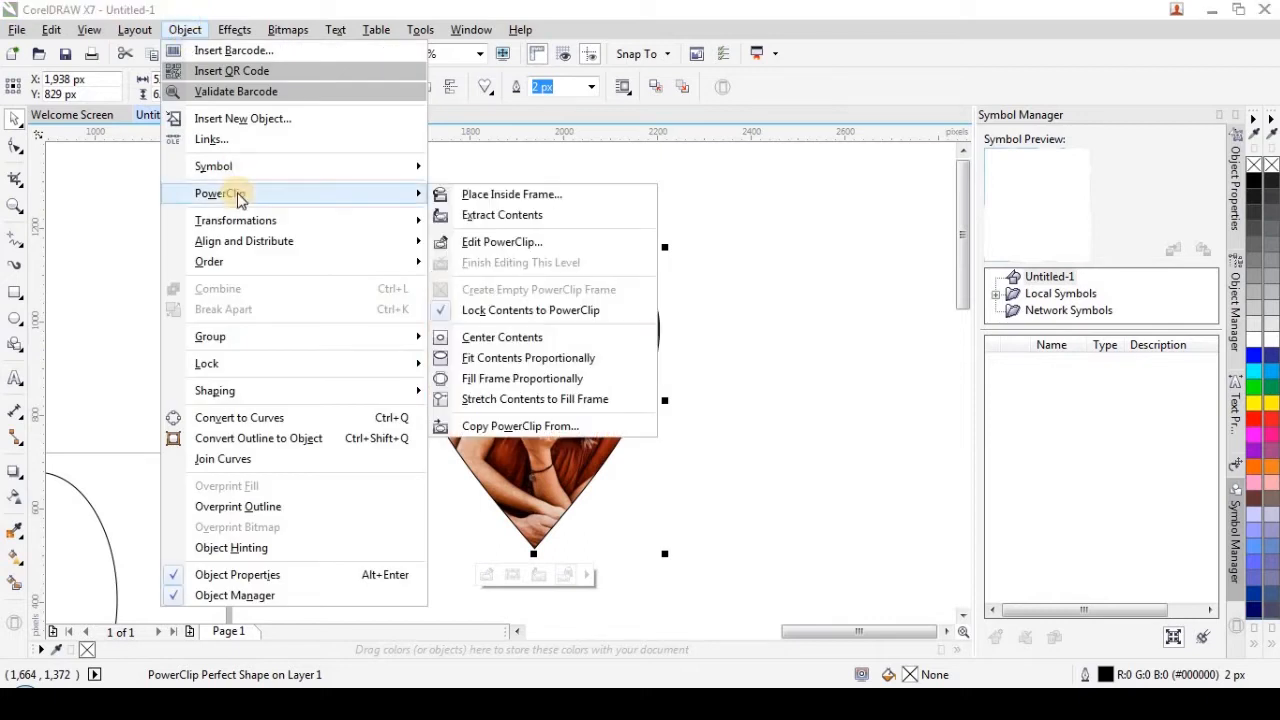
{"action": "left_click", "coordinate": [478, 243]}
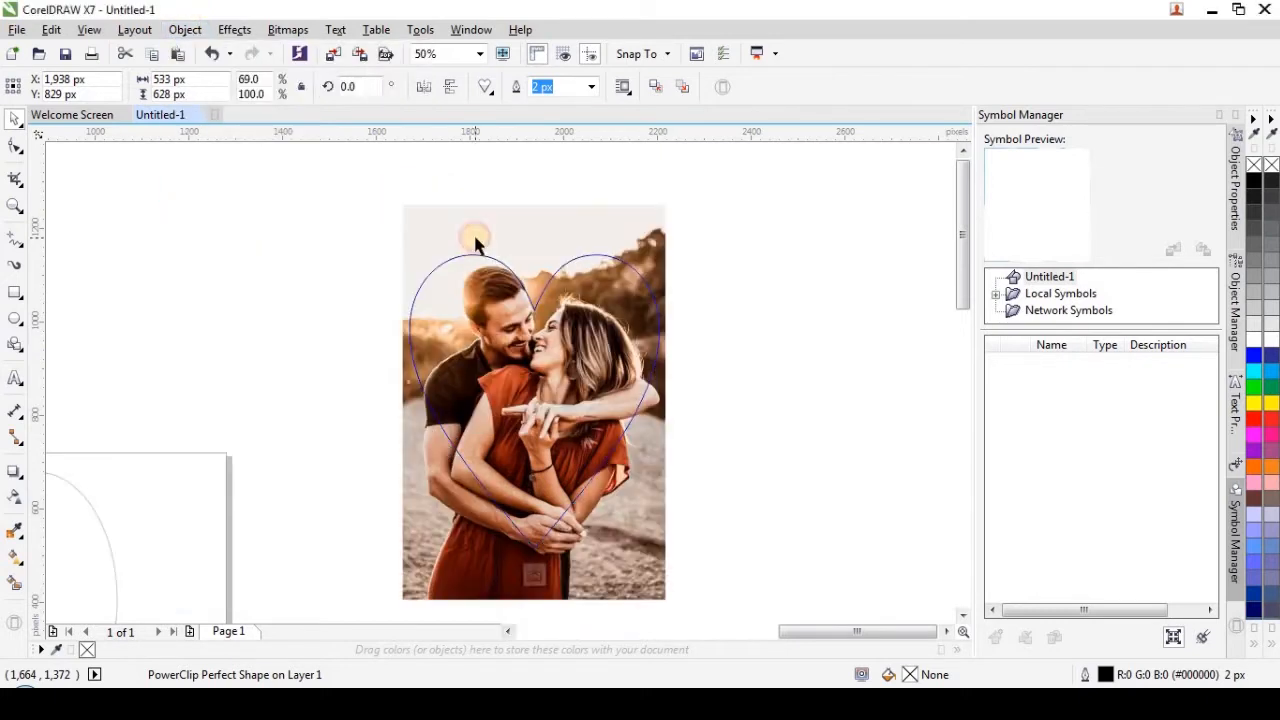
{"action": "left_click", "coordinate": [548, 422]}
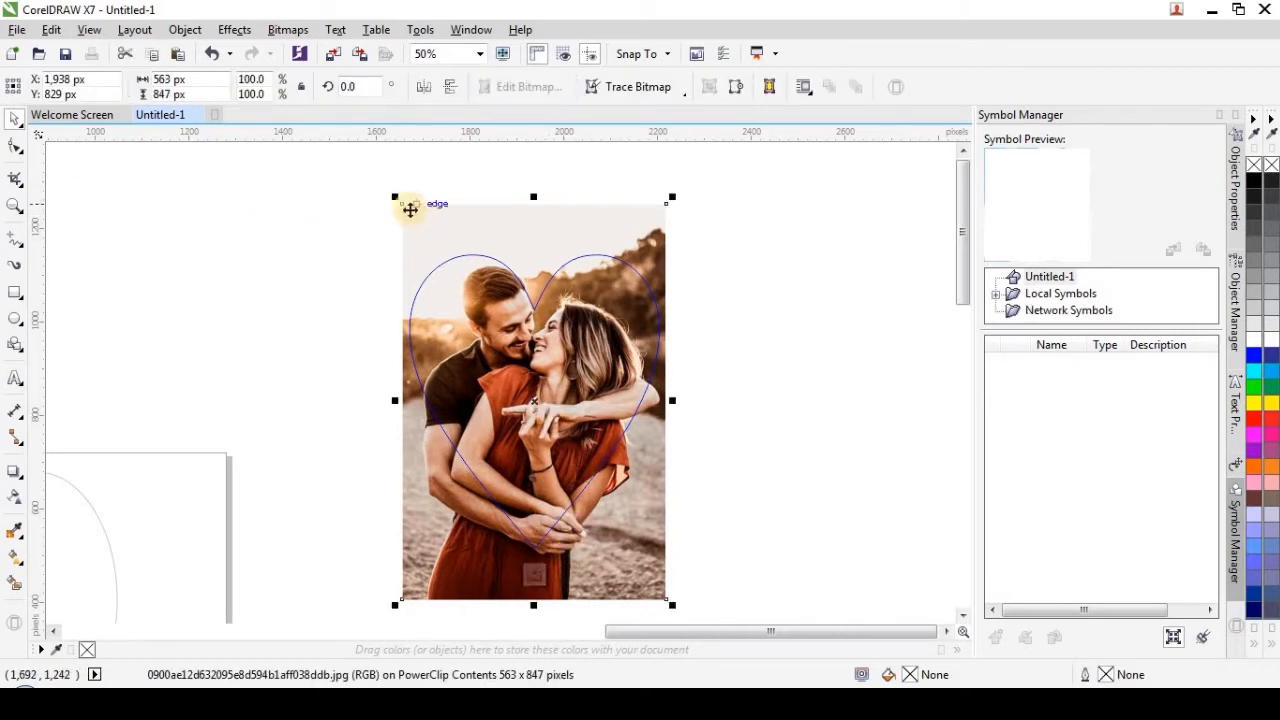
Rotate the couple photo to about 6.8° and move it to about X 1,962 px, Y 724 px
{"action": "left_click", "coordinate": [411, 212]}
{"action": "left_click_drag", "start_coordinate": [397, 191], "coordinate": [395, 209]}
{"action": "left_click_drag", "start_coordinate": [692, 188], "coordinate": [681, 179]}
{"action": "left_click_drag", "start_coordinate": [543, 374], "coordinate": [552, 397]}
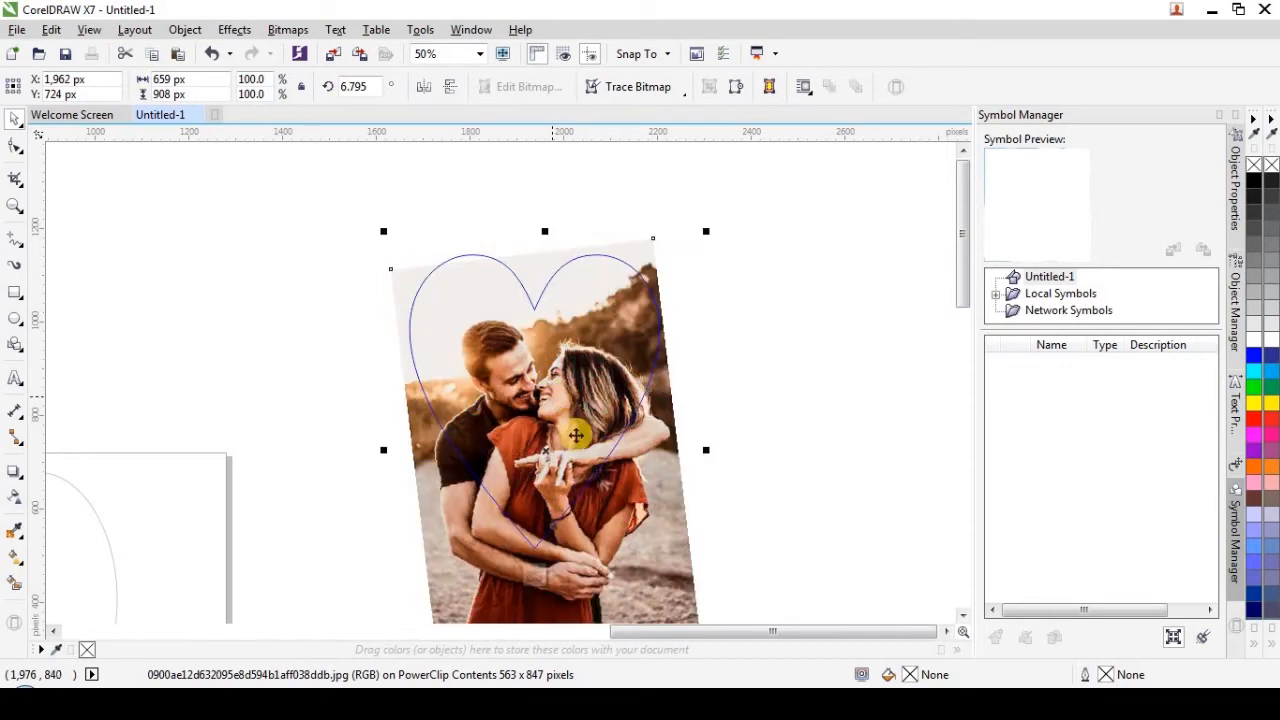
Scale the couple photo down to about 91.1% and rotate it to about 11.4°
{"action": "scroll", "coordinate": [578, 308], "scroll_direction": "down", "scroll_amount": 1}
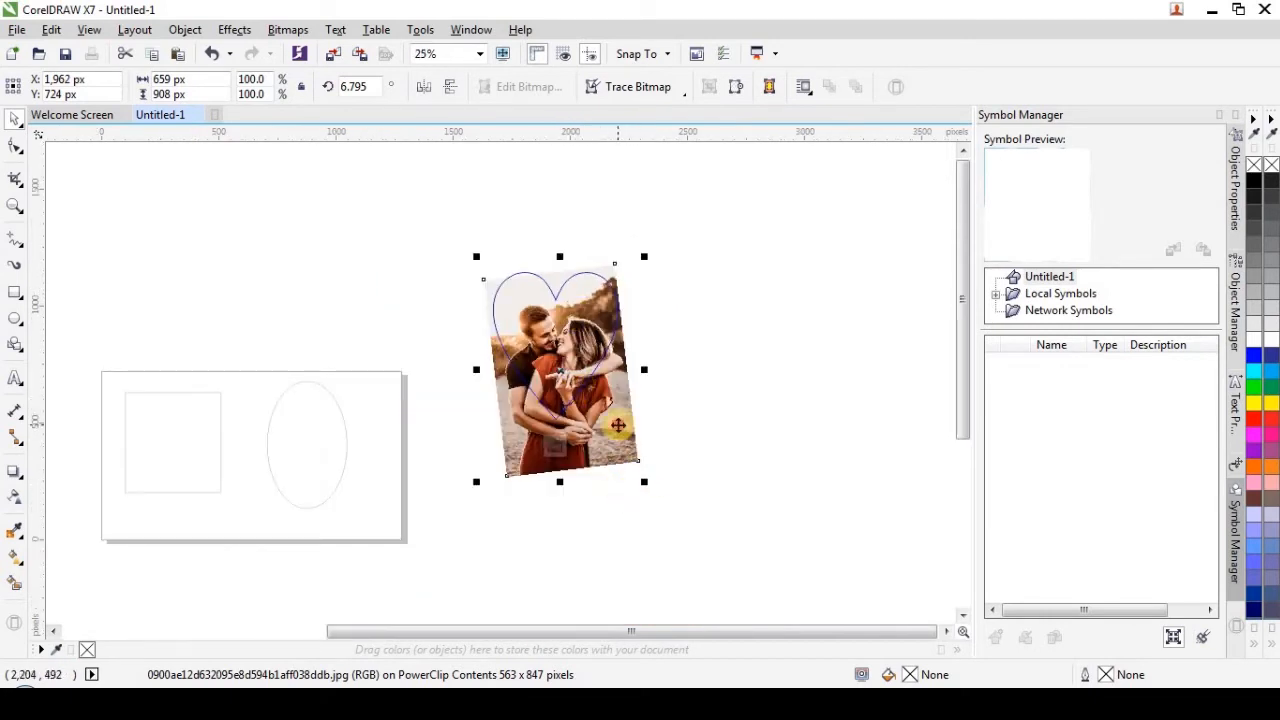
{"action": "left_click", "coordinate": [645, 466]}
{"action": "left_click_drag", "start_coordinate": [644, 485], "coordinate": [644, 457]}
{"action": "left_click", "coordinate": [655, 468]}
{"action": "left_click", "coordinate": [626, 472]}
{"action": "left_click", "coordinate": [567, 437]}
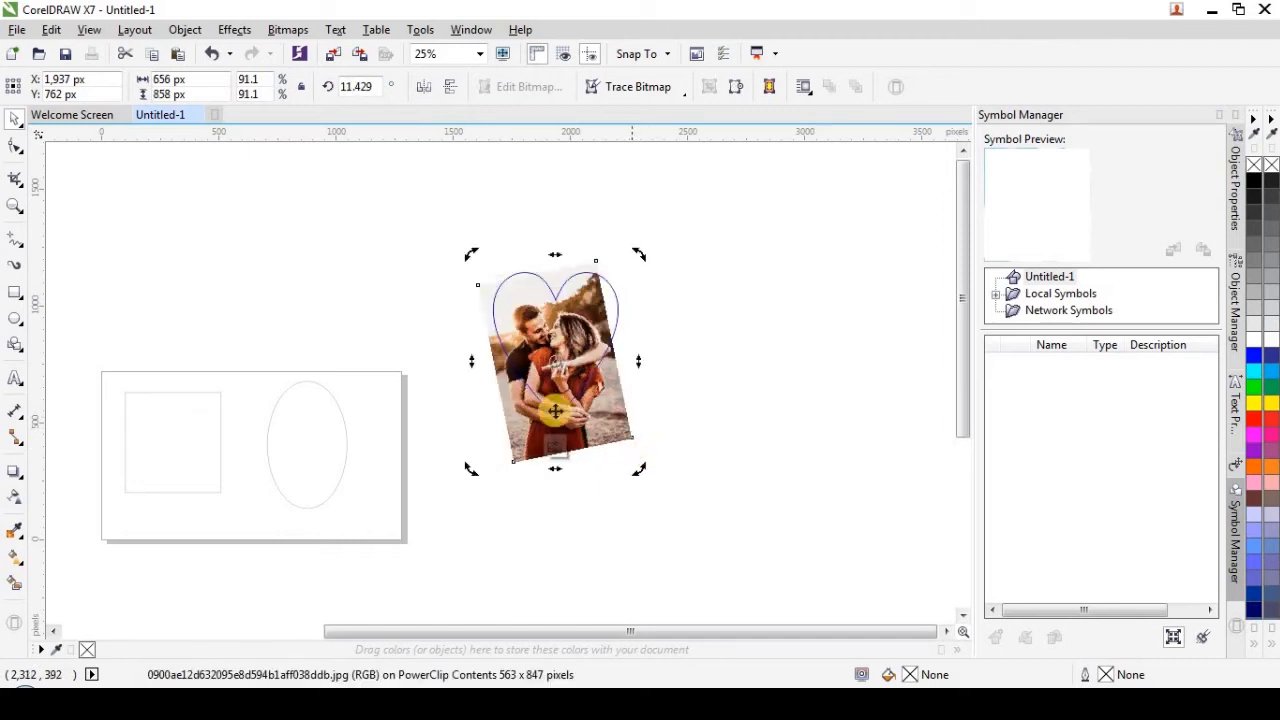
Shift the couple photo slightly up and right over the heart and shrink it to about 88.3%
{"action": "left_click_drag", "start_coordinate": [557, 410], "coordinate": [575, 408]}
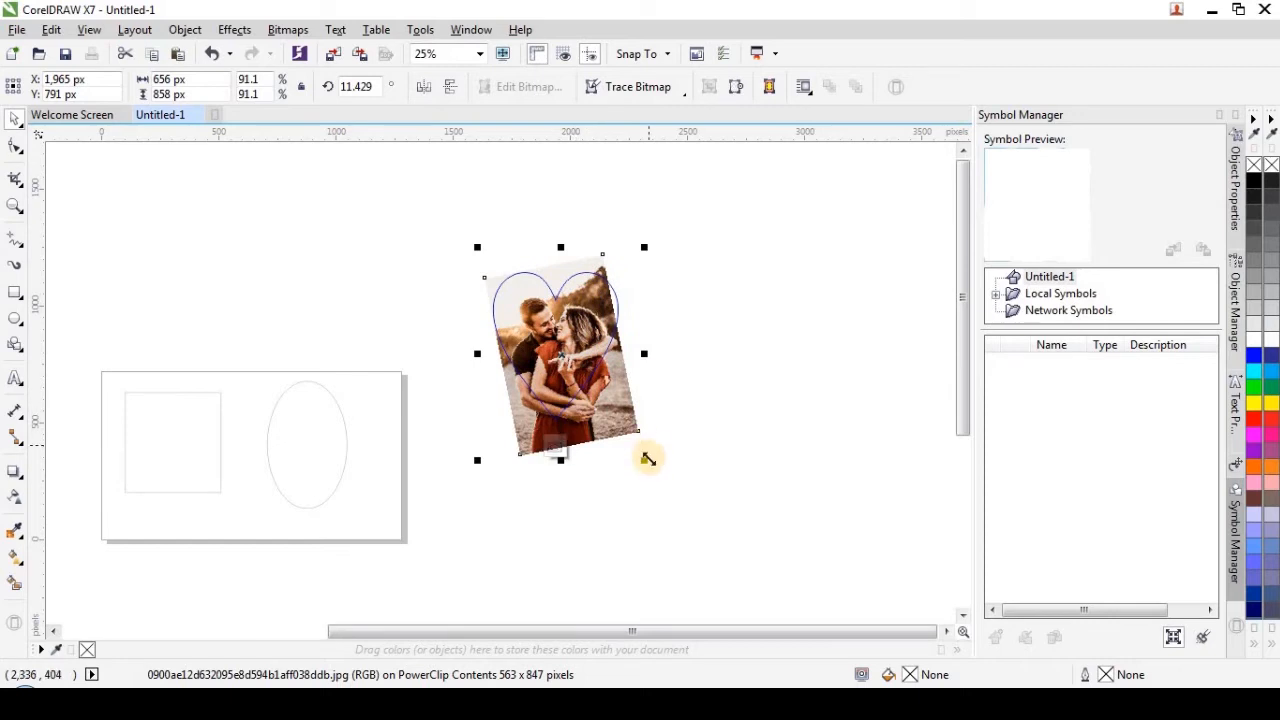
{"action": "left_click_drag", "start_coordinate": [648, 459], "coordinate": [640, 454]}
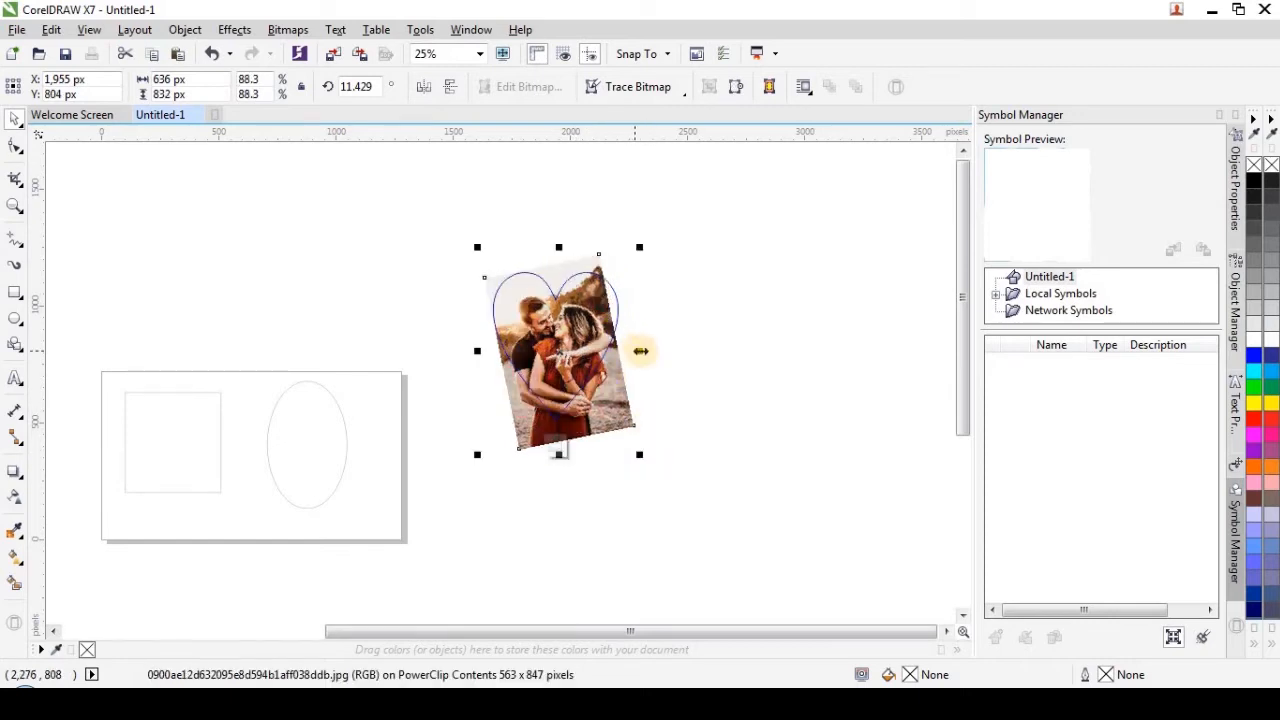
{"action": "left_click_drag", "start_coordinate": [640, 351], "coordinate": [657, 350]}
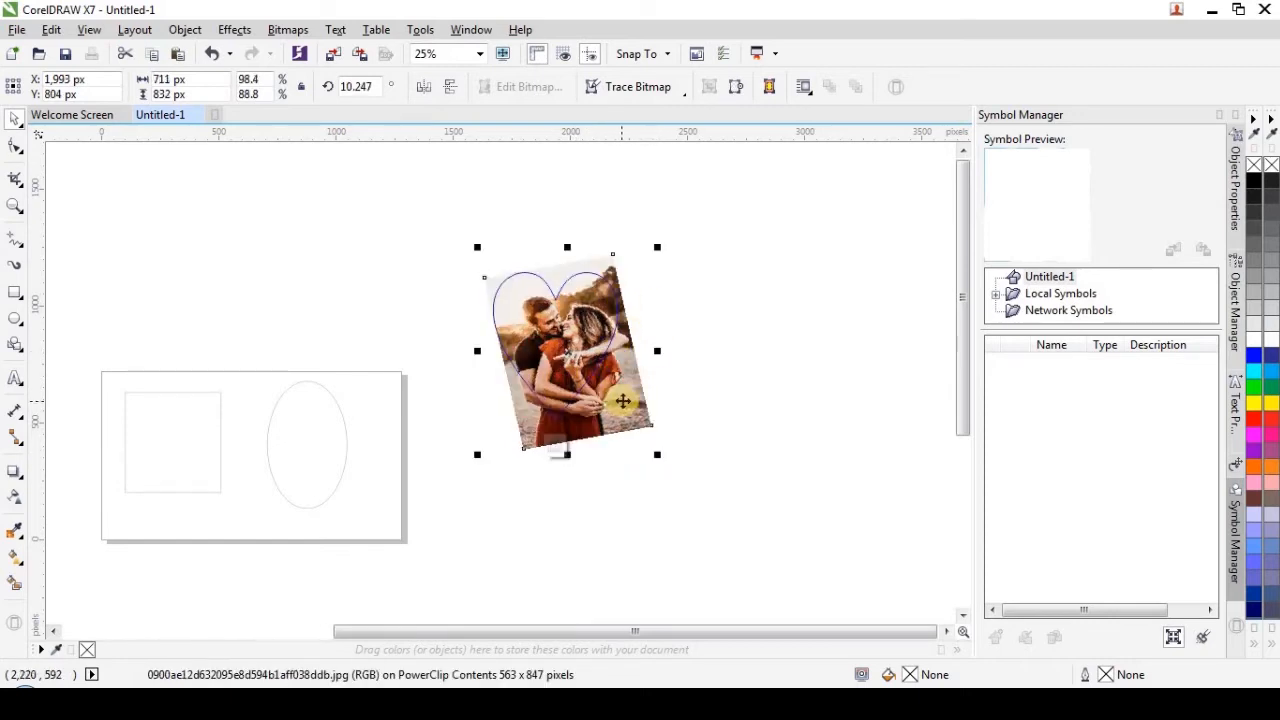
{"action": "key", "text": "ctrl+z"}
Rotate the couple photo to about 15.6° and move it to about X 1,966 px, Y 834 px
{"action": "left_click_drag", "start_coordinate": [614, 403], "coordinate": [632, 396]}
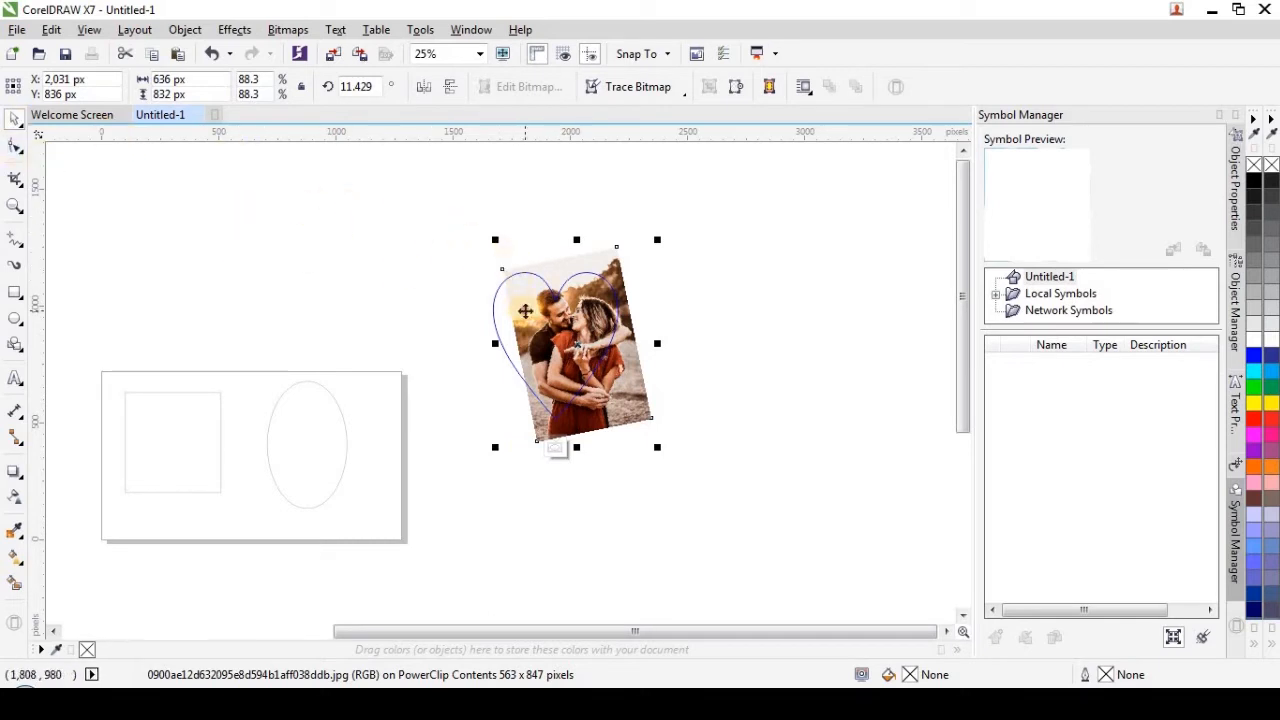
{"action": "left_click", "coordinate": [518, 264]}
{"action": "left_click_drag", "start_coordinate": [497, 238], "coordinate": [496, 257]}
{"action": "left_click_drag", "start_coordinate": [598, 355], "coordinate": [586, 351]}
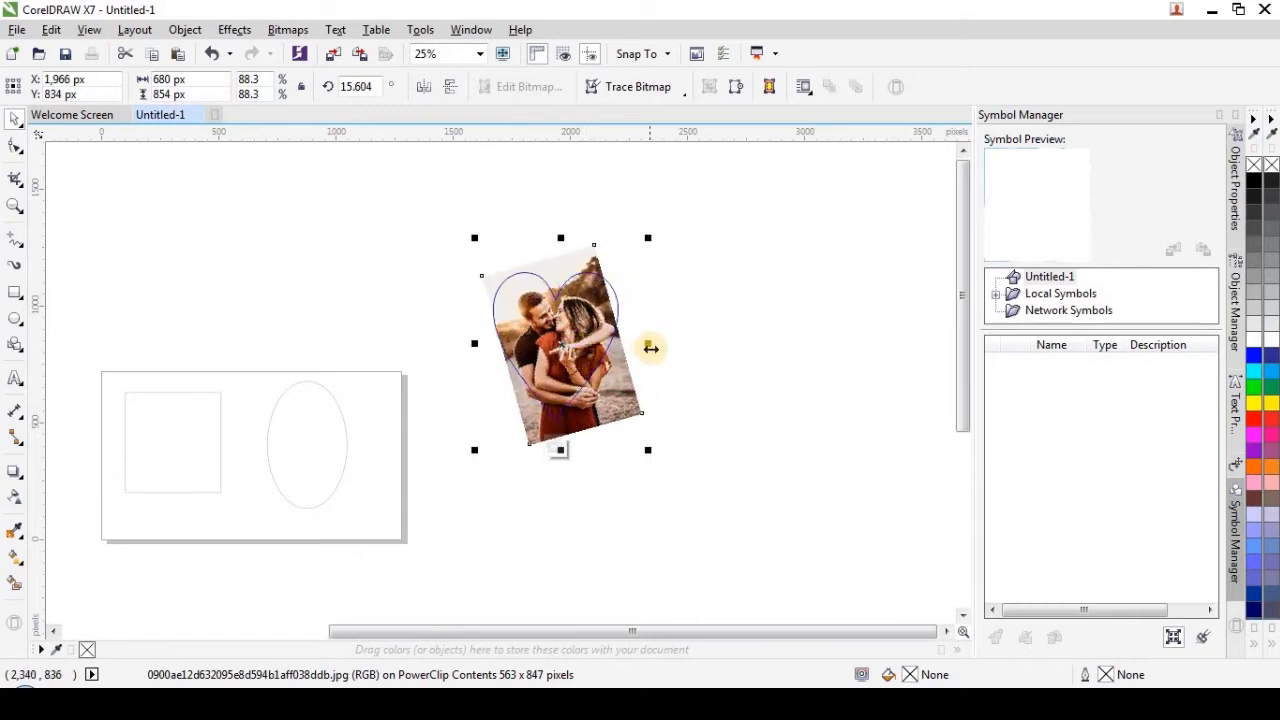
Enlarge the couple photo proportionally to about 96% so it covers more of the heart
{"action": "left_click_drag", "start_coordinate": [654, 454], "coordinate": [663, 466]}
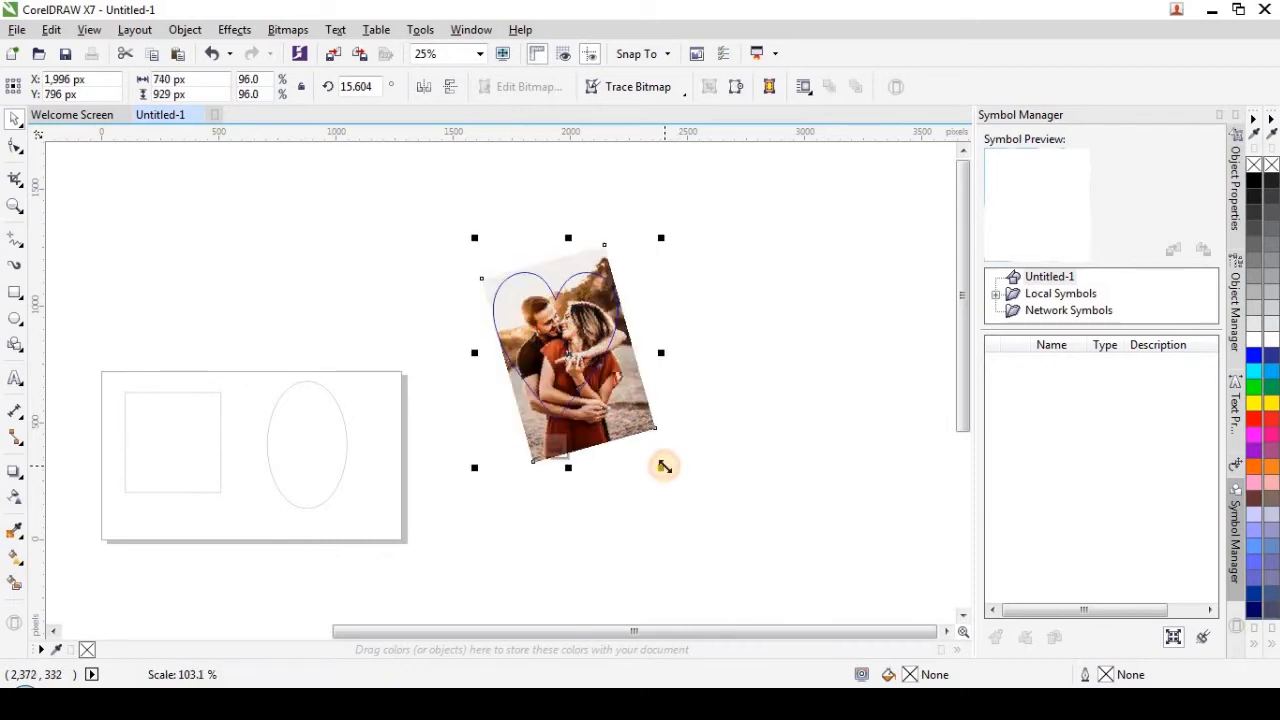
{"action": "left_click", "coordinate": [754, 405]}
{"action": "left_click", "coordinate": [571, 360]}
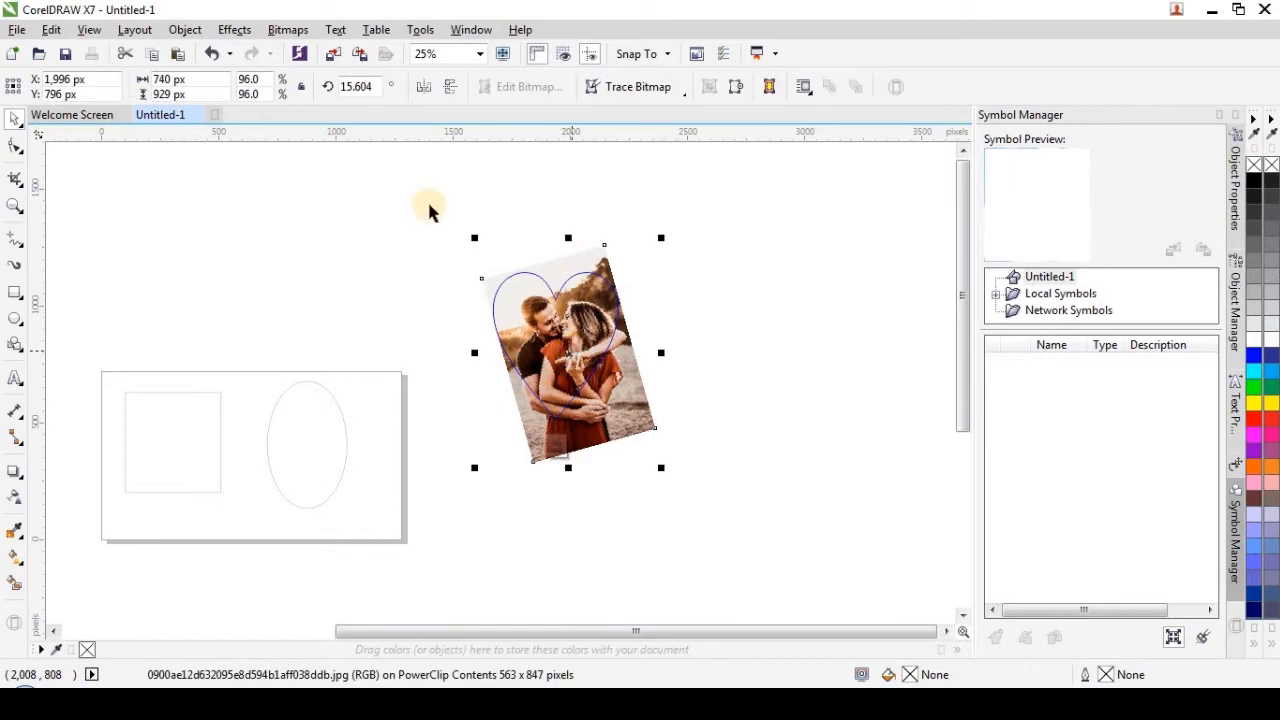
Finish editing the heart's PowerClip contents and deselect everything
{"action": "left_click", "coordinate": [184, 31]}
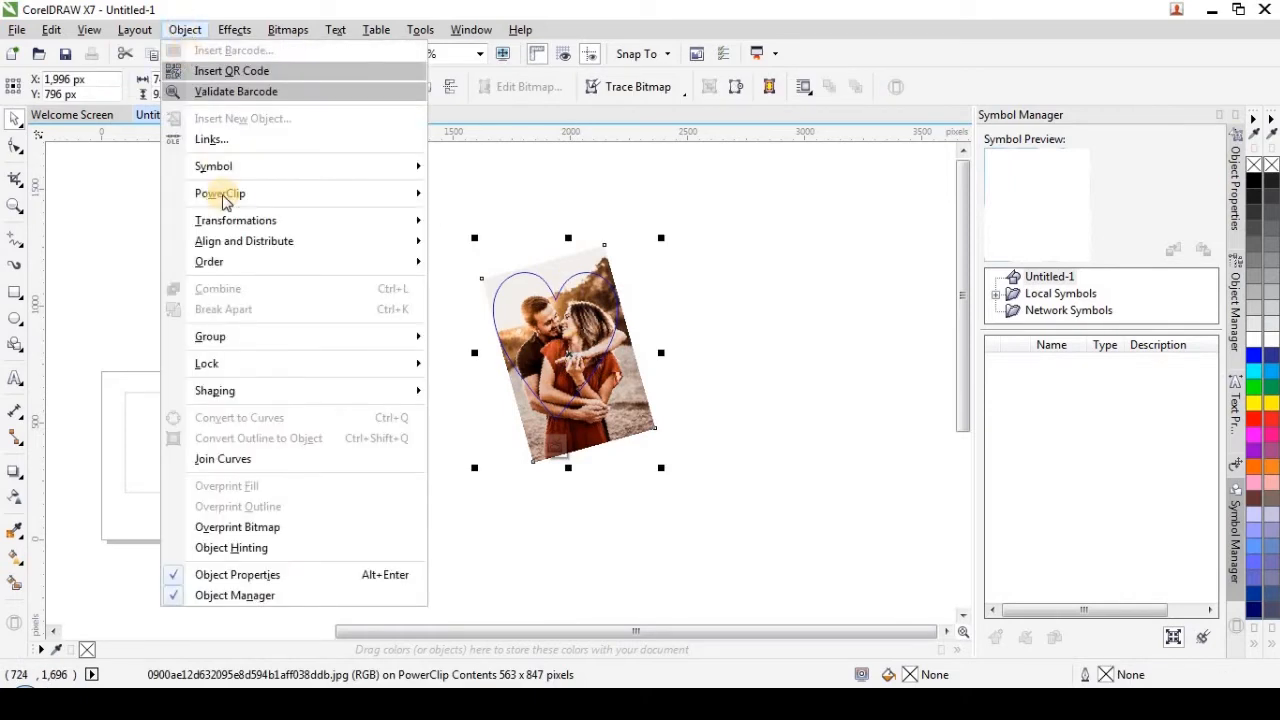
{"action": "mouse_move", "coordinate": [226, 197]}
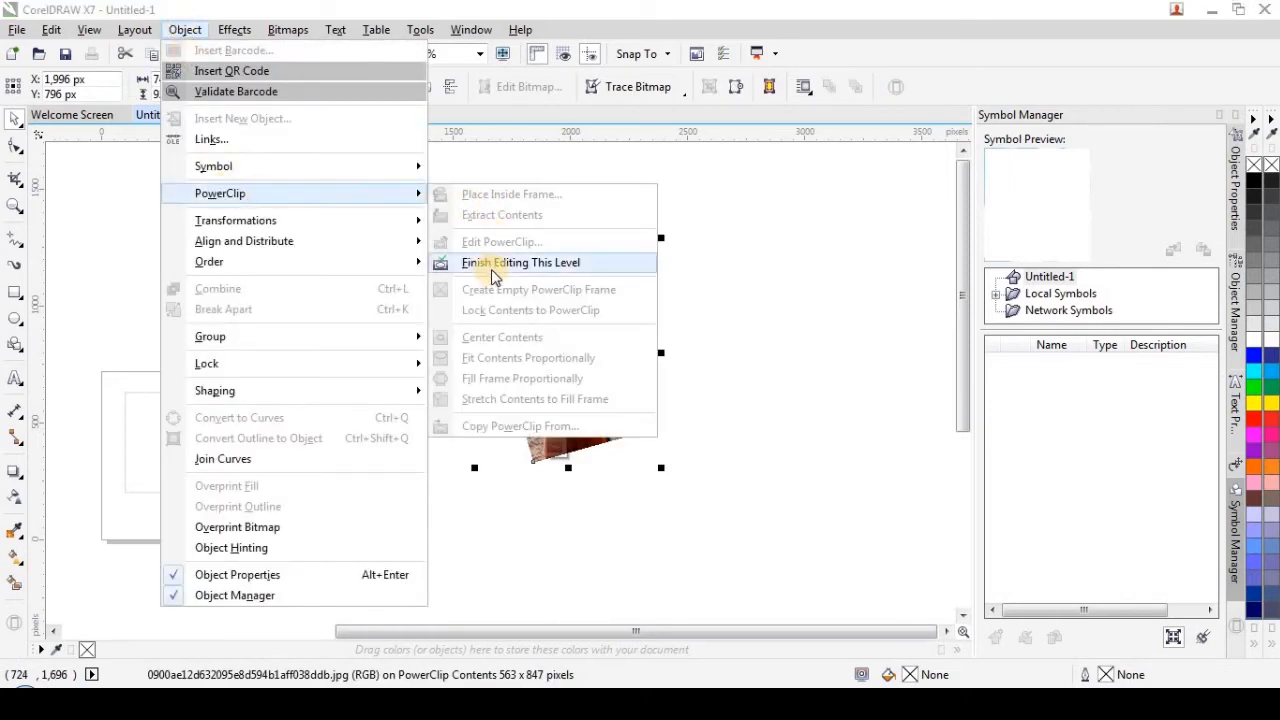
{"action": "left_click", "coordinate": [552, 268]}
{"action": "left_click", "coordinate": [700, 309]}
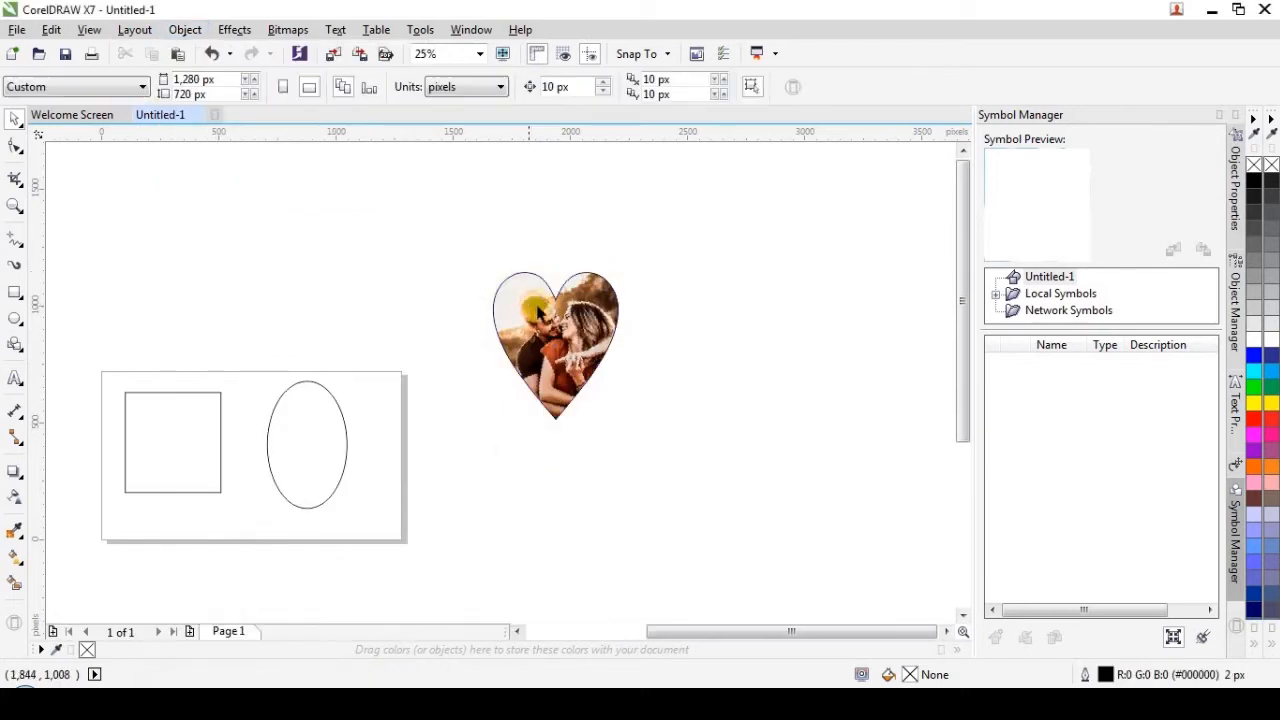
Examine the adjusted photo in the heart and the remaining shapes and photos around the page
{"action": "scroll", "coordinate": [523, 297], "scroll_direction": "up", "scroll_amount": 2}
{"action": "scroll", "coordinate": [590, 372], "scroll_direction": "down", "scroll_amount": 1}
{"action": "scroll", "coordinate": [590, 372], "scroll_direction": "down", "scroll_amount": 2}
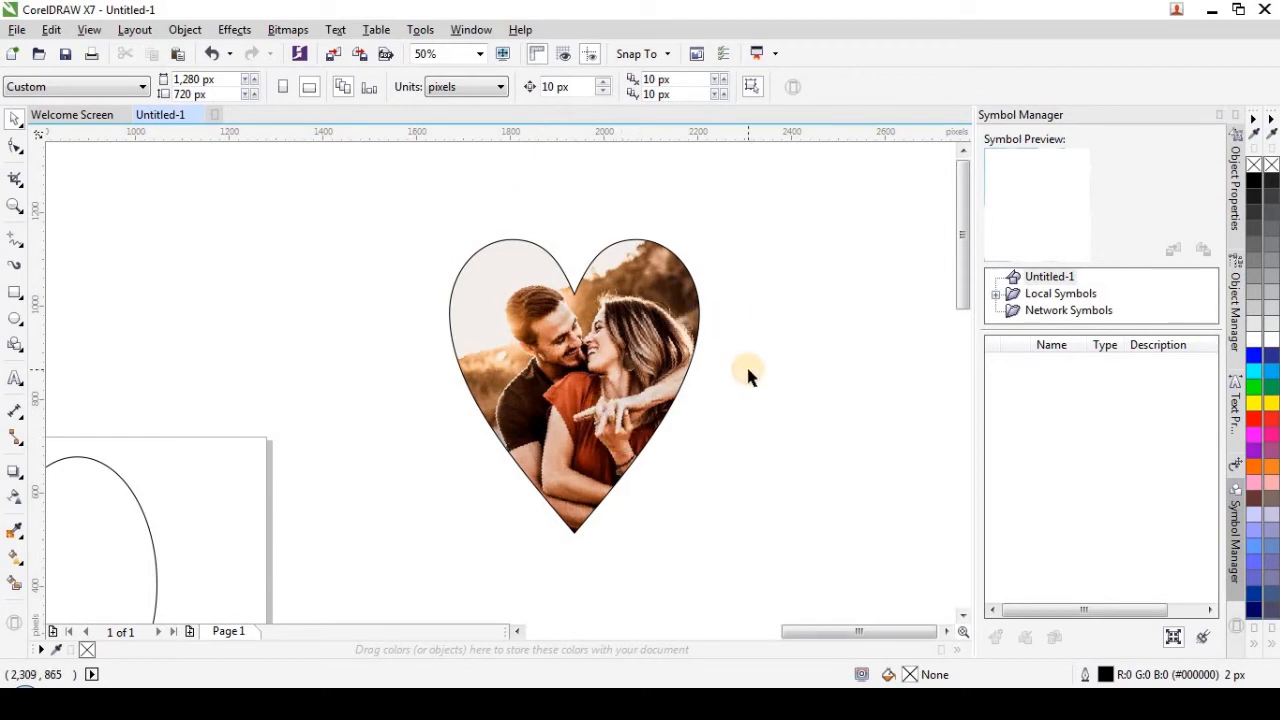
{"action": "scroll", "coordinate": [720, 362], "scroll_direction": "down", "scroll_amount": 3}
{"action": "scroll", "coordinate": [694, 351], "scroll_direction": "up", "scroll_amount": 2}
{"action": "scroll", "coordinate": [672, 305], "scroll_direction": "down", "scroll_amount": 3}
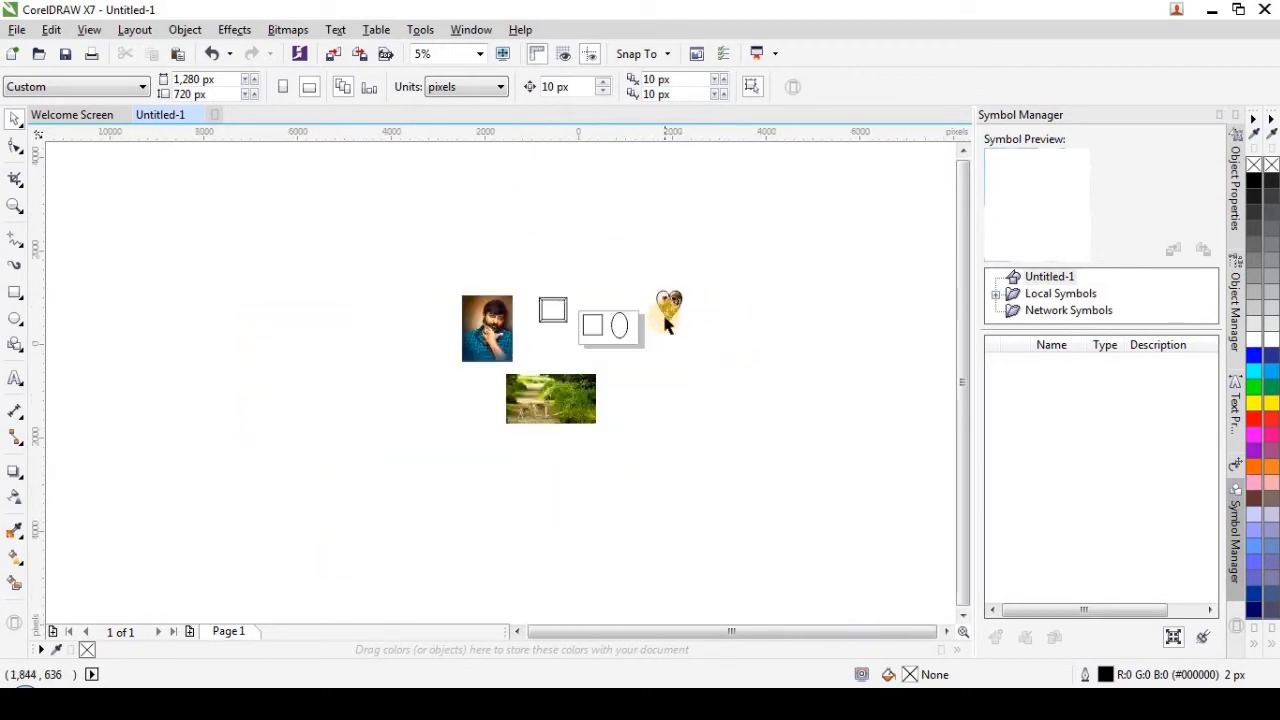
{"action": "scroll", "coordinate": [668, 325], "scroll_direction": "up", "scroll_amount": 1}
{"action": "scroll", "coordinate": [318, 330], "scroll_direction": "up", "scroll_amount": 2}
{"action": "scroll", "coordinate": [280, 338], "scroll_direction": "down", "scroll_amount": 3}
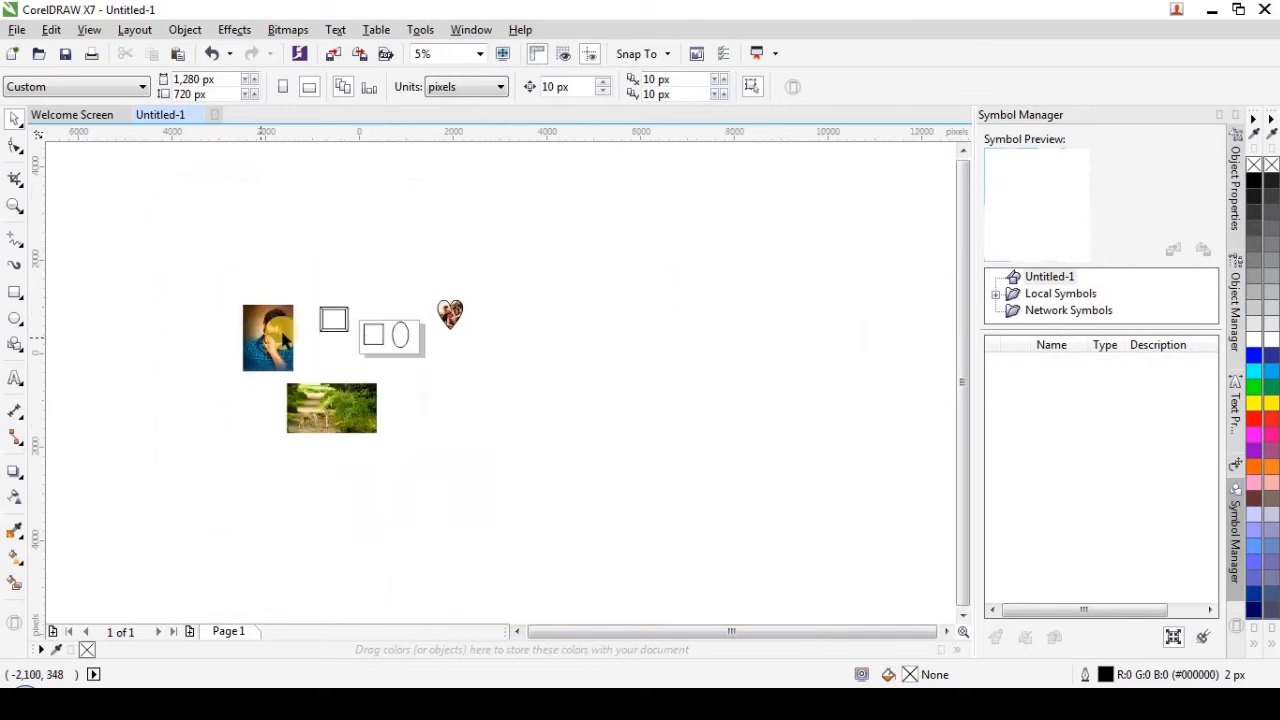
{"action": "scroll", "coordinate": [283, 340], "scroll_direction": "up", "scroll_amount": 1}
Enlarge the ellipse and move it off the page to just beneath the heart
{"action": "left_click", "coordinate": [255, 322]}
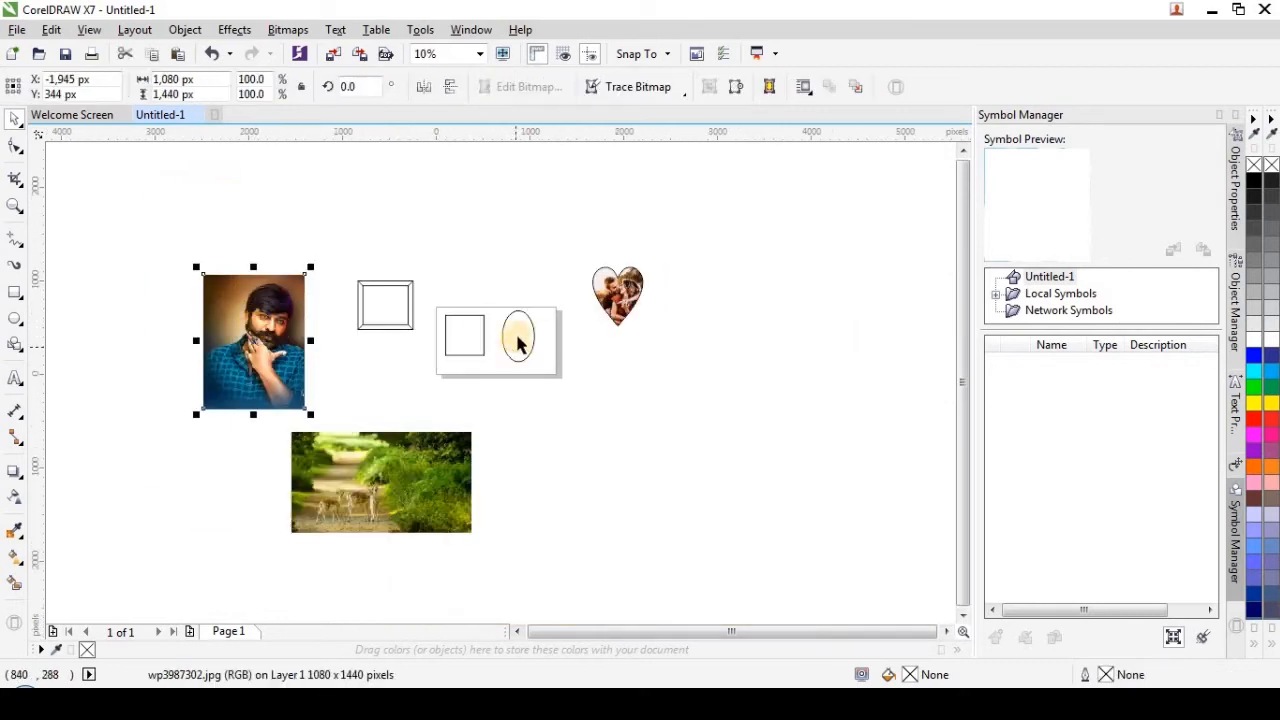
{"action": "scroll", "coordinate": [517, 343], "scroll_direction": "up", "scroll_amount": 2}
{"action": "scroll", "coordinate": [486, 309], "scroll_direction": "down", "scroll_amount": 1}
{"action": "scroll", "coordinate": [531, 306], "scroll_direction": "down", "scroll_amount": 1}
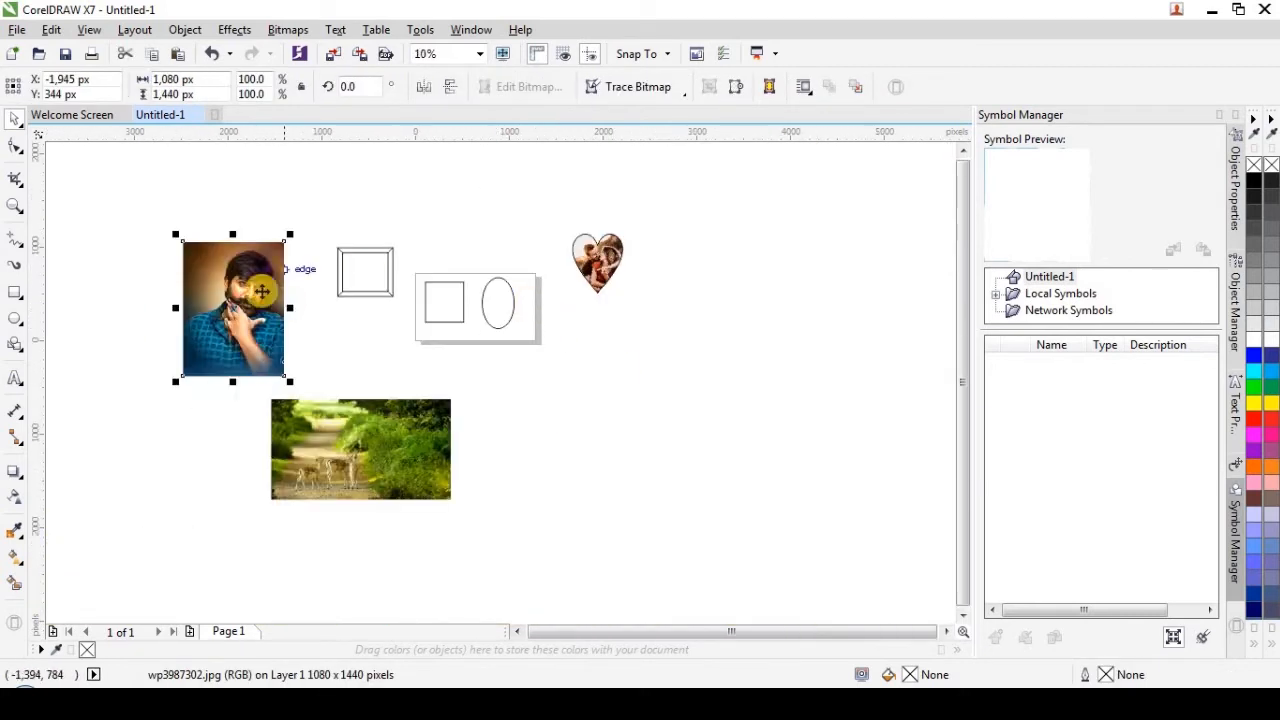
{"action": "left_click", "coordinate": [492, 299]}
{"action": "left_click_drag", "start_coordinate": [218, 270], "coordinate": [300, 360]}
{"action": "left_click", "coordinate": [240, 327]}
{"action": "left_click_drag", "start_coordinate": [252, 310], "coordinate": [634, 383]}
Place the portrait photo of the bearded man inside the ellipse beneath the heart with PowerClip
{"action": "left_click", "coordinate": [246, 305]}
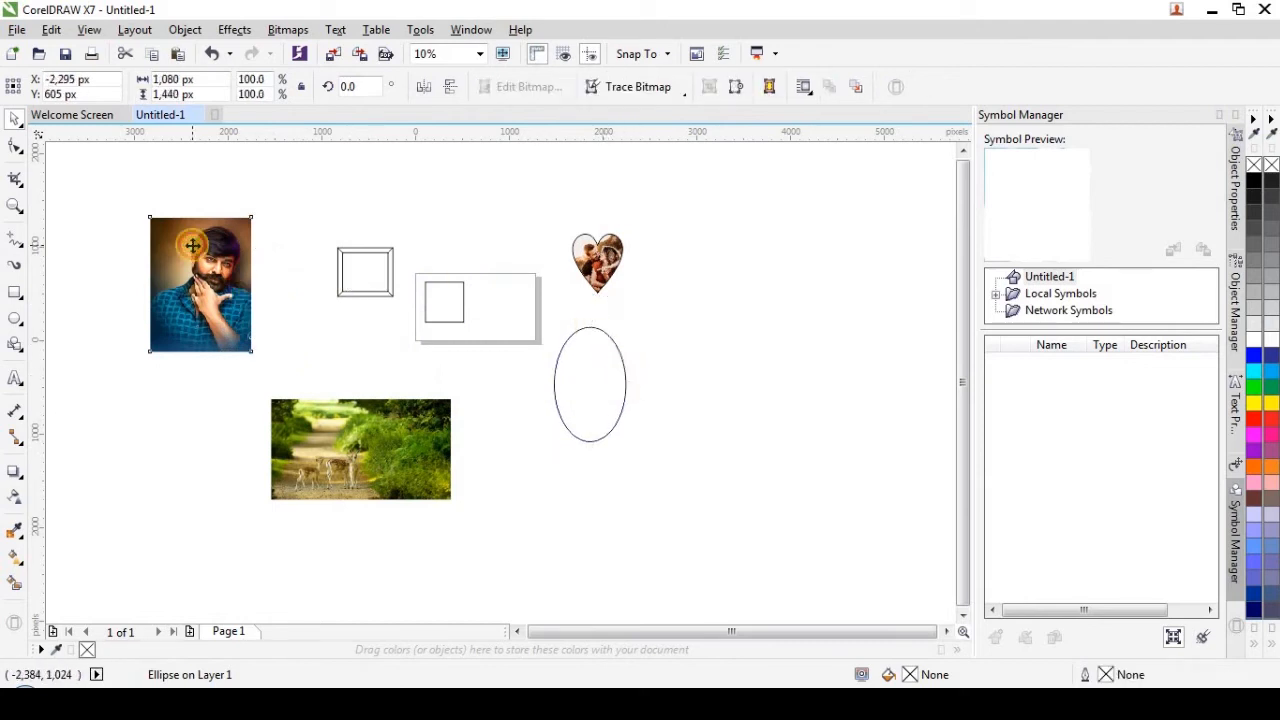
{"action": "left_click", "coordinate": [186, 30]}
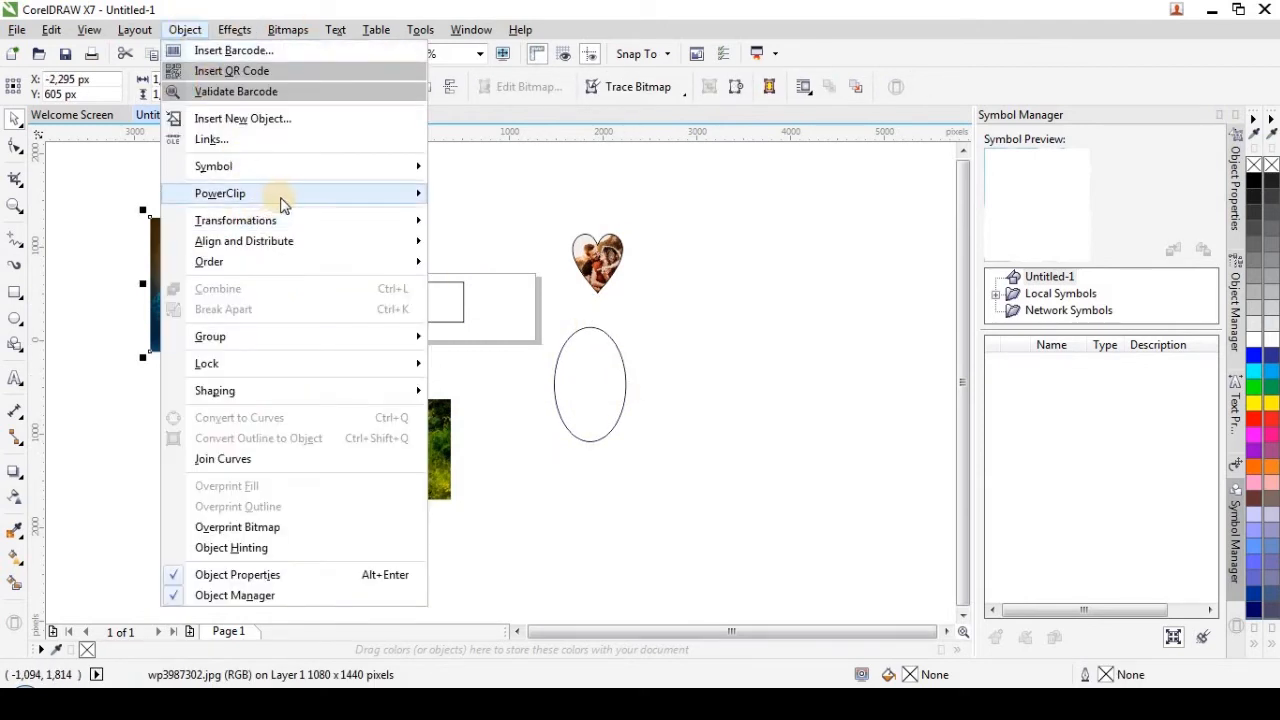
{"action": "mouse_move", "coordinate": [303, 204]}
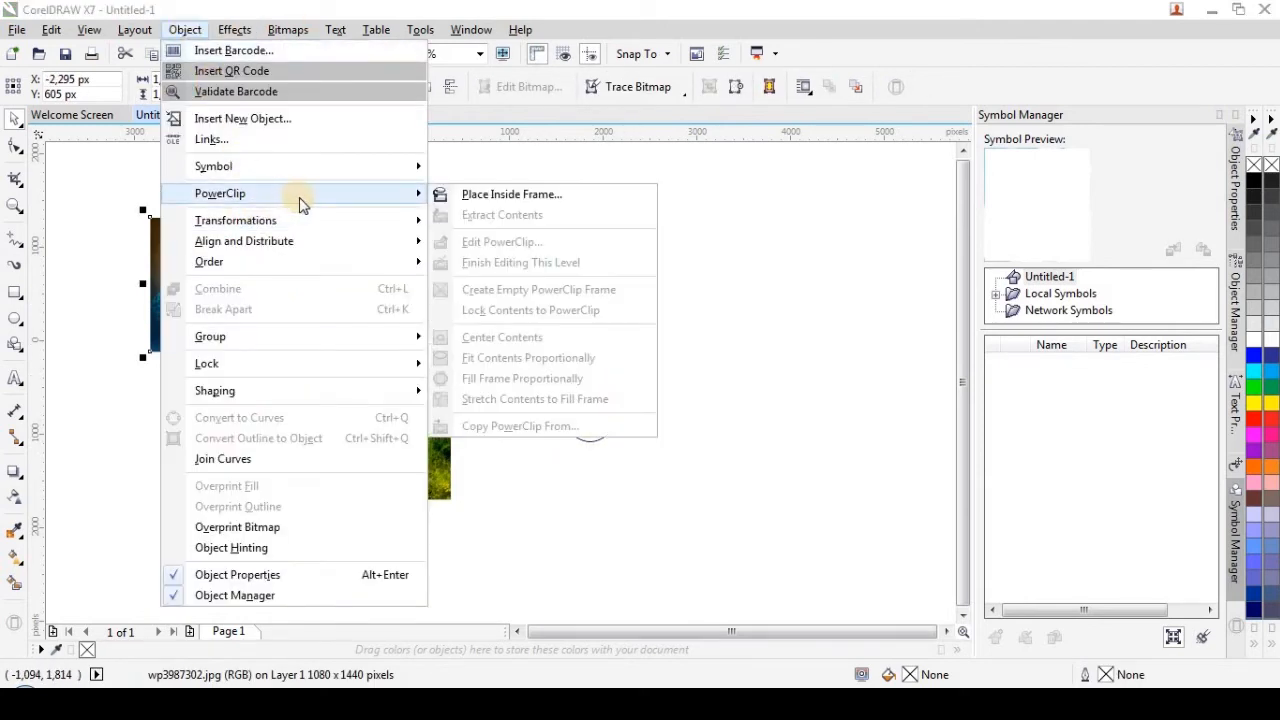
{"action": "left_click", "coordinate": [488, 166]}
{"action": "right_click", "coordinate": [193, 262]}
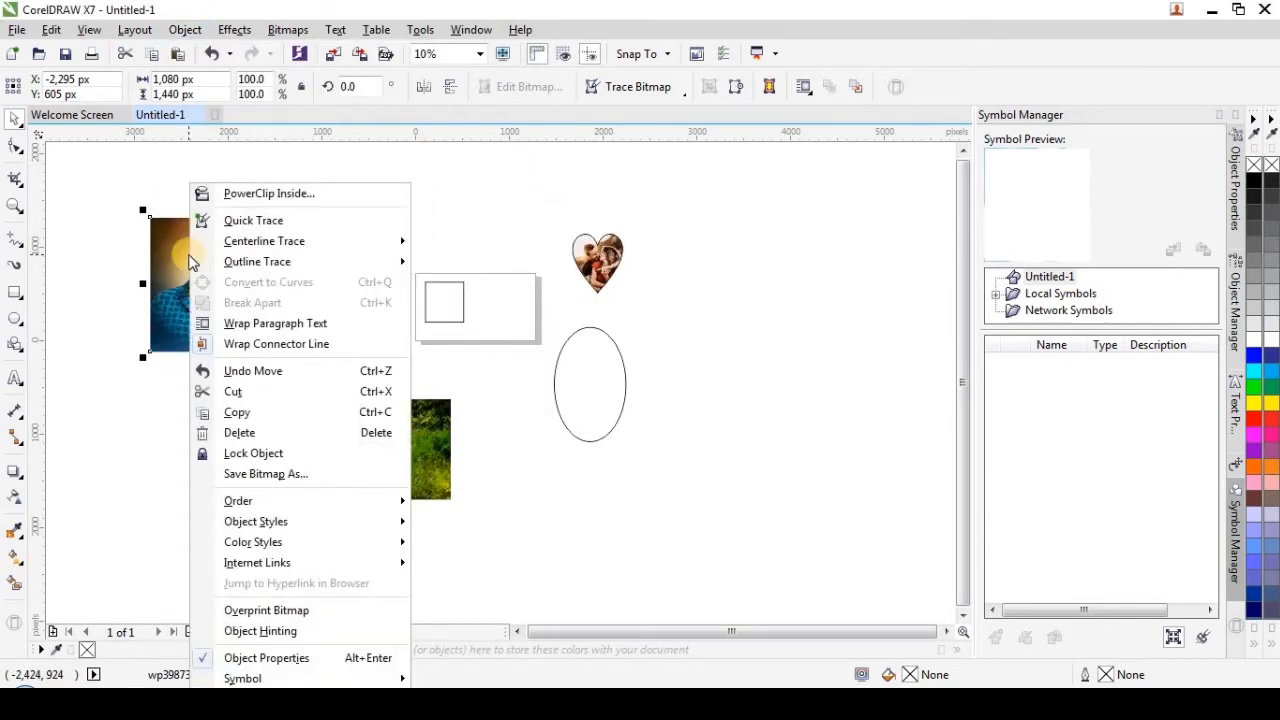
{"action": "left_click", "coordinate": [262, 193]}
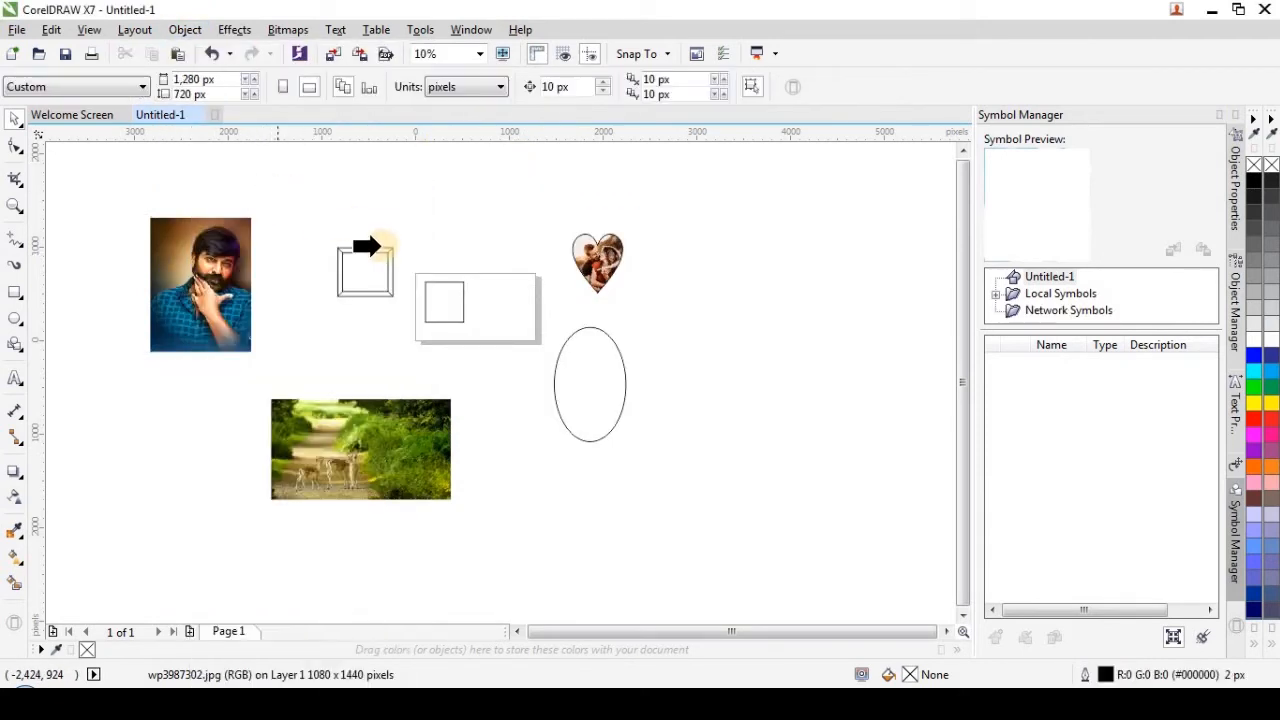
{"action": "left_click", "coordinate": [558, 376]}
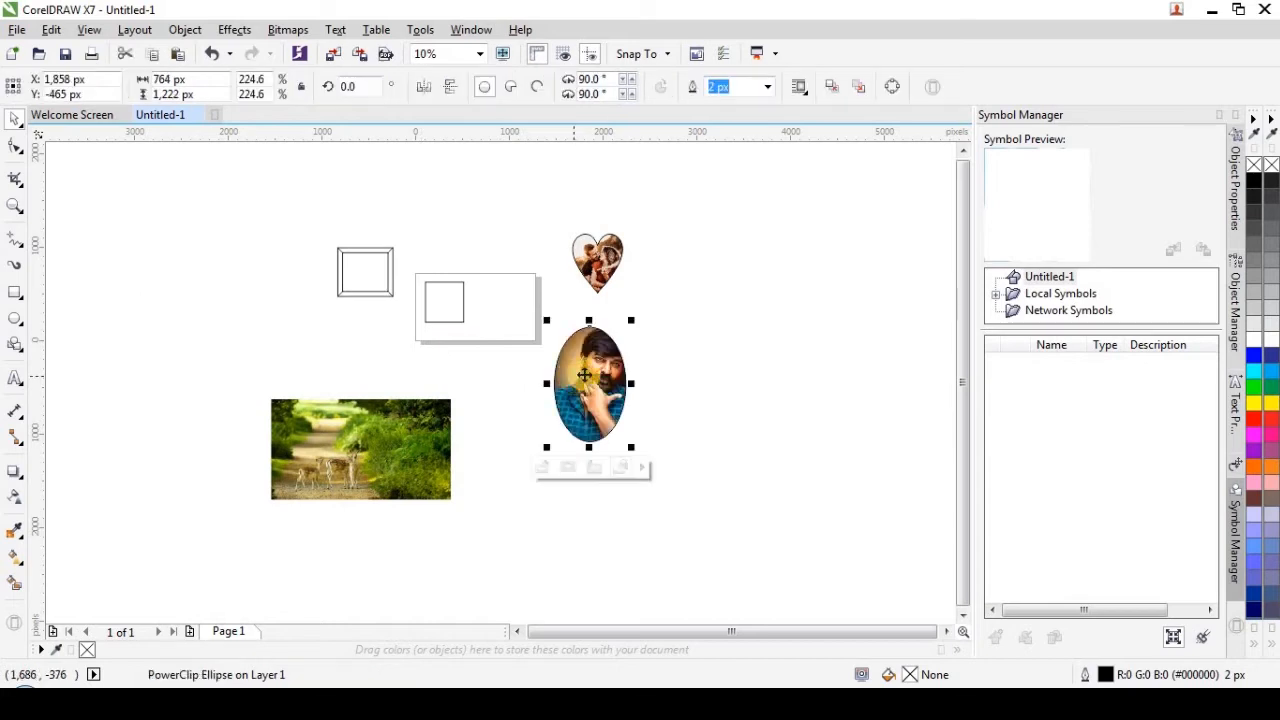
Edit the ellipse's PowerClip contents and move the portrait so the man's face is centred in the ellipse
{"action": "scroll", "coordinate": [569, 374], "scroll_direction": "up", "scroll_amount": 3}
{"action": "scroll", "coordinate": [586, 329], "scroll_direction": "down", "scroll_amount": 2}
{"action": "scroll", "coordinate": [569, 346], "scroll_direction": "up", "scroll_amount": 2}
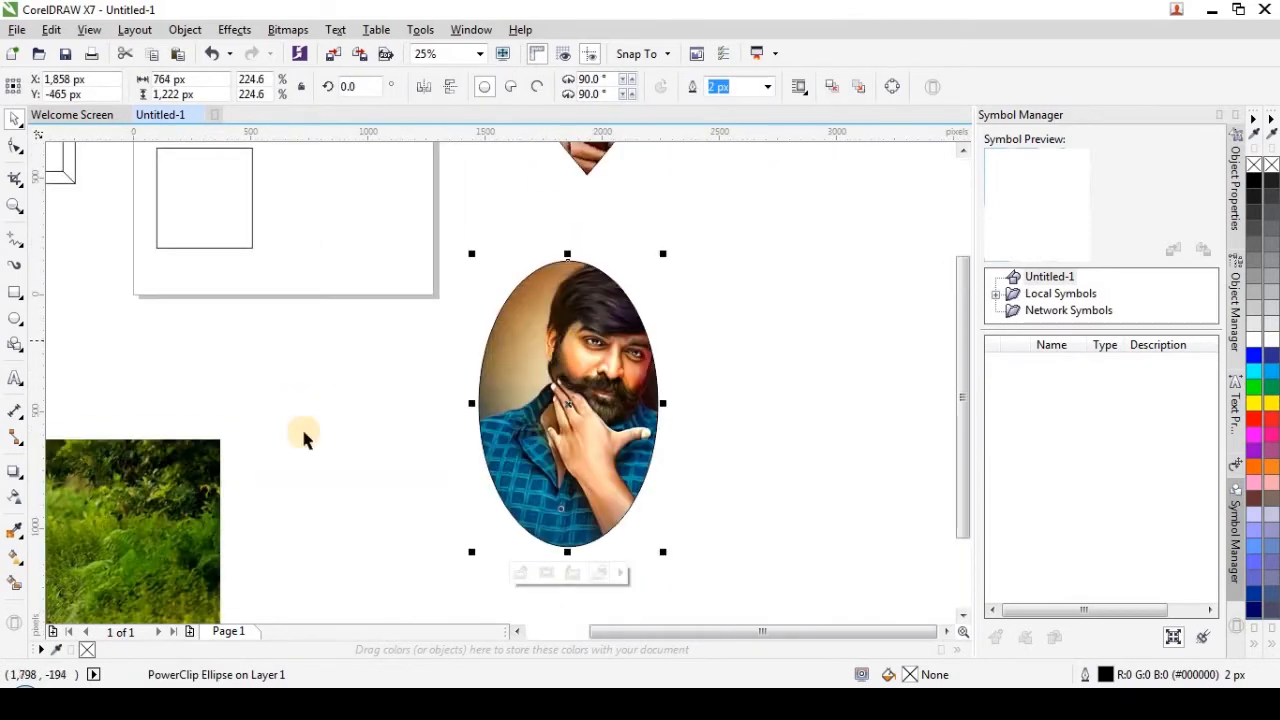
{"action": "left_click", "coordinate": [696, 362]}
{"action": "left_click", "coordinate": [578, 373]}
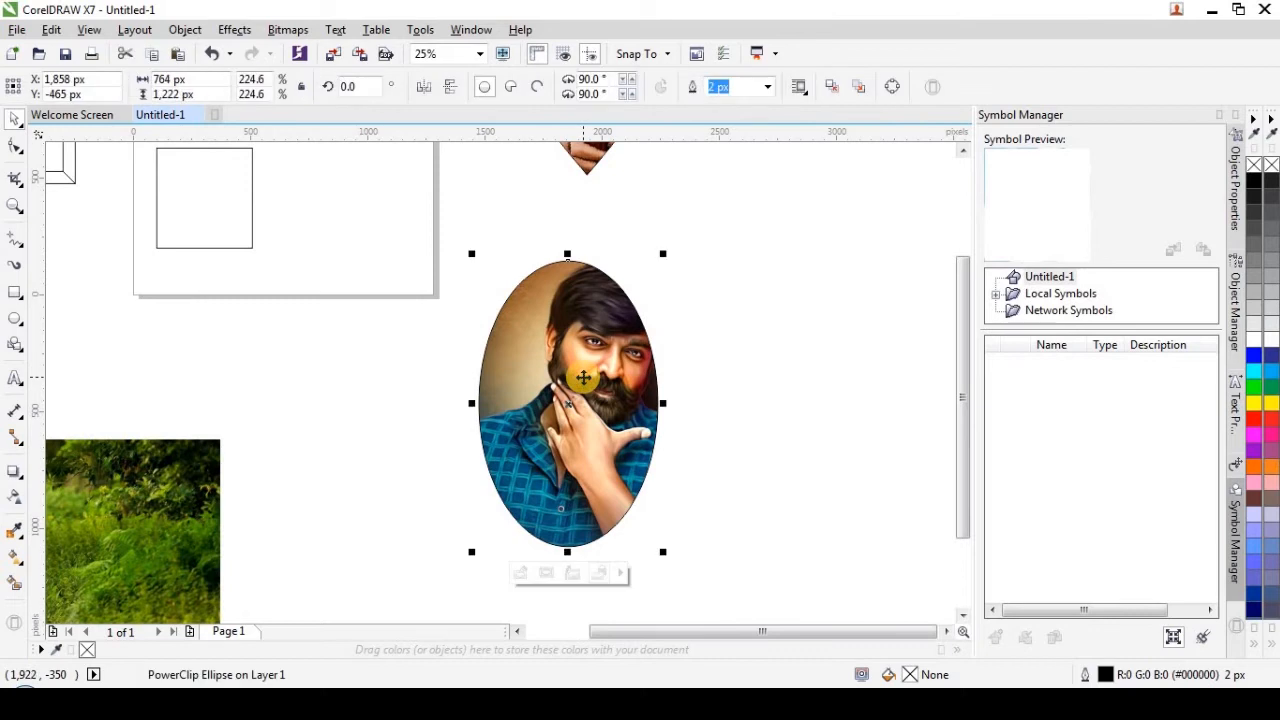
{"action": "left_click", "coordinate": [185, 30]}
{"action": "mouse_move", "coordinate": [253, 200]}
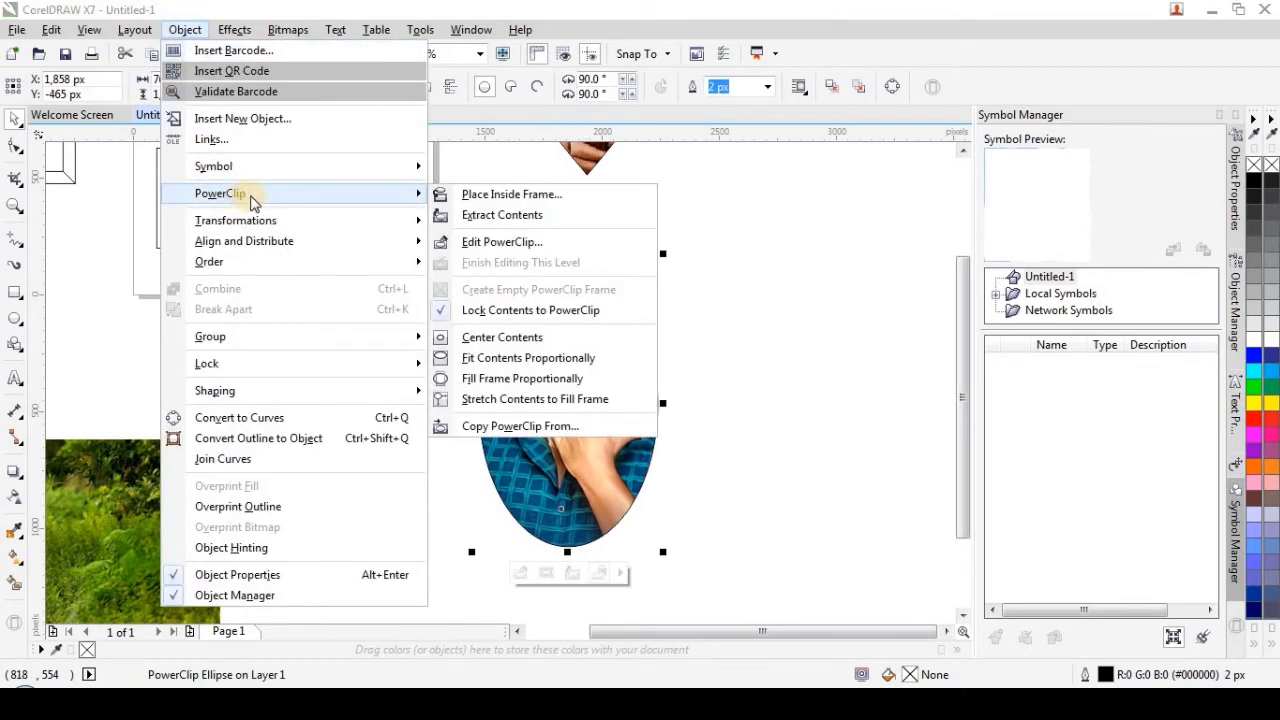
{"action": "left_click", "coordinate": [505, 243]}
{"action": "left_click", "coordinate": [595, 346]}
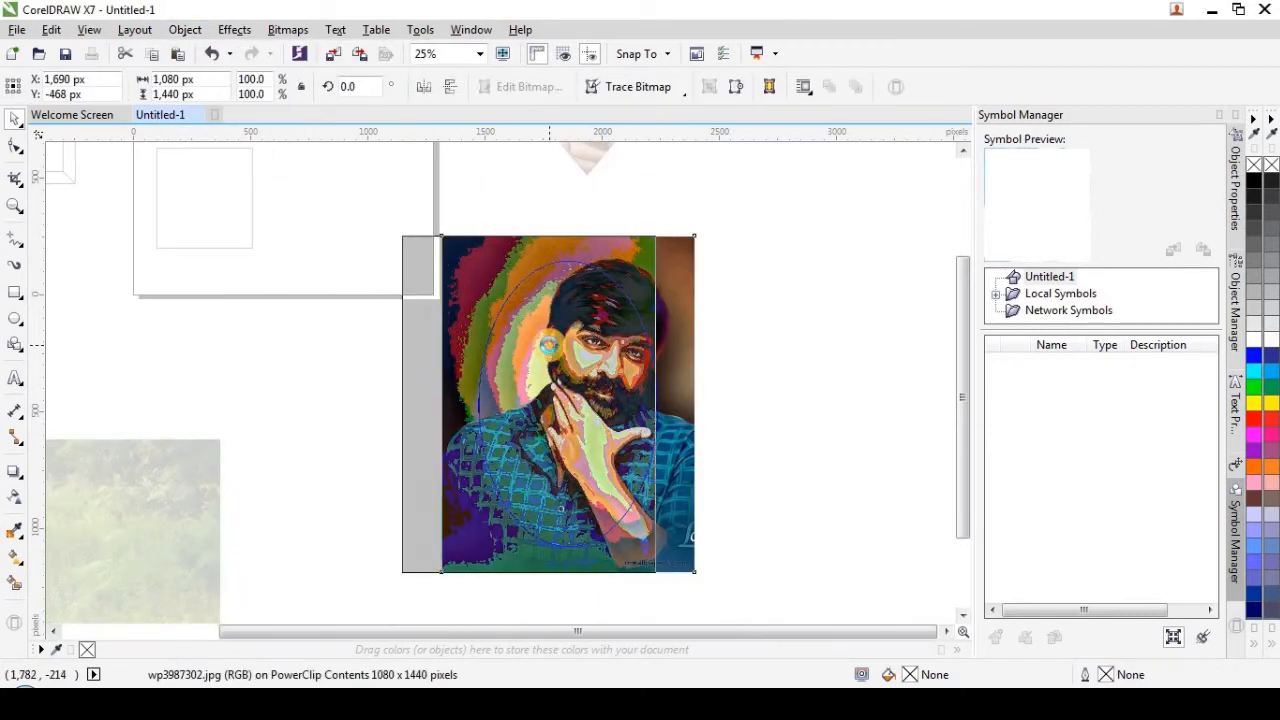
{"action": "left_click_drag", "start_coordinate": [610, 352], "coordinate": [605, 370]}
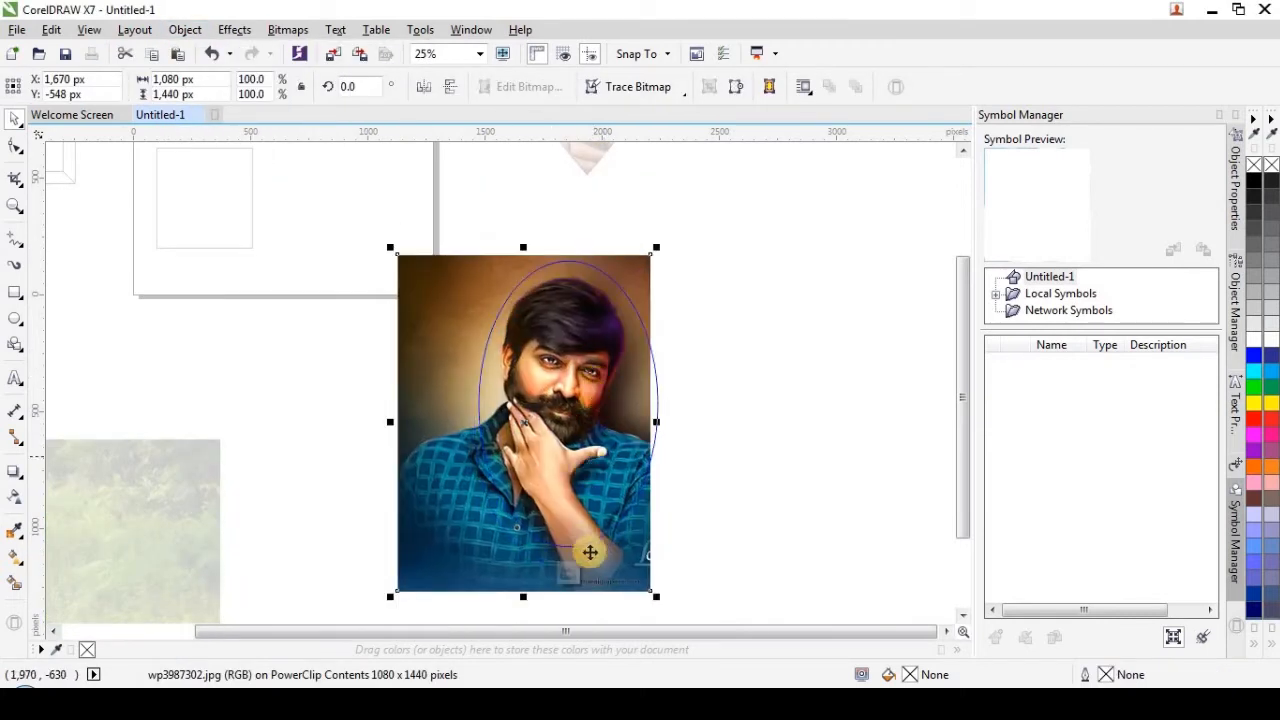
{"action": "left_click_drag", "start_coordinate": [570, 440], "coordinate": [578, 443]}
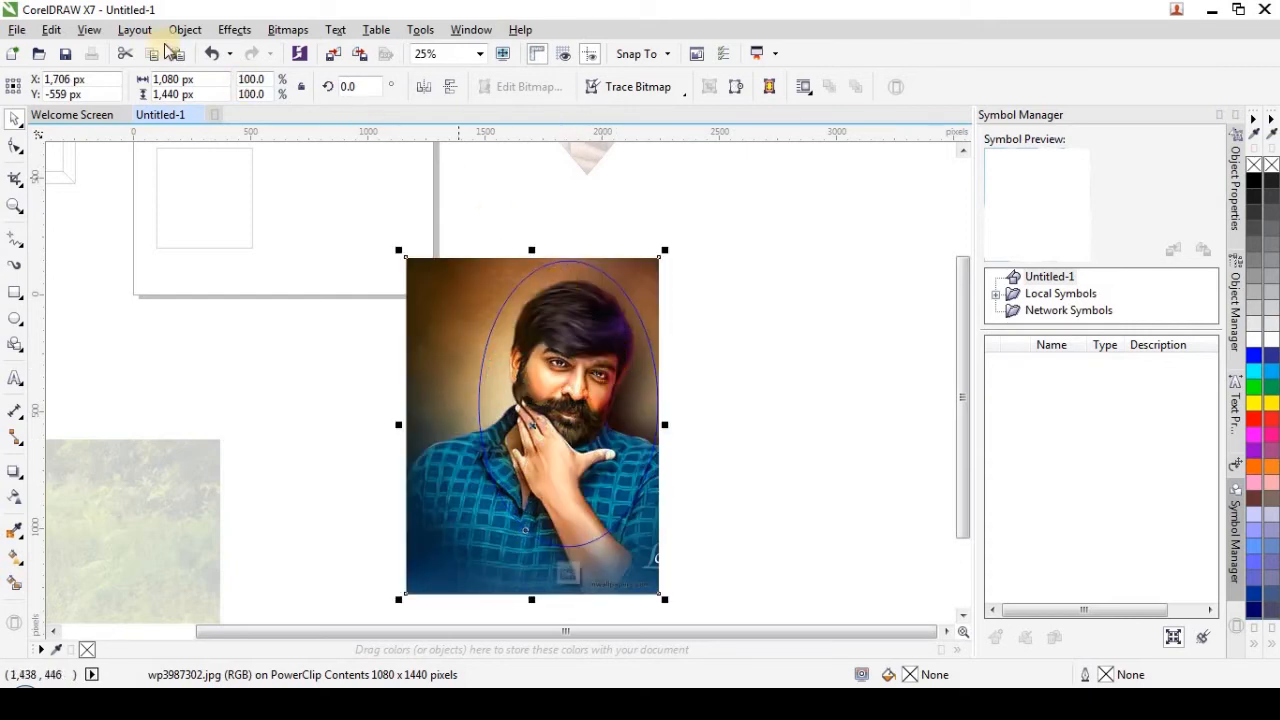
Finish editing the ellipse's PowerClip contents and deselect it
{"action": "left_click", "coordinate": [186, 30]}
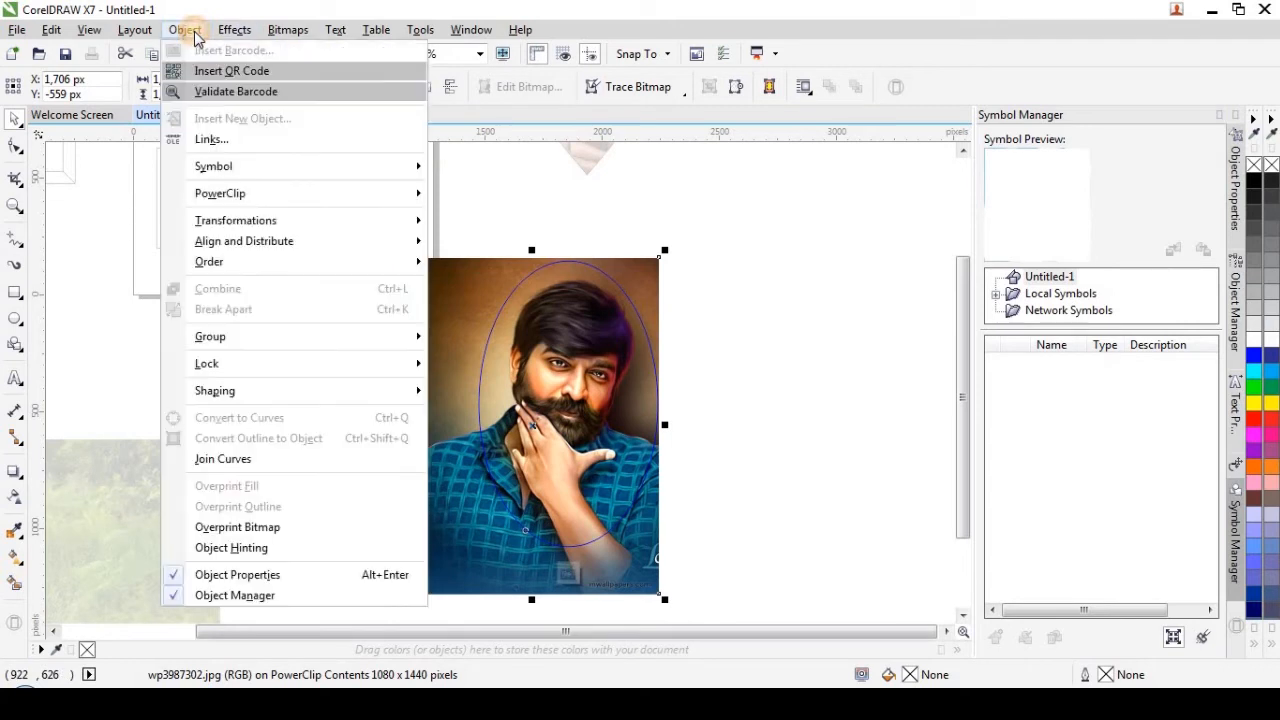
{"action": "mouse_move", "coordinate": [222, 193]}
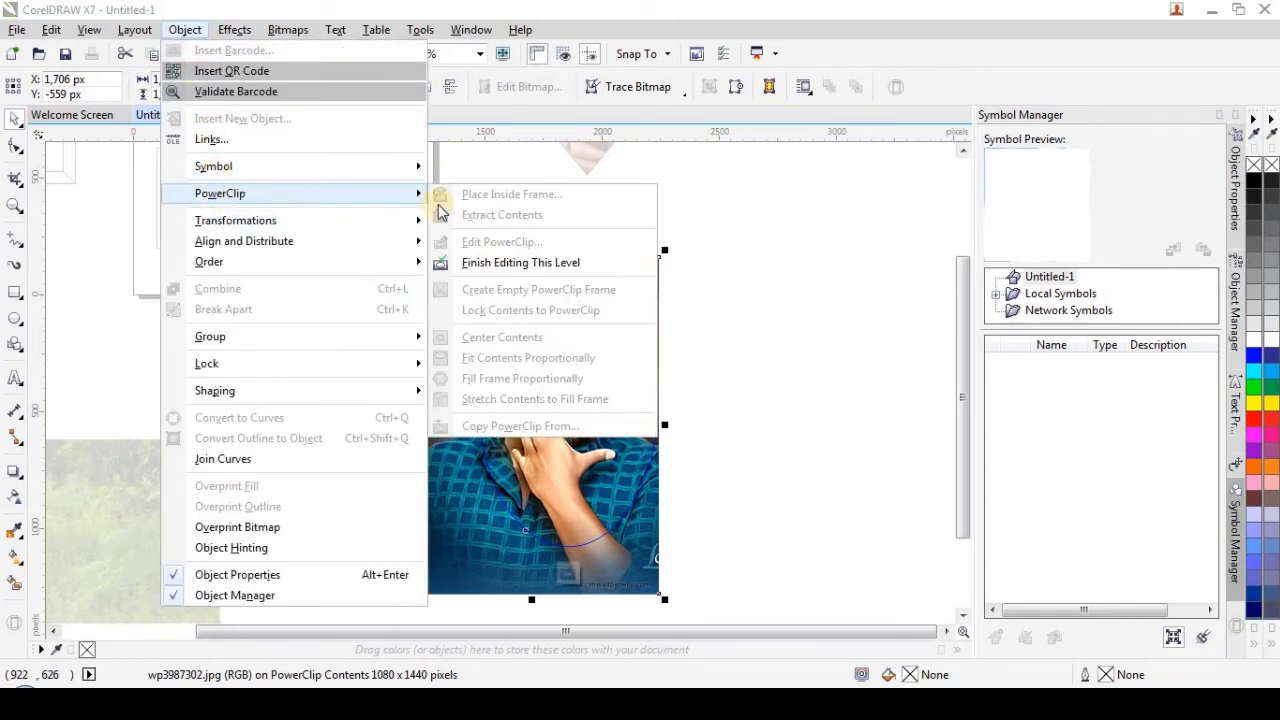
{"action": "left_click", "coordinate": [482, 252]}
{"action": "left_click", "coordinate": [680, 331]}
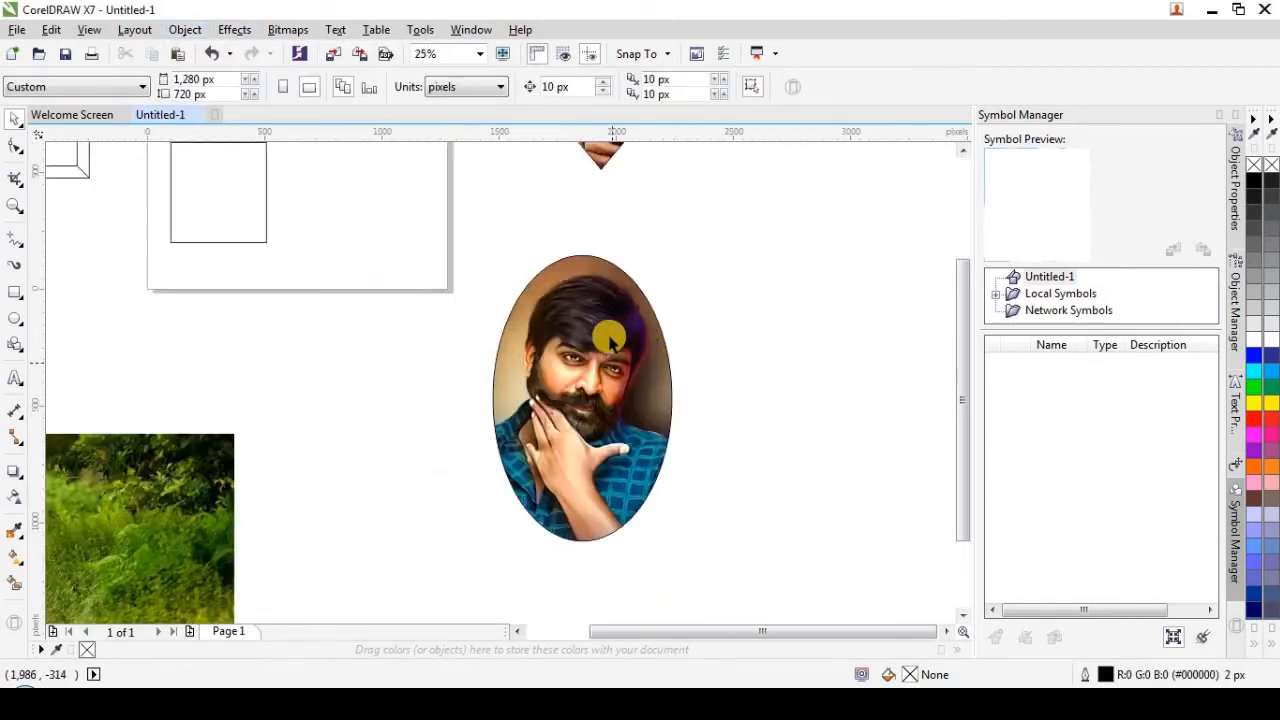
Place the lower deer photo inside the small rectangle on the page with PowerClip
{"action": "scroll", "coordinate": [560, 370], "scroll_direction": "down", "scroll_amount": 3}
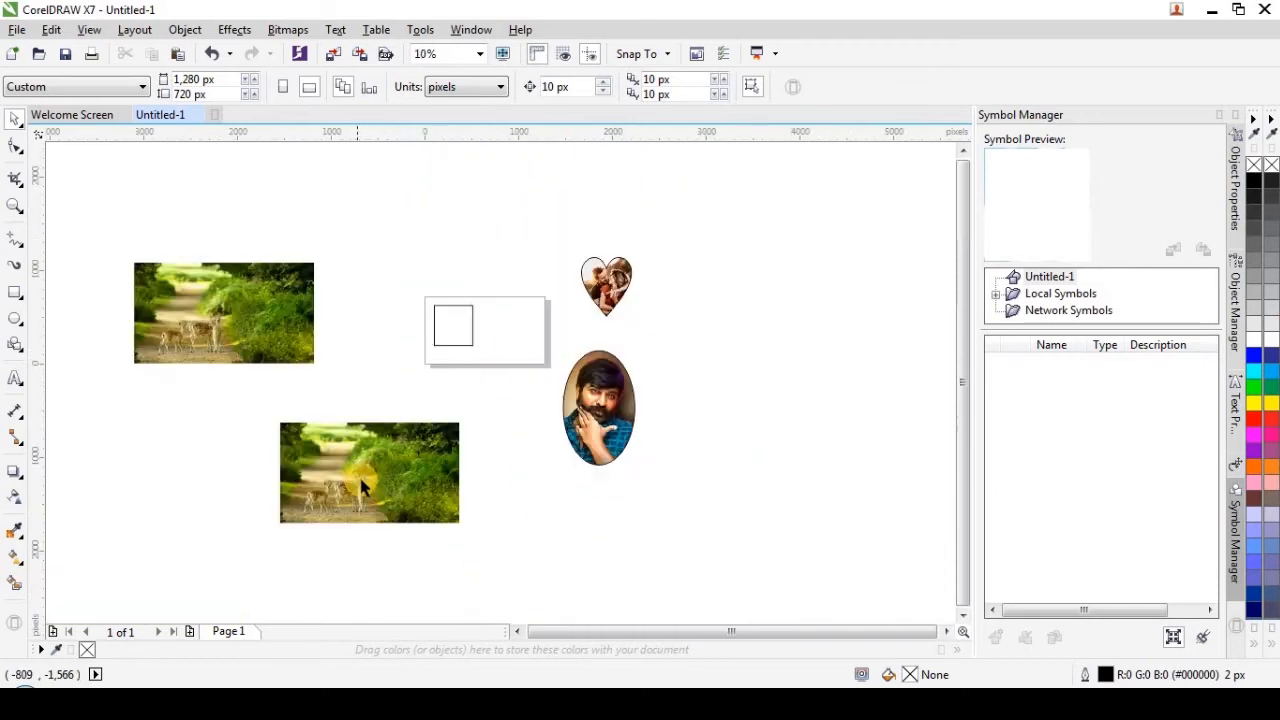
{"action": "left_click", "coordinate": [365, 484]}
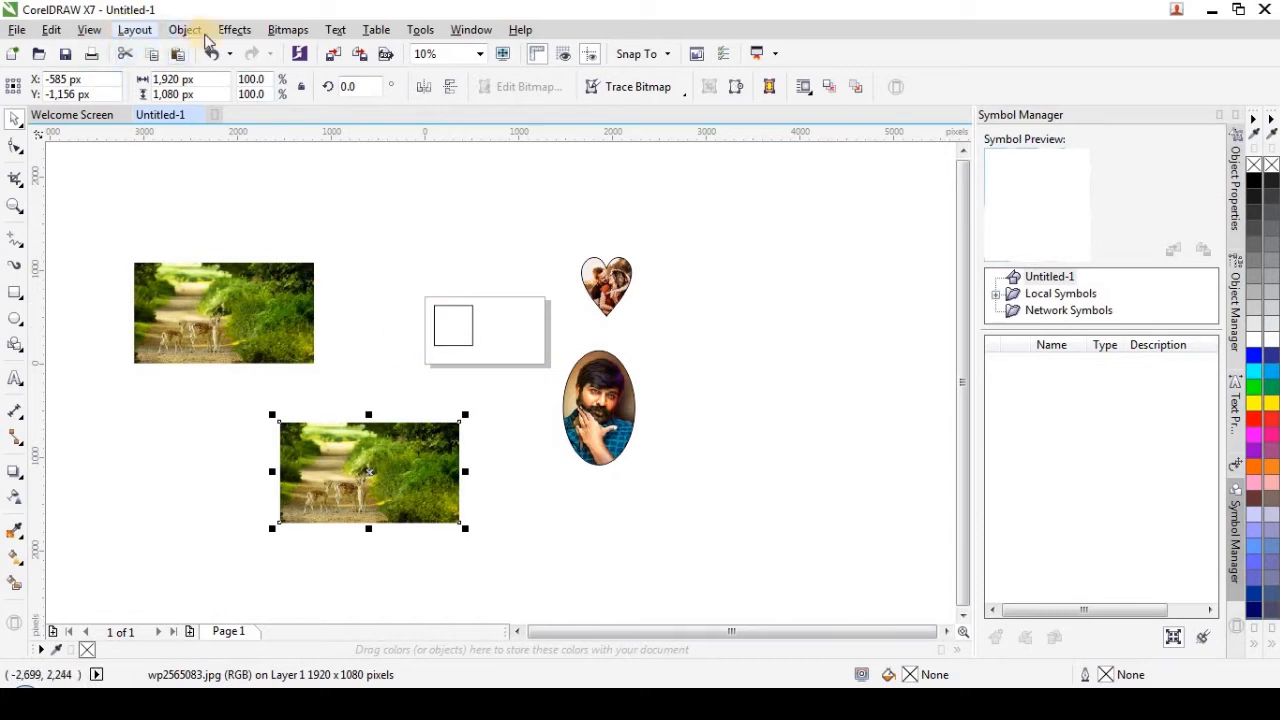
{"action": "left_click", "coordinate": [186, 30]}
{"action": "mouse_move", "coordinate": [240, 194]}
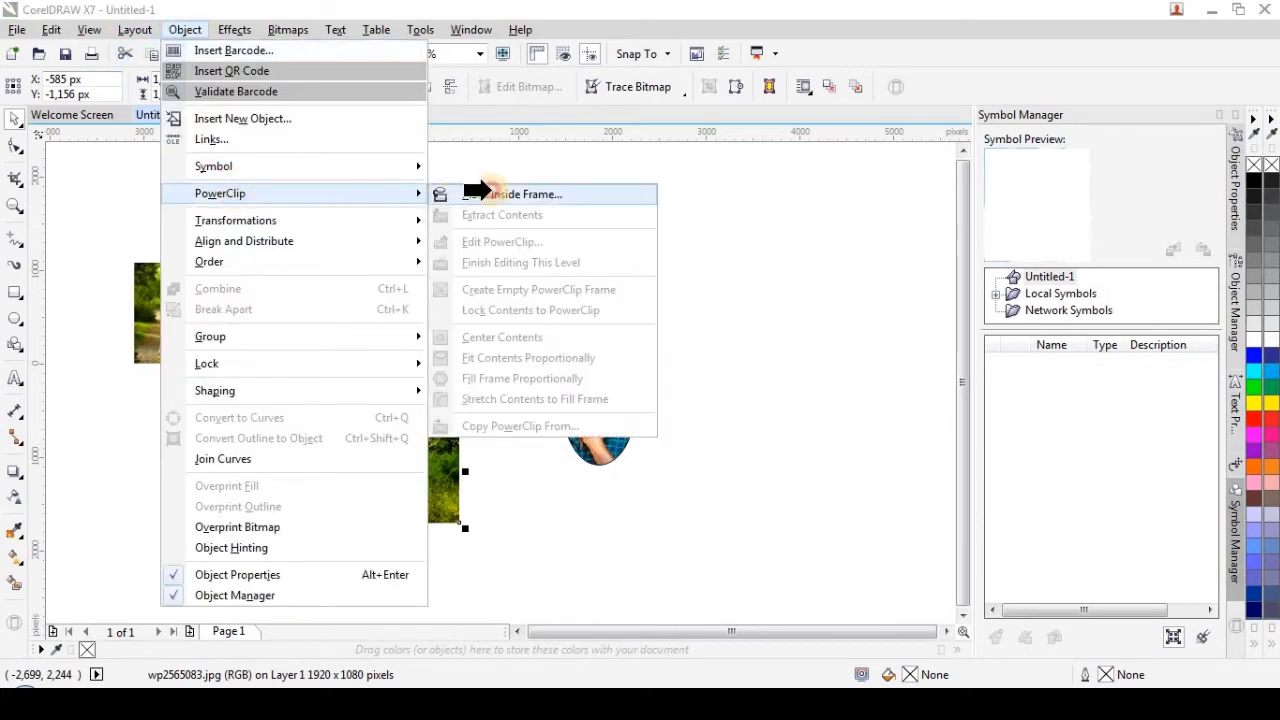
{"action": "left_click", "coordinate": [478, 194]}
{"action": "left_click", "coordinate": [451, 323]}
Edit the rectangle's PowerClip contents and shift the deer photo to bring the deer into the frame
{"action": "scroll", "coordinate": [486, 309], "scroll_direction": "up", "scroll_amount": 4}
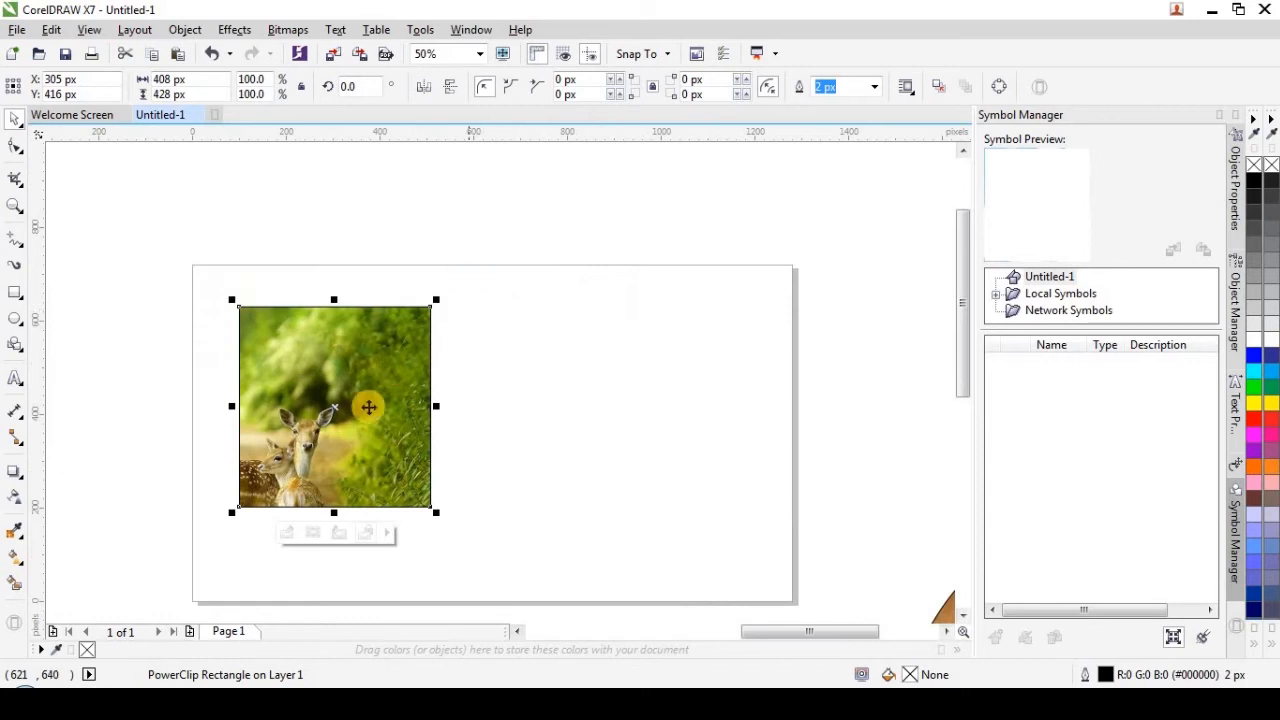
{"action": "left_click", "coordinate": [185, 30]}
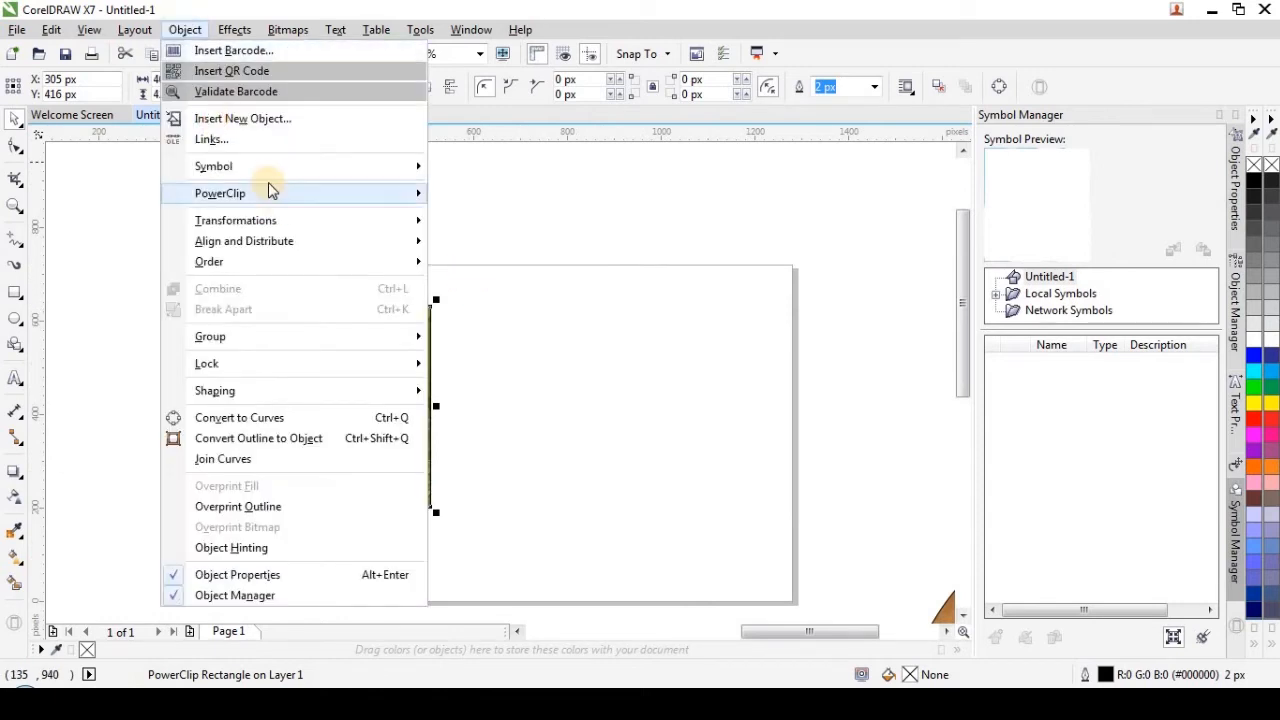
{"action": "mouse_move", "coordinate": [331, 191]}
{"action": "left_click", "coordinate": [477, 243]}
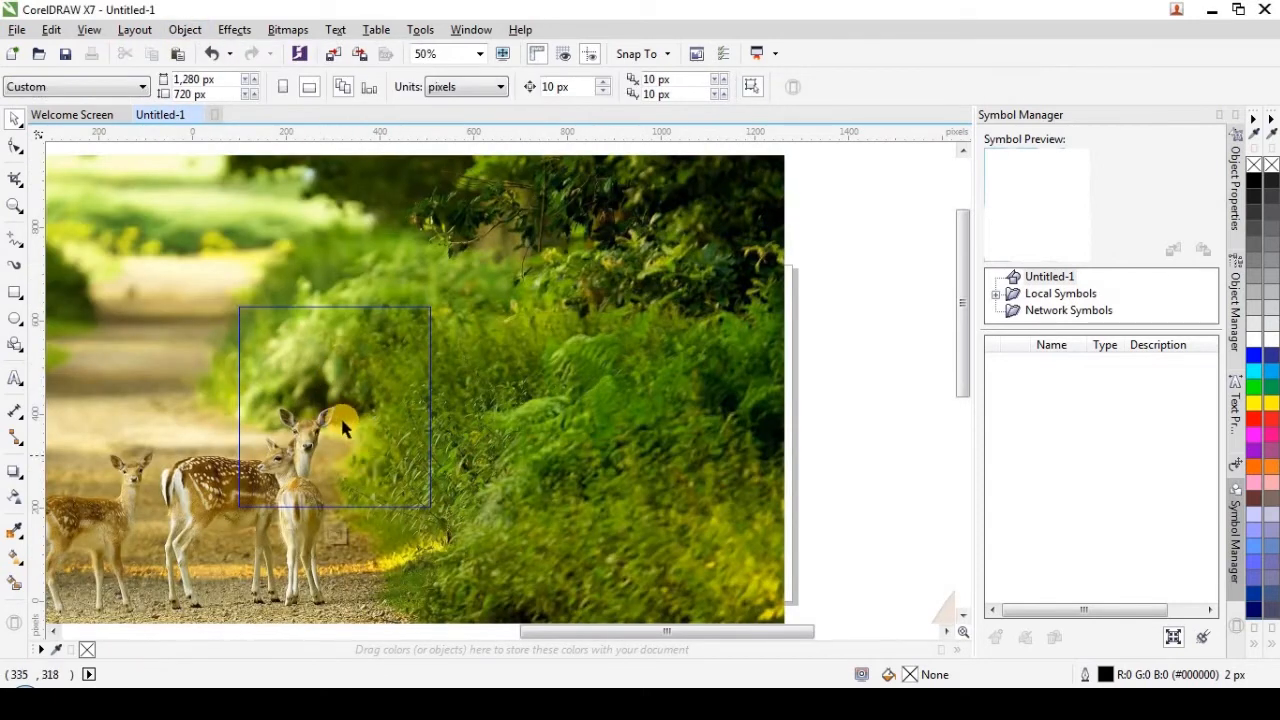
{"action": "left_click_drag", "start_coordinate": [345, 414], "coordinate": [392, 388]}
{"action": "left_click_drag", "start_coordinate": [478, 401], "coordinate": [482, 381]}
{"action": "left_click_drag", "start_coordinate": [497, 443], "coordinate": [513, 383]}
Scale the deer photo proportionally to about 54.7% and position it so all the deer lie inside the rectangle
{"action": "scroll", "coordinate": [474, 417], "scroll_direction": "down", "scroll_amount": 2}
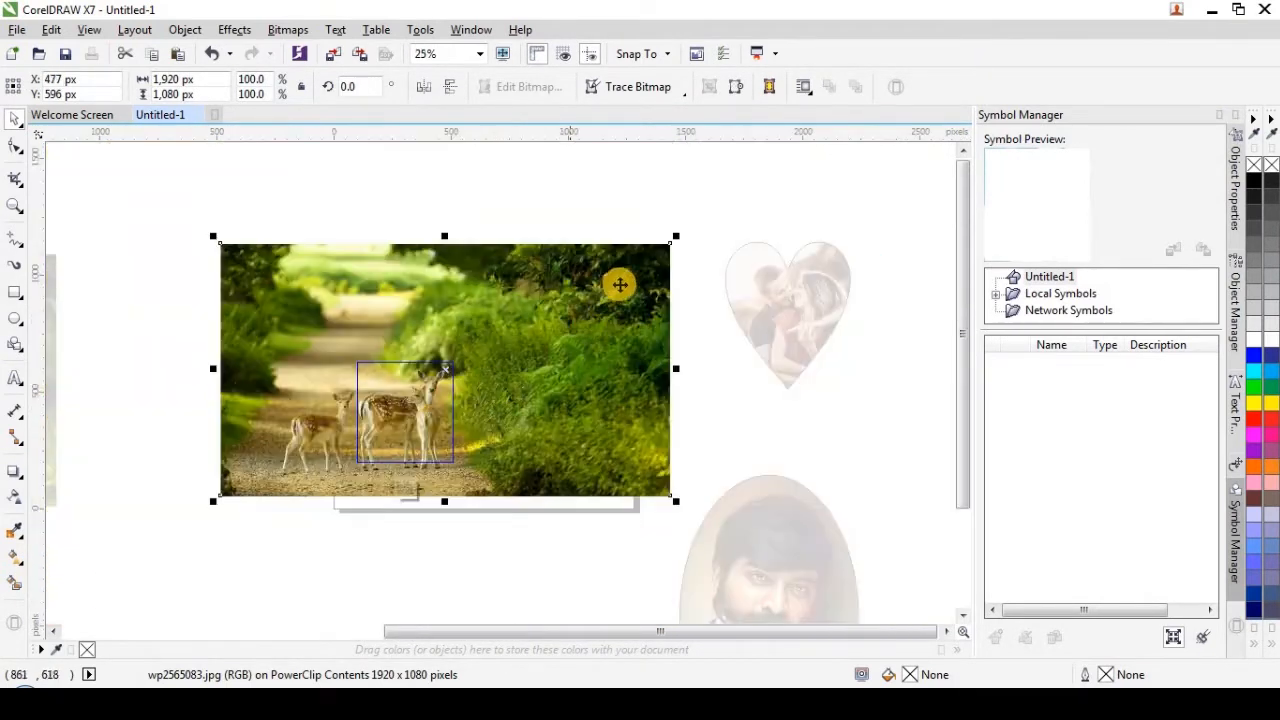
{"action": "left_click_drag", "start_coordinate": [675, 238], "coordinate": [466, 358]}
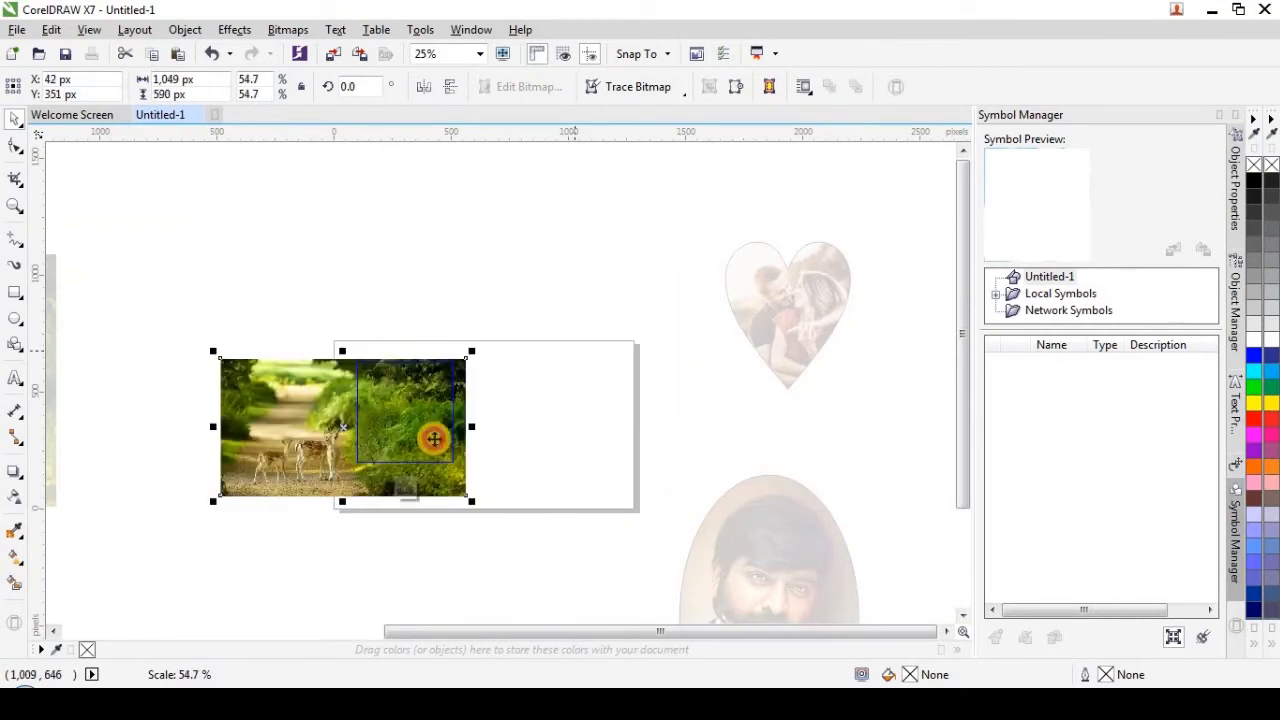
{"action": "left_click_drag", "start_coordinate": [387, 428], "coordinate": [447, 429]}
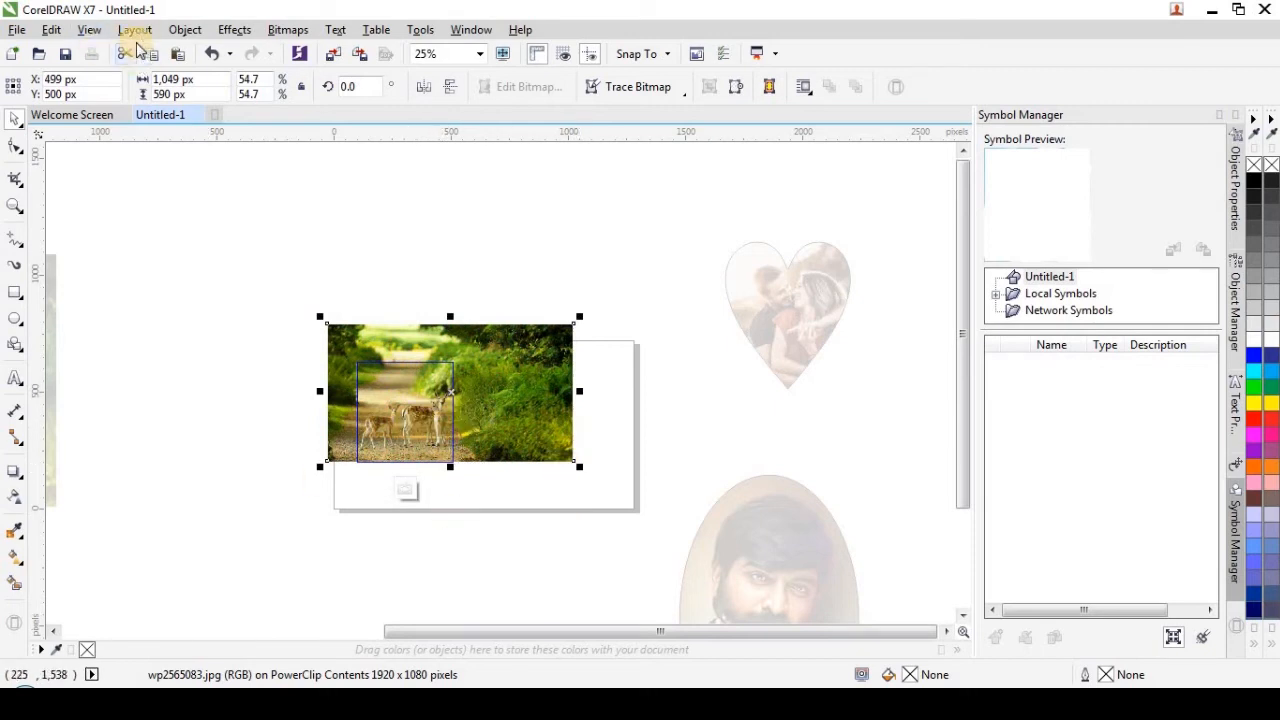
Finish editing the rectangle's PowerClip contents and check the framed deer picture
{"action": "left_click", "coordinate": [187, 31]}
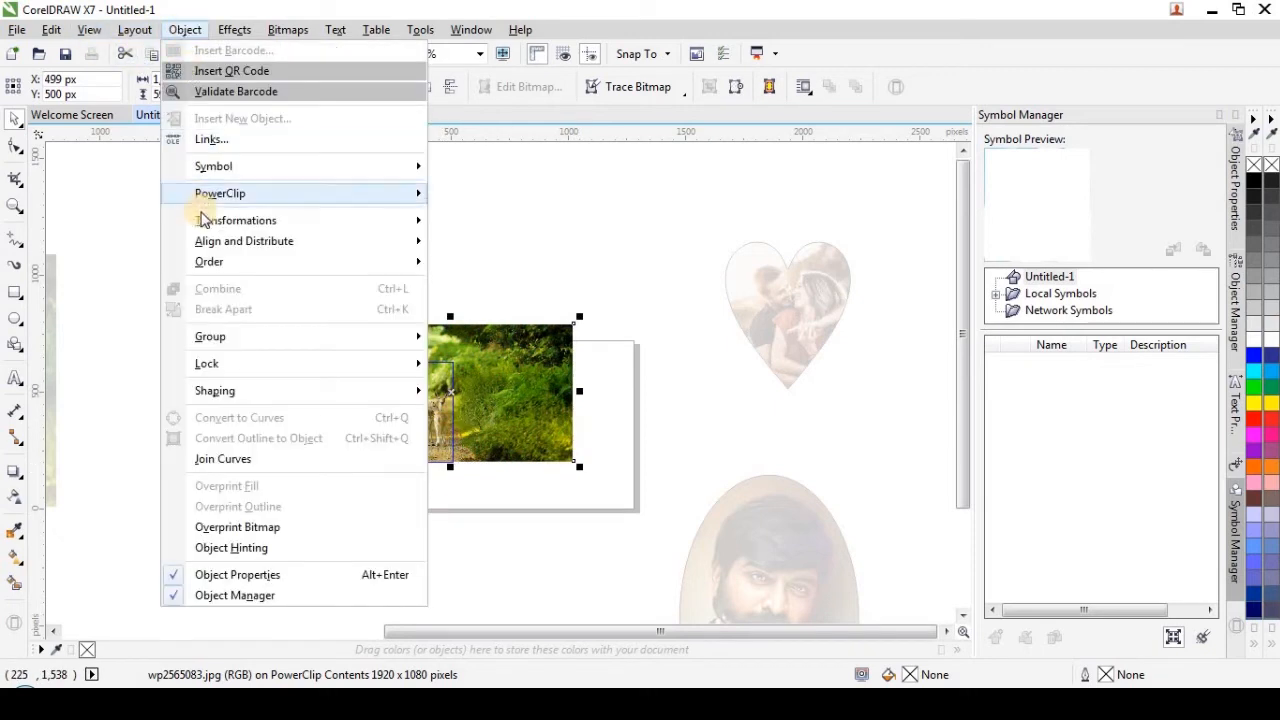
{"action": "mouse_move", "coordinate": [240, 192]}
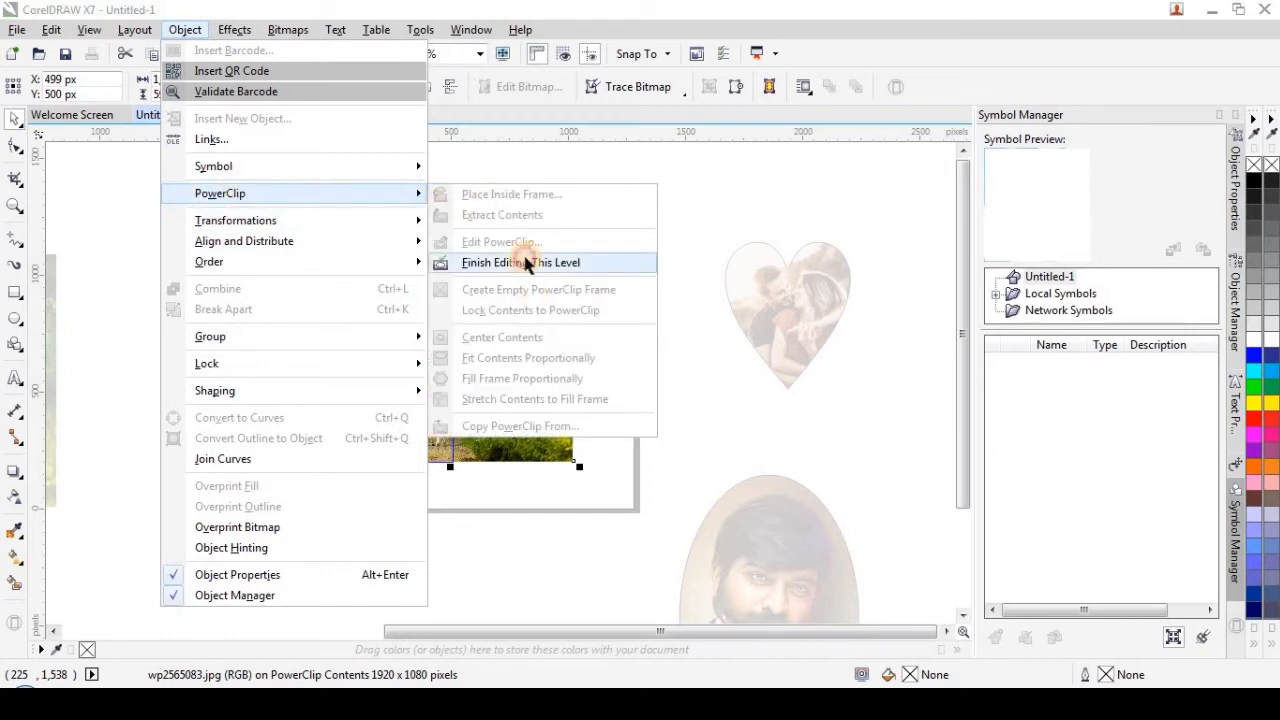
{"action": "left_click", "coordinate": [540, 262]}
{"action": "scroll", "coordinate": [392, 433], "scroll_direction": "up", "scroll_amount": 5}
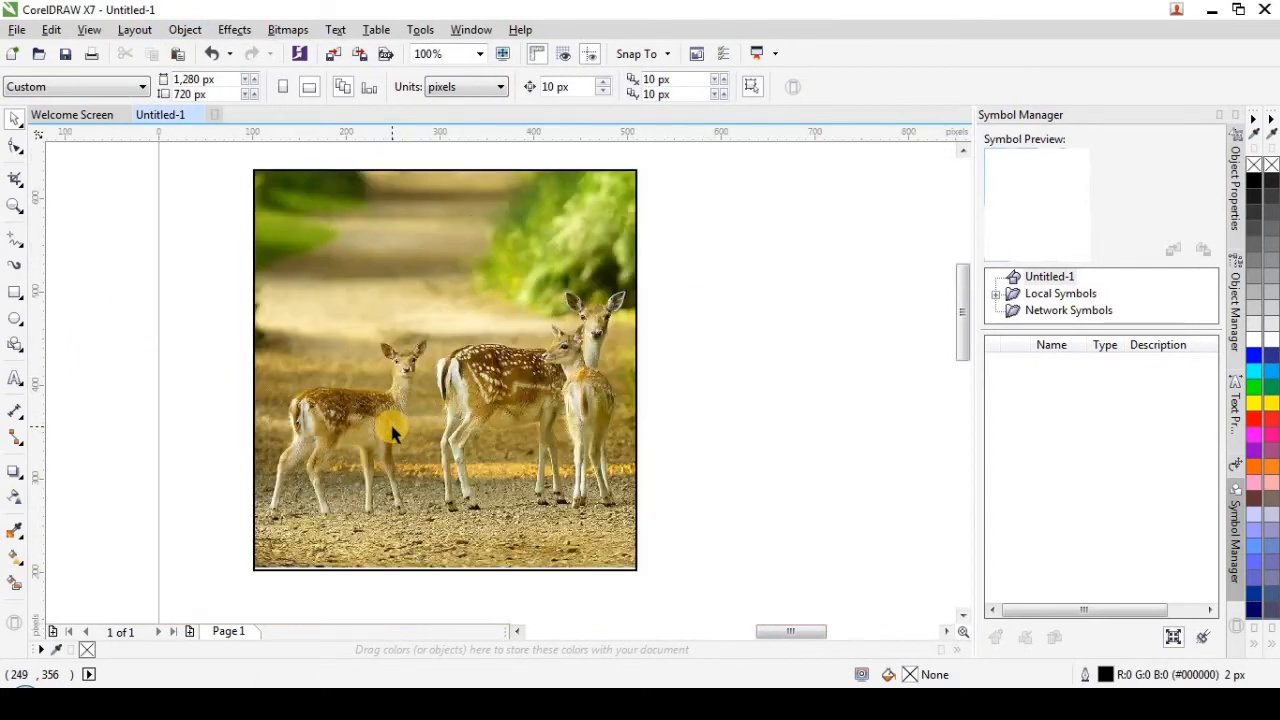
{"action": "scroll", "coordinate": [392, 433], "scroll_direction": "down", "scroll_amount": 6}
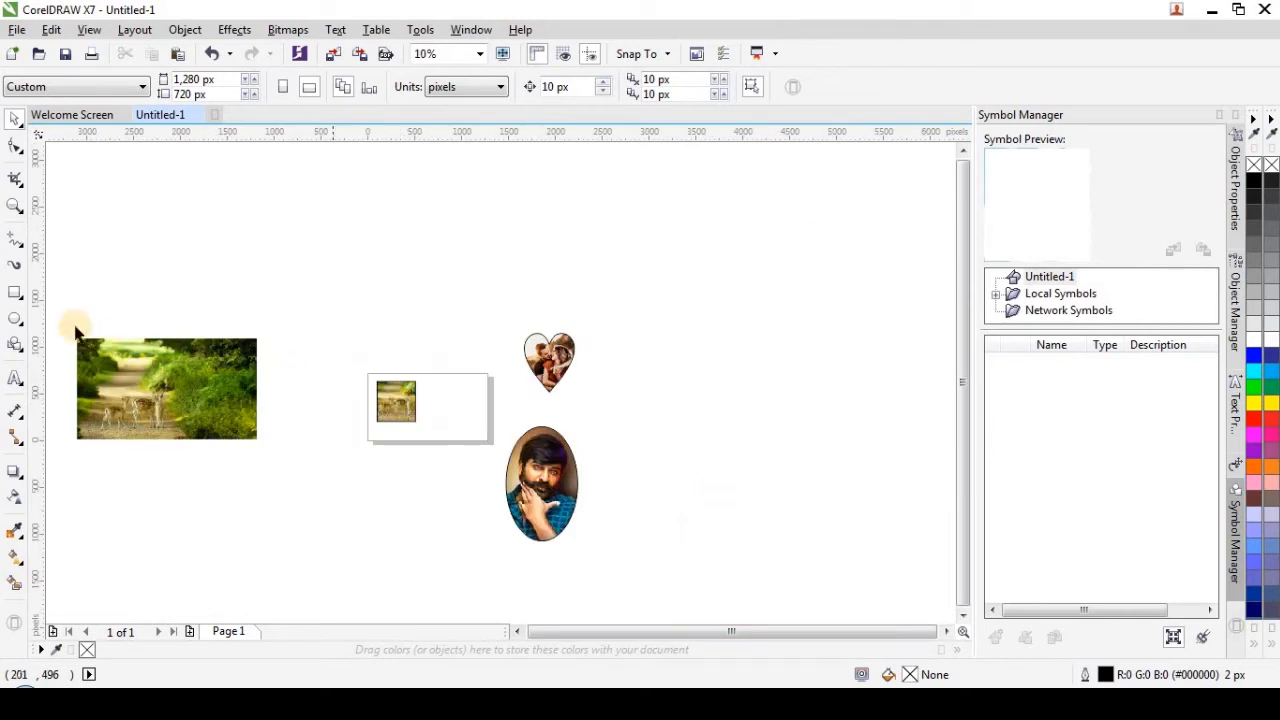
Move the photo-filled heart and the photo-filled ellipse side by side above the page
{"action": "left_click_drag", "start_coordinate": [543, 367], "coordinate": [493, 465]}
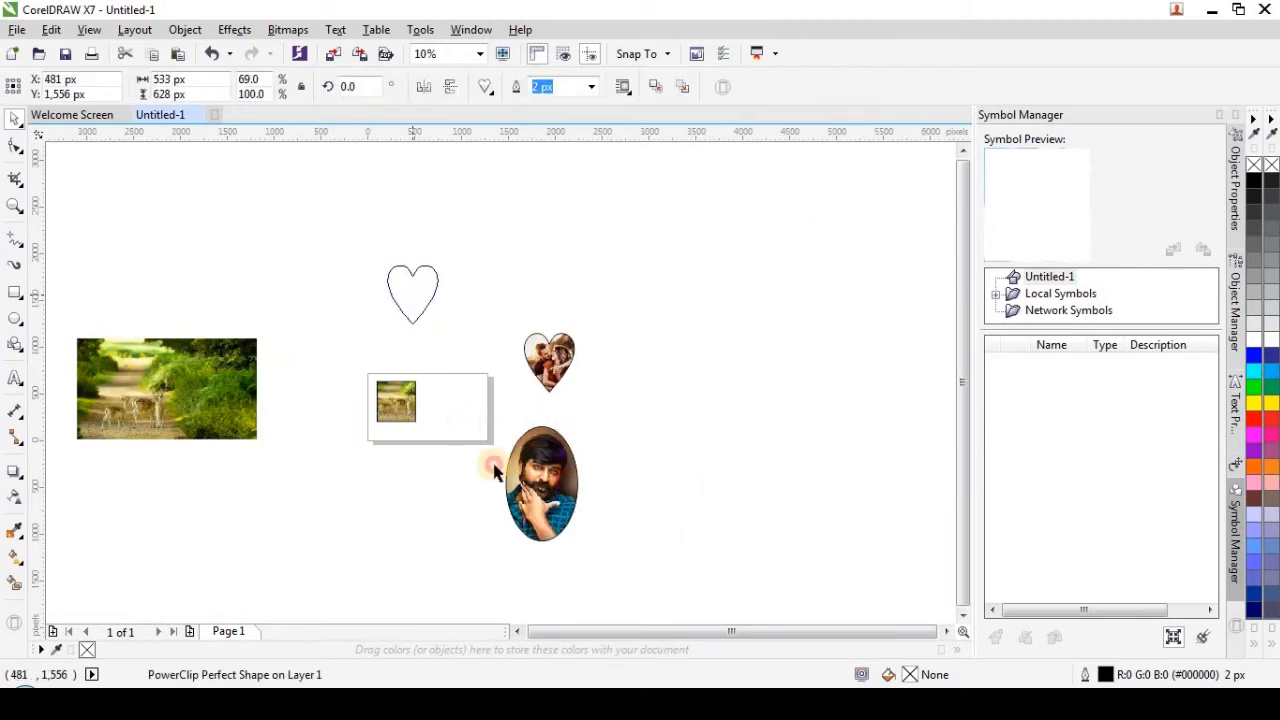
{"action": "left_click_drag", "start_coordinate": [534, 502], "coordinate": [487, 310]}
{"action": "scroll", "coordinate": [398, 416], "scroll_direction": "up", "scroll_amount": 2}
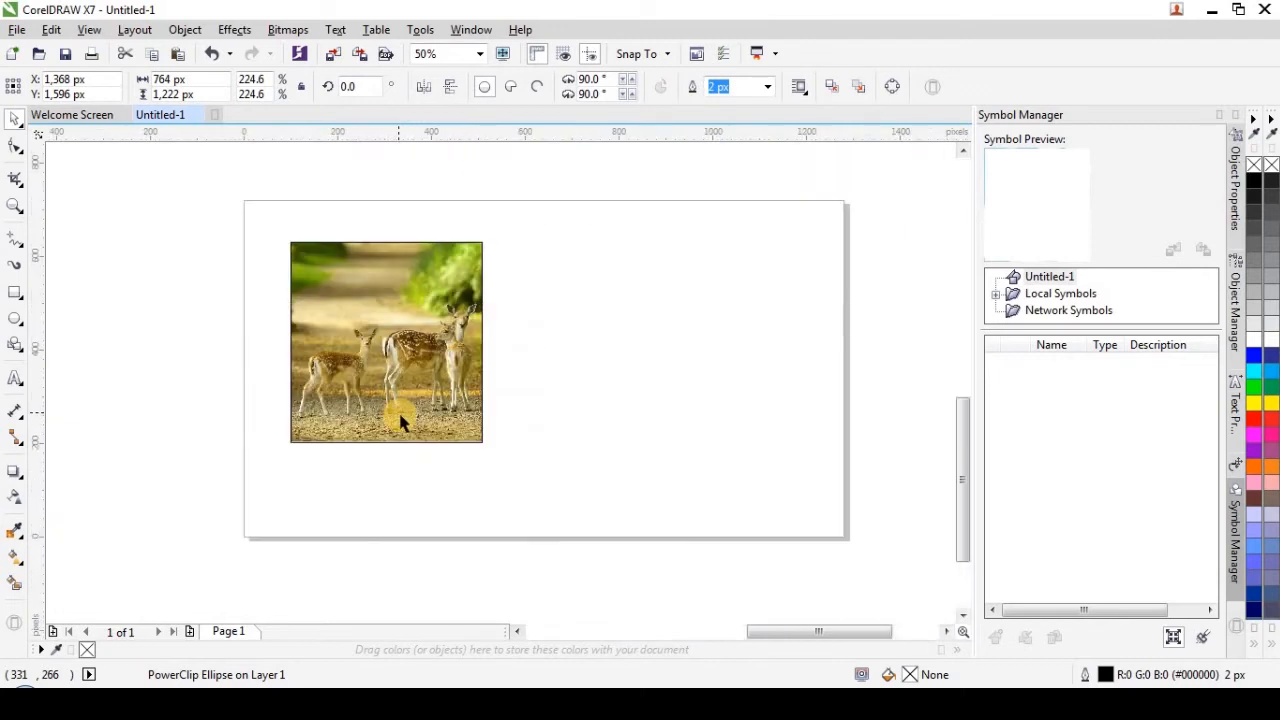
Add the artistic text "AN" on the page beside the framed deer picture
{"action": "scroll", "coordinate": [400, 421], "scroll_direction": "down", "scroll_amount": 1}
{"action": "left_click", "coordinate": [15, 383]}
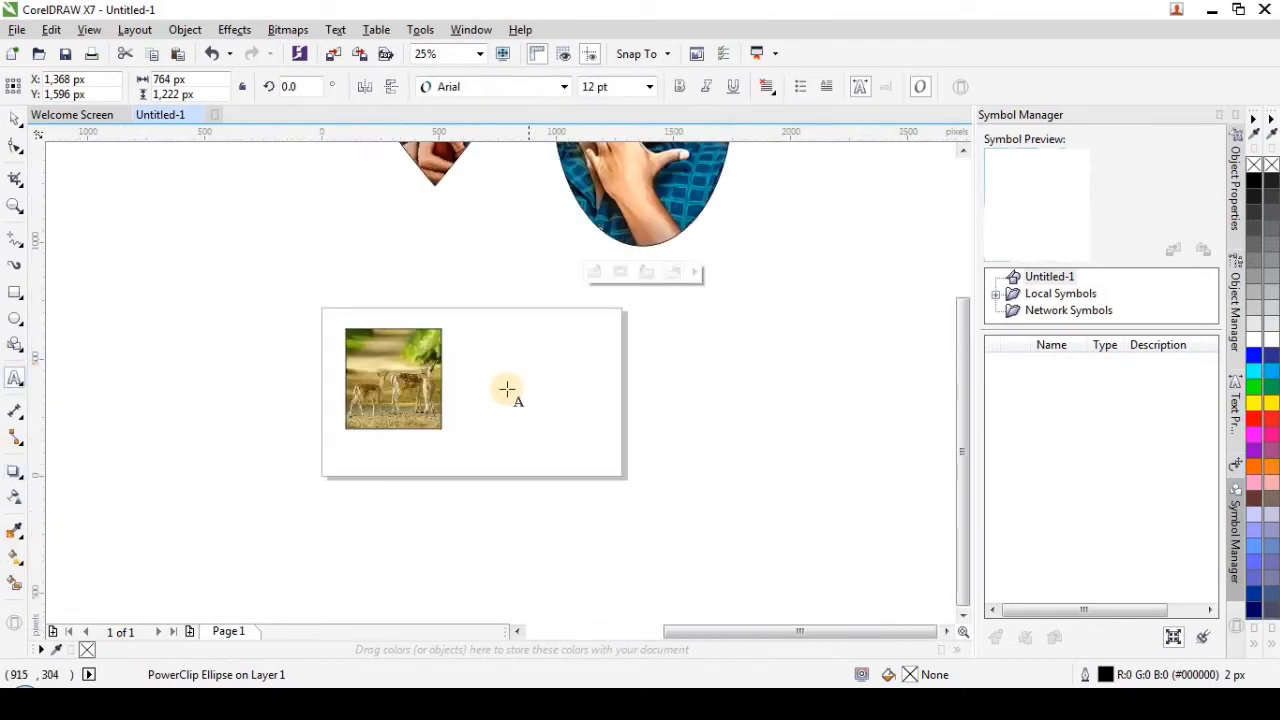
{"action": "left_click", "coordinate": [506, 383]}
{"action": "type", "text": "A"}
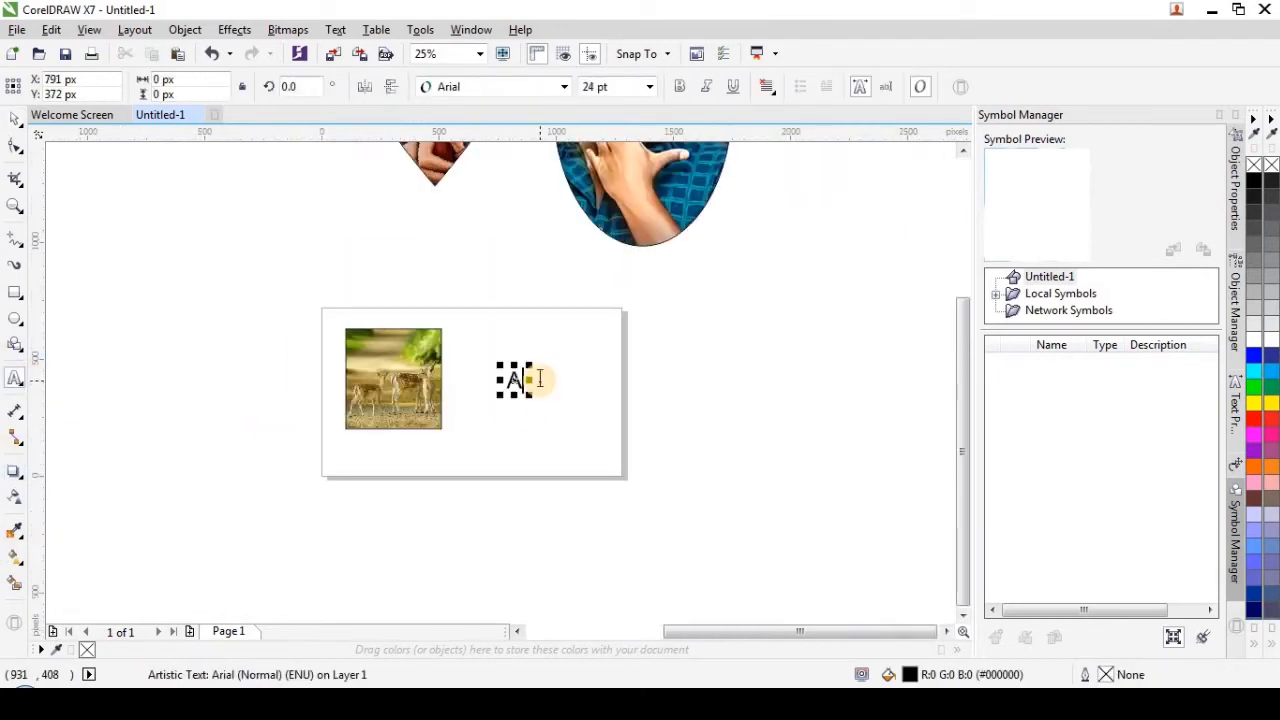
{"action": "type", "text": "N"}
Enlarge the "AN" text to roughly the page's height and position it right beside the deer picture
{"action": "left_click_drag", "start_coordinate": [534, 391], "coordinate": [751, 547]}
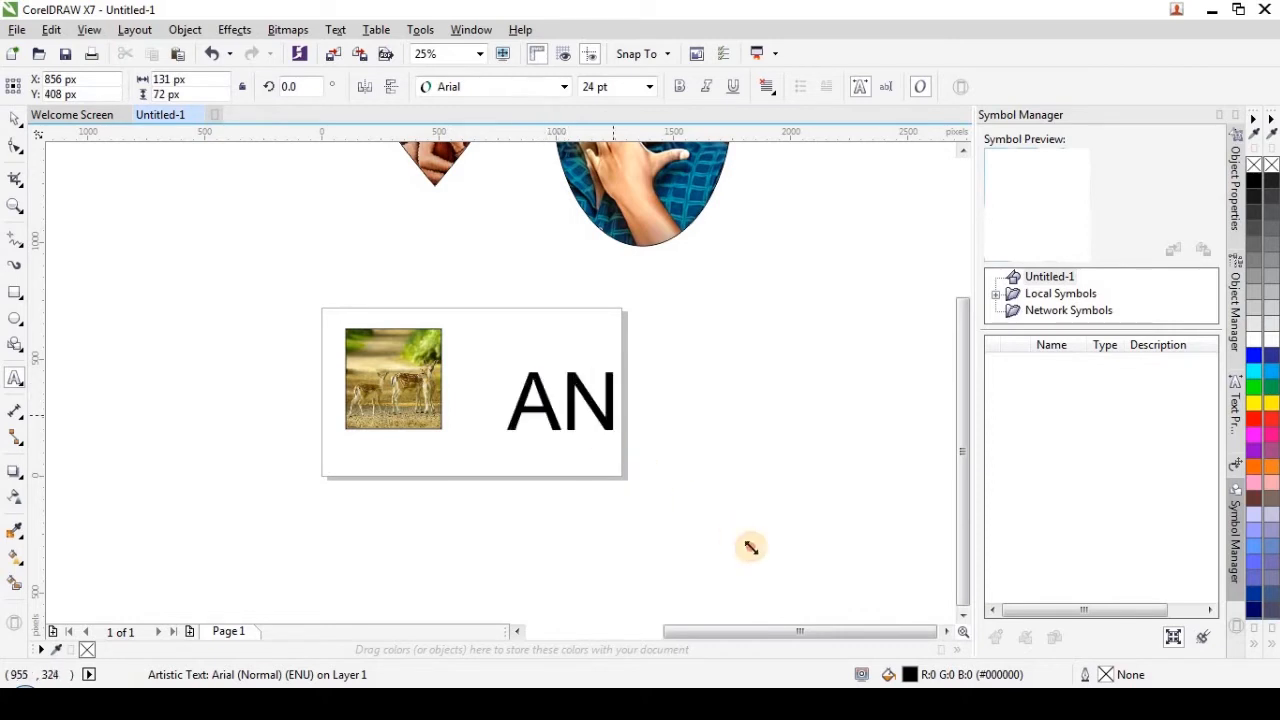
{"action": "left_click_drag", "start_coordinate": [600, 404], "coordinate": [555, 343]}
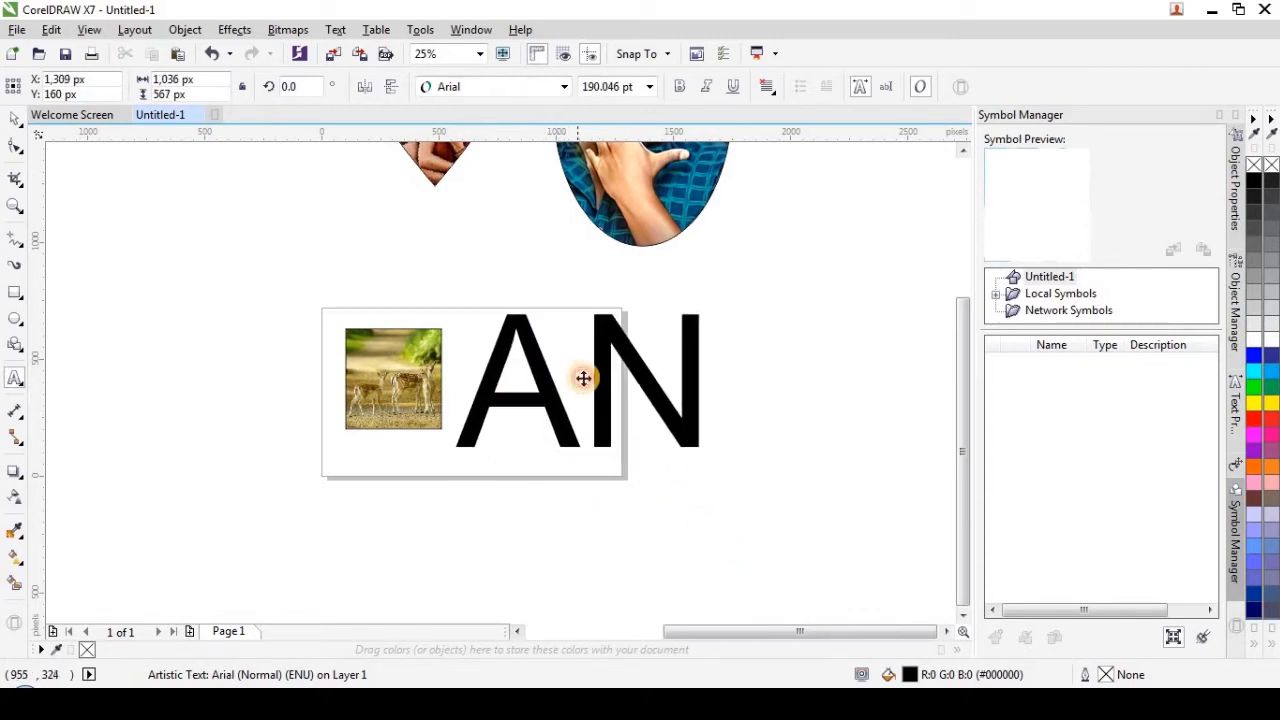
{"action": "left_click_drag", "start_coordinate": [708, 453], "coordinate": [760, 511]}
{"action": "left_click", "coordinate": [554, 594]}
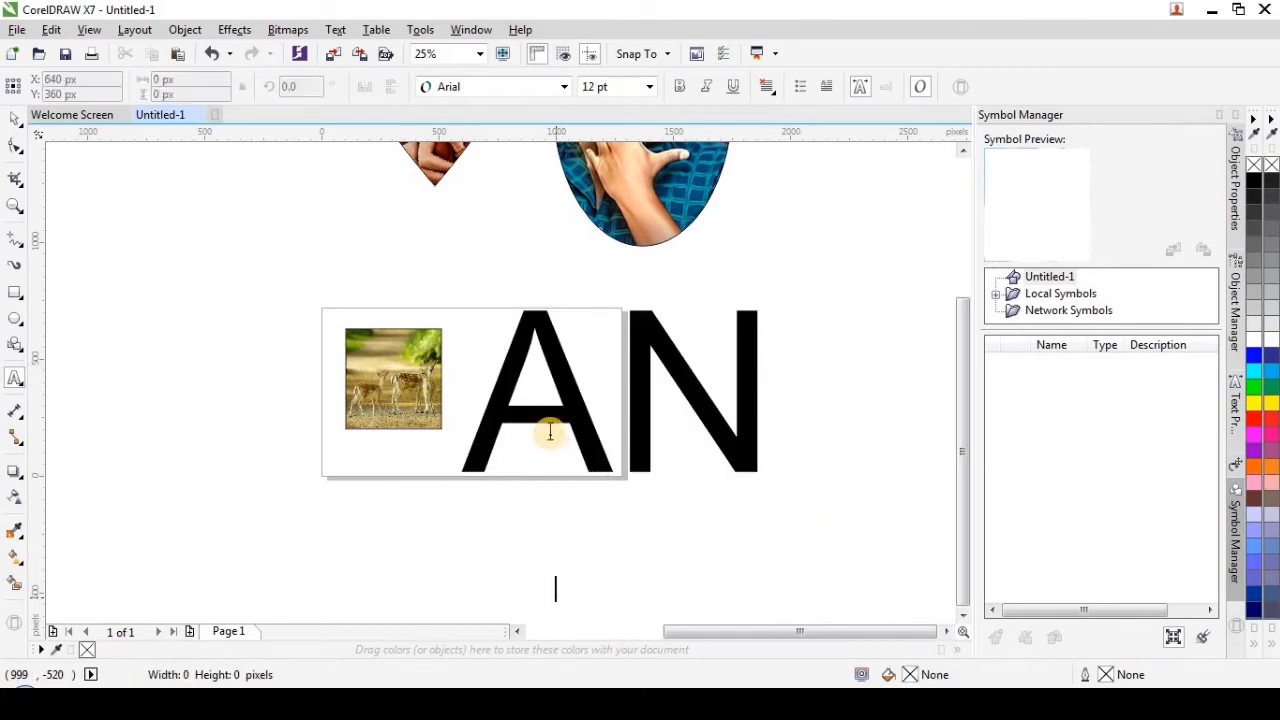
PowerClip the deer photo inside the large "AN" text using Place Inside Frame
{"action": "scroll", "coordinate": [400, 422], "scroll_direction": "down", "scroll_amount": 2}
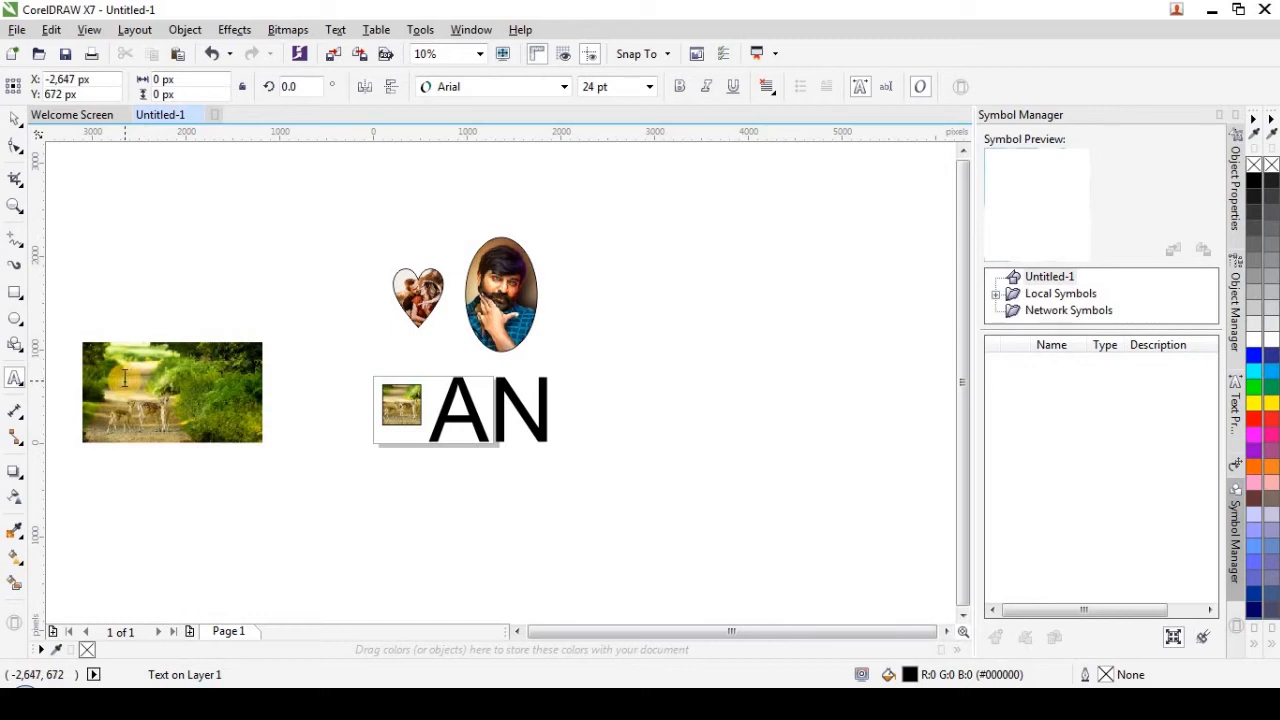
{"action": "left_click", "coordinate": [15, 121]}
{"action": "left_click", "coordinate": [146, 354]}
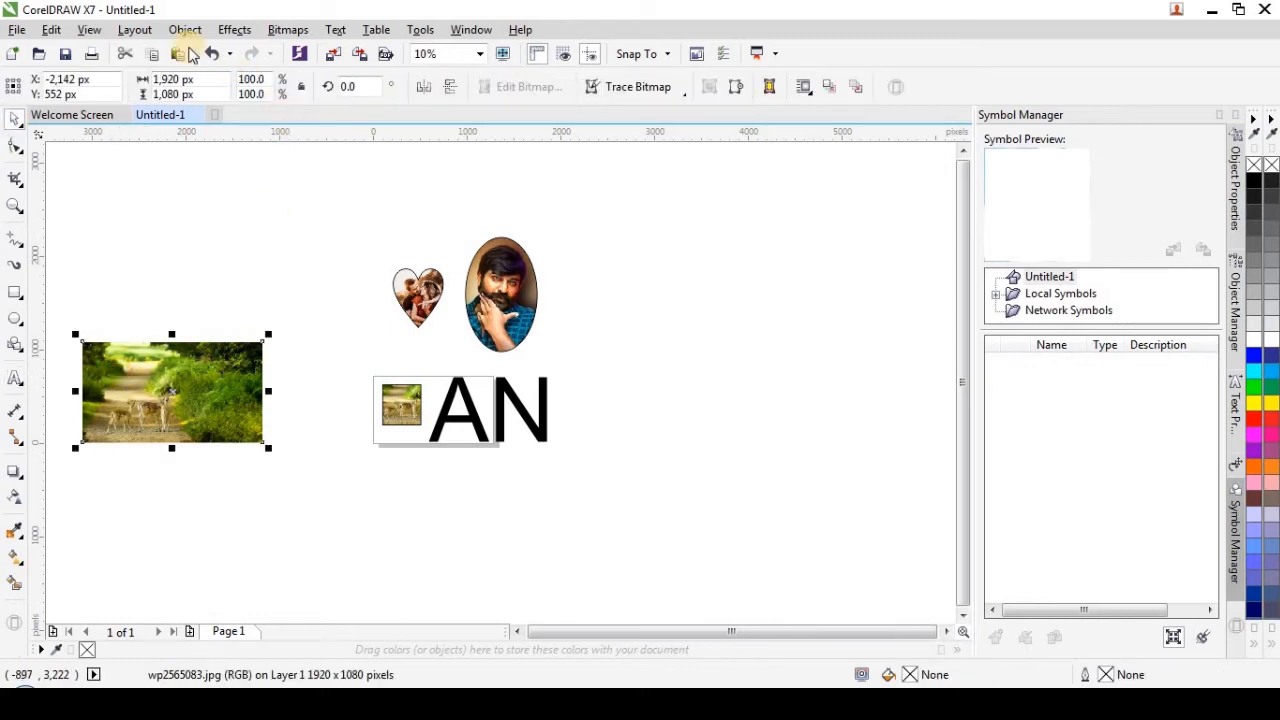
{"action": "left_click", "coordinate": [185, 30]}
{"action": "mouse_move", "coordinate": [354, 196]}
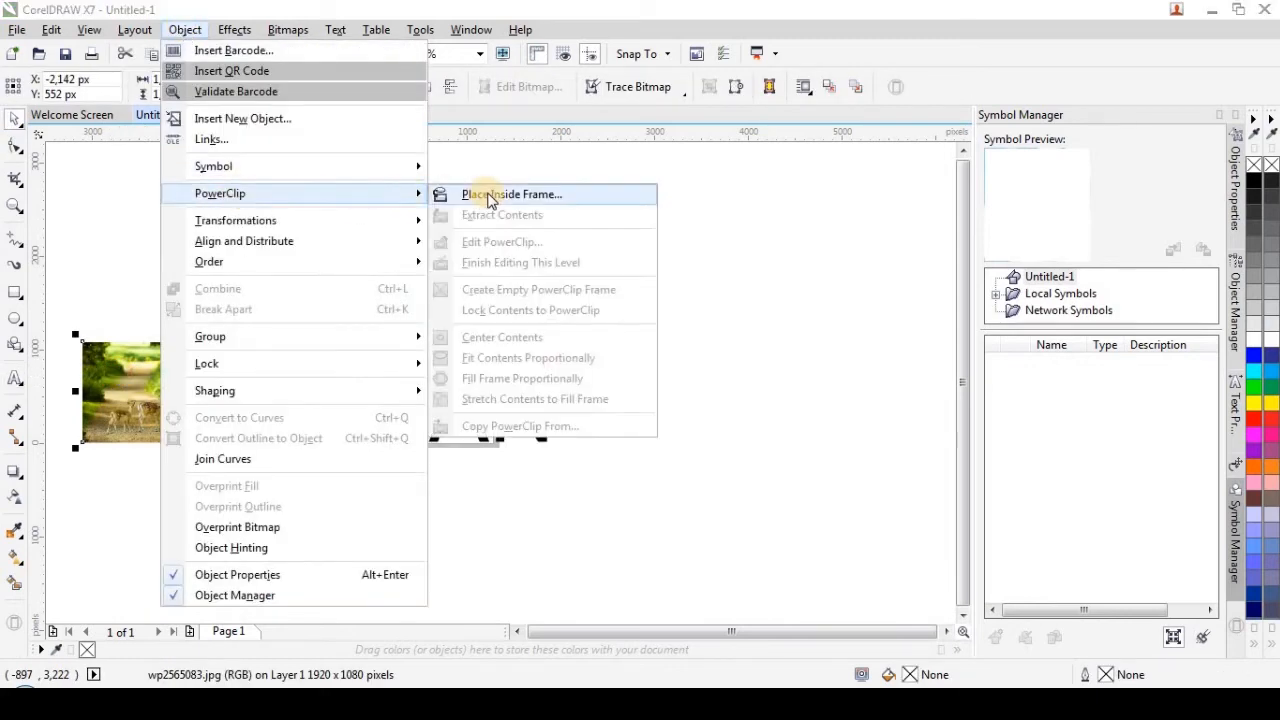
{"action": "left_click", "coordinate": [449, 194]}
{"action": "left_click", "coordinate": [443, 418]}
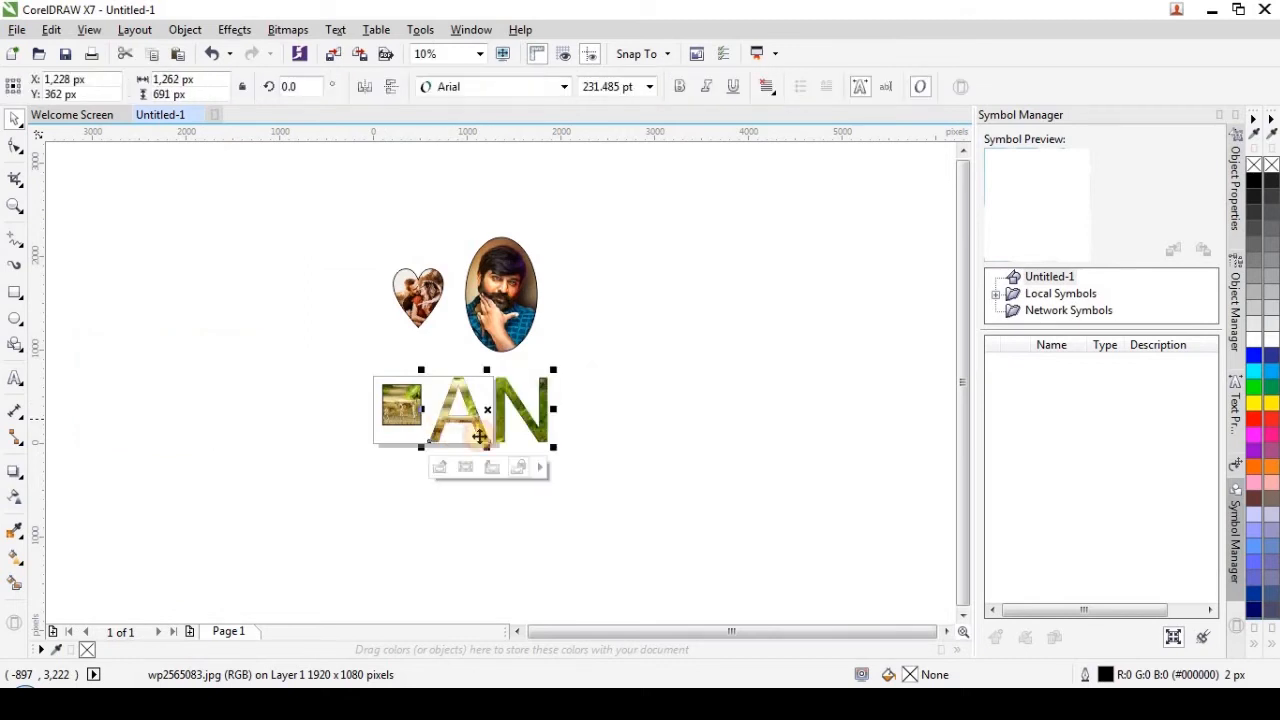
Examine up close how the deer photo fills the "AN" letters
{"action": "scroll", "coordinate": [455, 410], "scroll_direction": "up", "scroll_amount": 3}
{"action": "scroll", "coordinate": [419, 395], "scroll_direction": "up", "scroll_amount": 2}
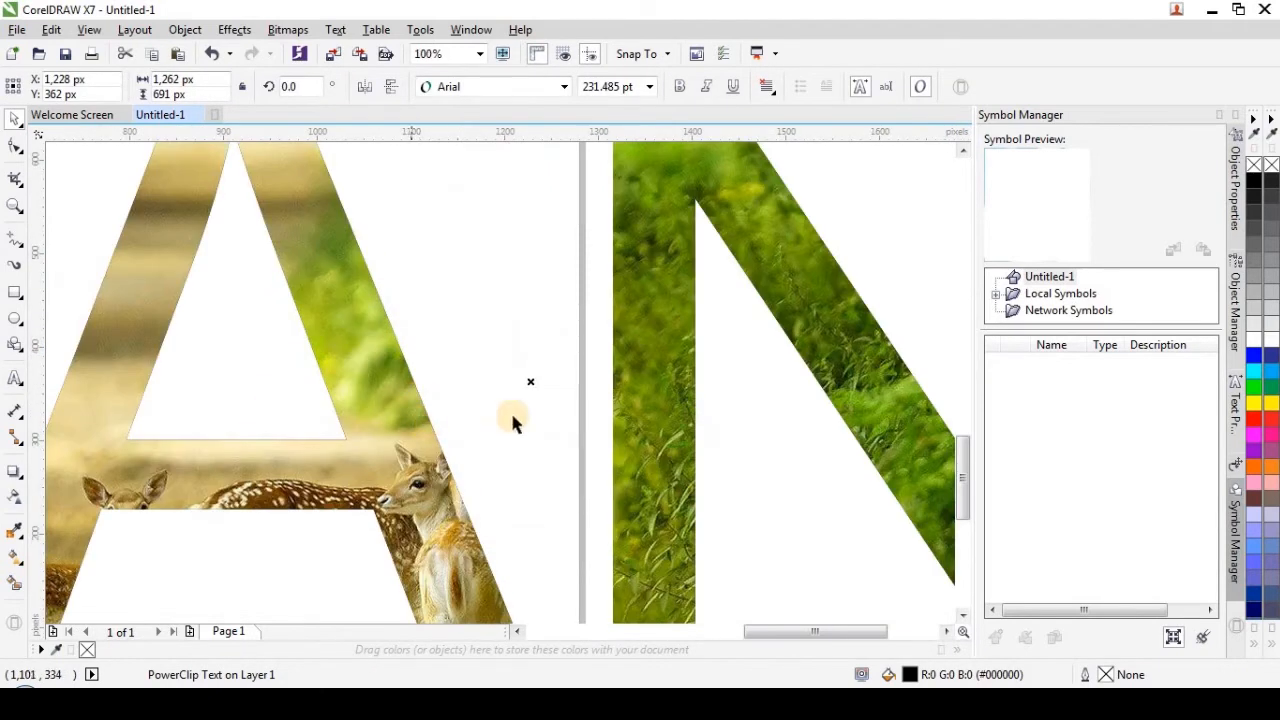
{"action": "left_click_drag", "start_coordinate": [543, 380], "coordinate": [606, 358]}
{"action": "scroll", "coordinate": [474, 420], "scroll_direction": "down", "scroll_amount": 2}
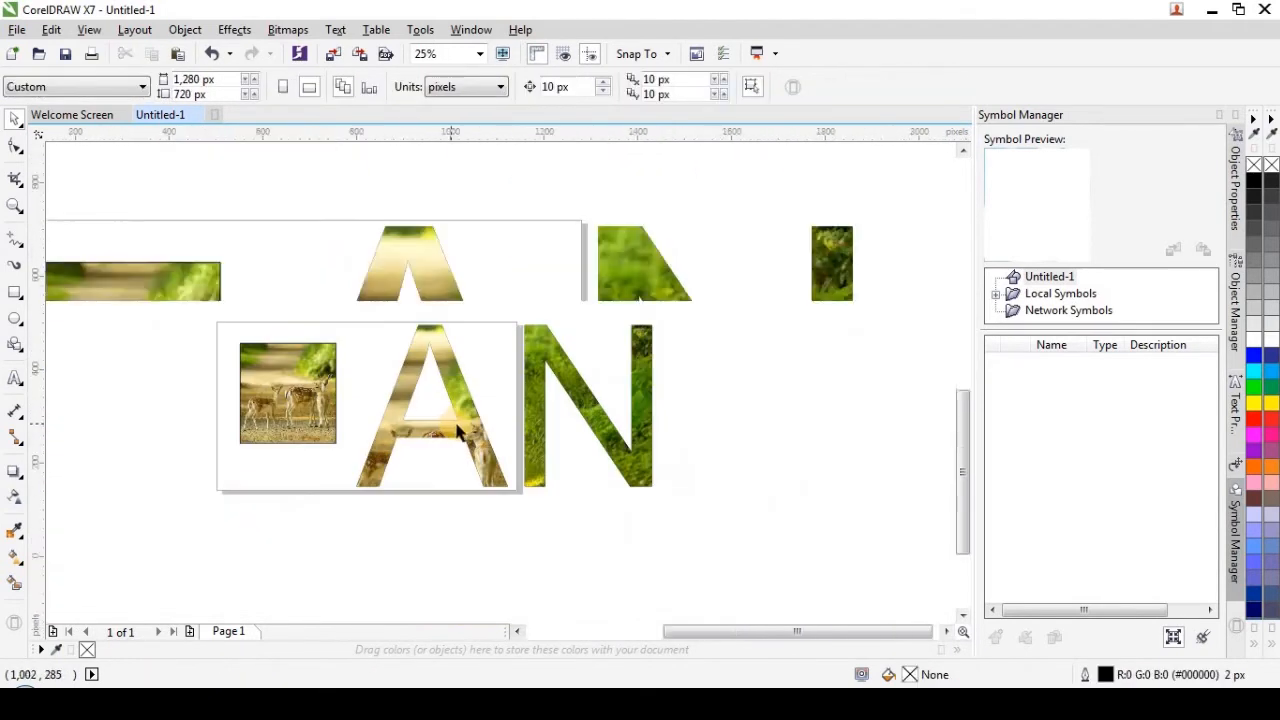
{"action": "left_click", "coordinate": [463, 420]}
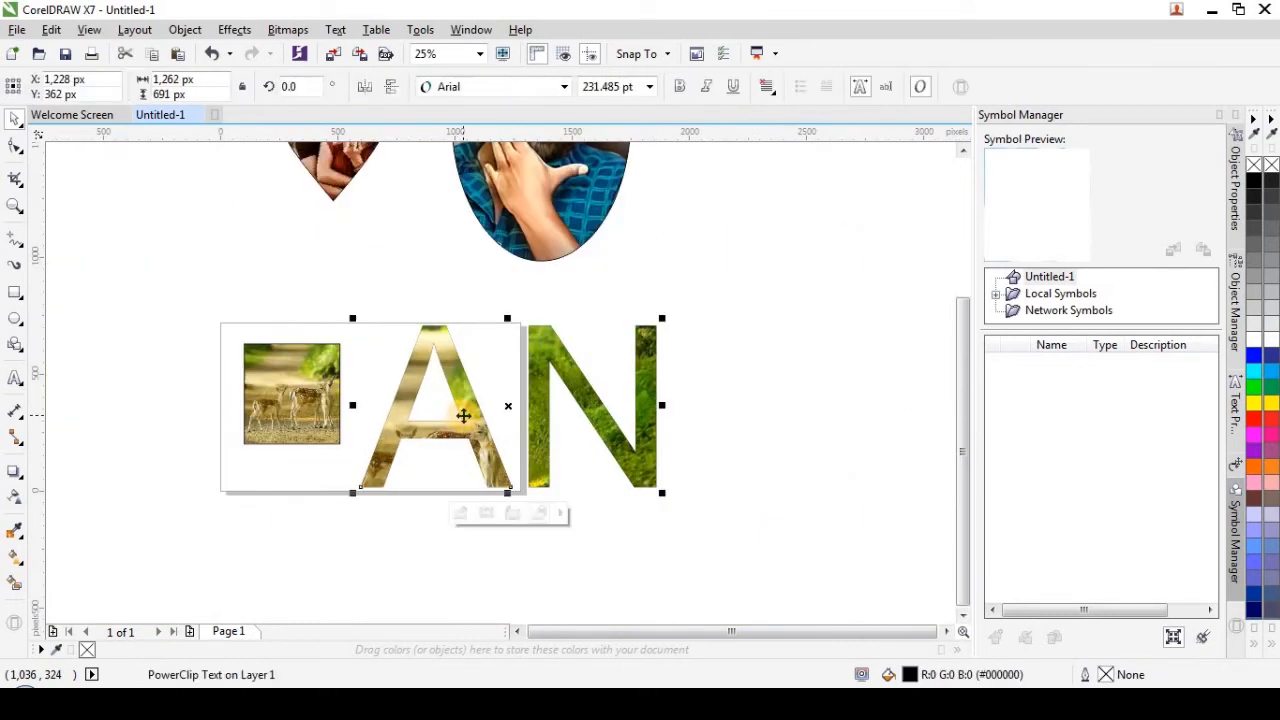
{"action": "scroll", "coordinate": [463, 412], "scroll_direction": "up", "scroll_amount": 1}
{"action": "scroll", "coordinate": [459, 408], "scroll_direction": "down", "scroll_amount": 1}
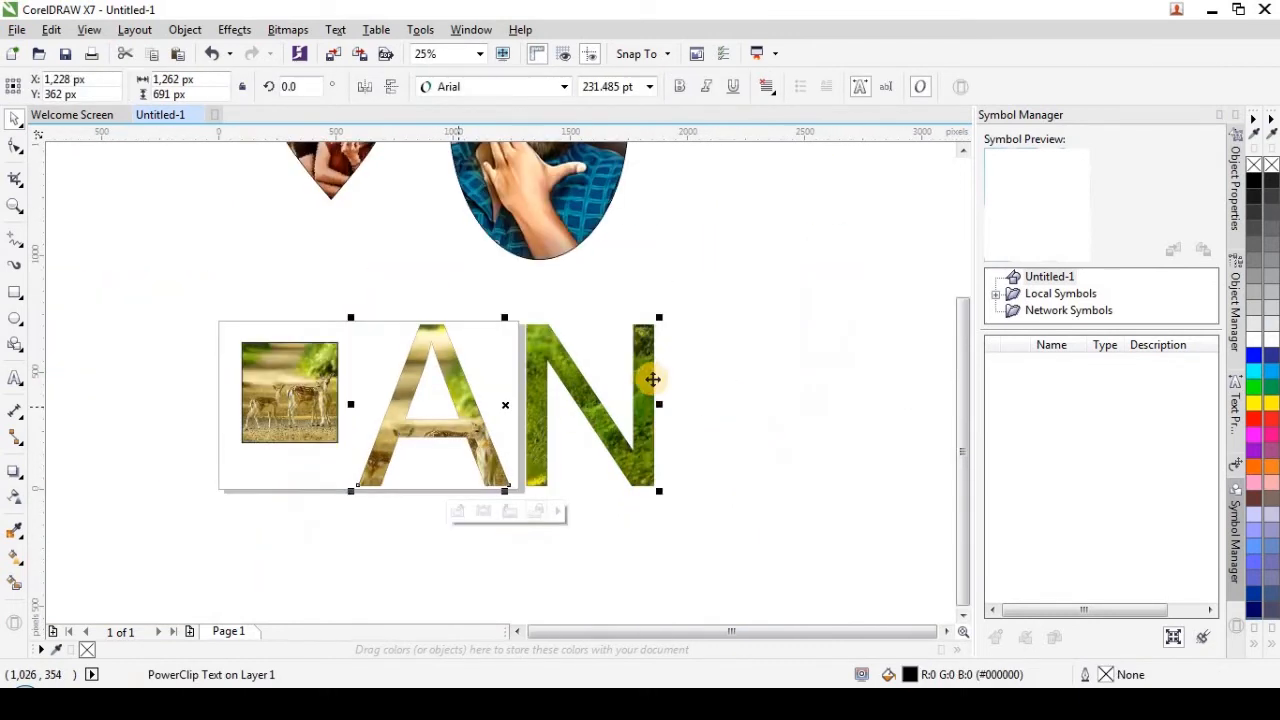
{"action": "left_click", "coordinate": [706, 348]}
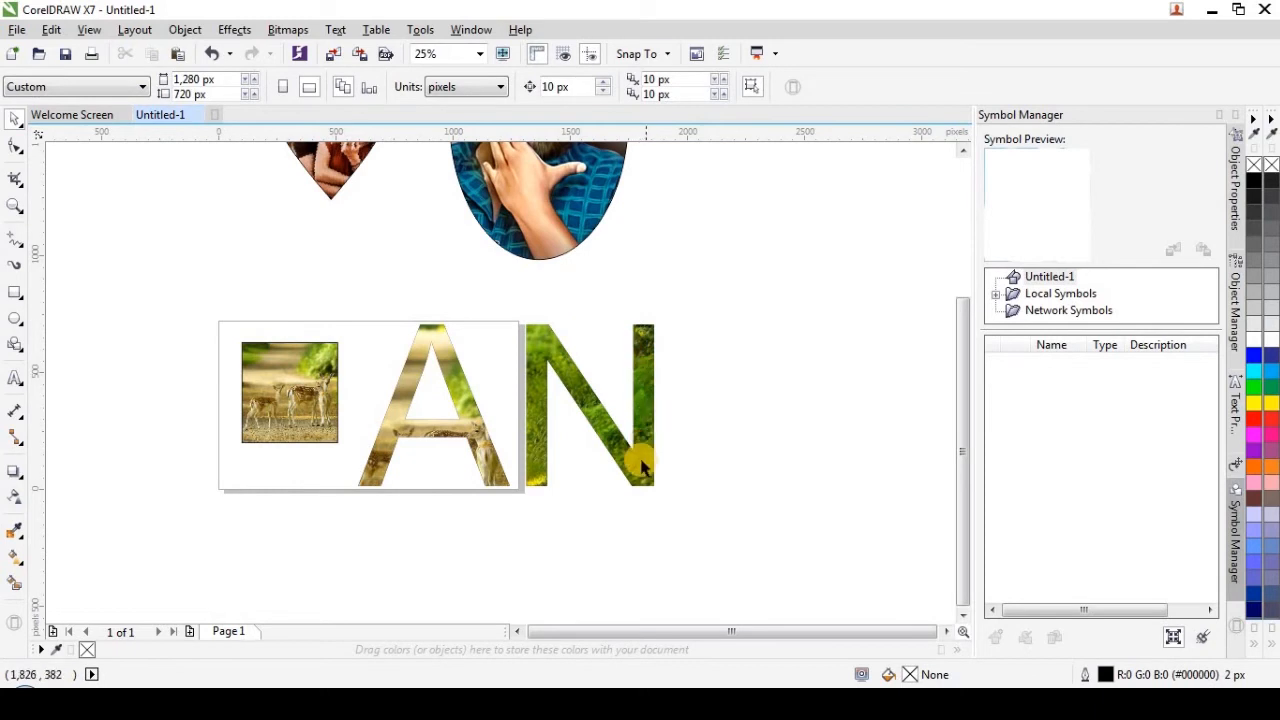
{"action": "scroll", "coordinate": [424, 437], "scroll_direction": "up", "scroll_amount": 1}
Edit the "AN" text's PowerClip contents and move the deer photo up to about X 1,230 px, Y 463 px
{"action": "left_click", "coordinate": [411, 418]}
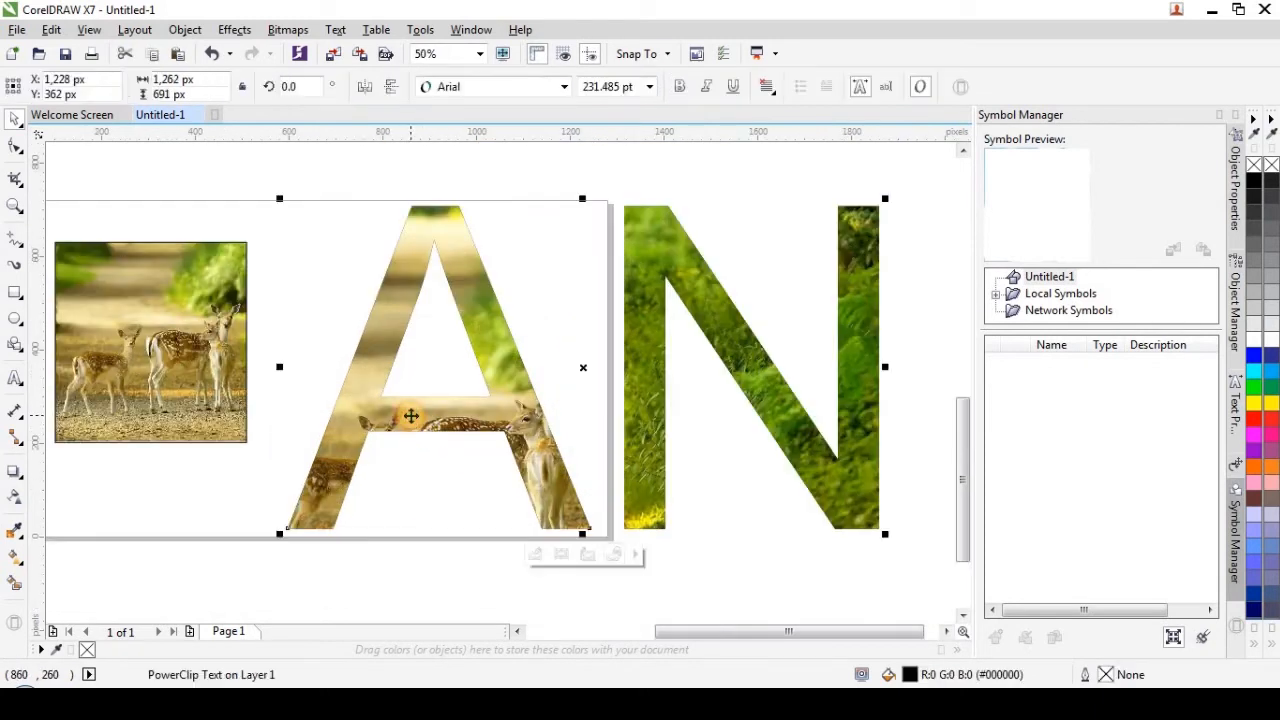
{"action": "left_click", "coordinate": [185, 29]}
{"action": "mouse_move", "coordinate": [366, 196]}
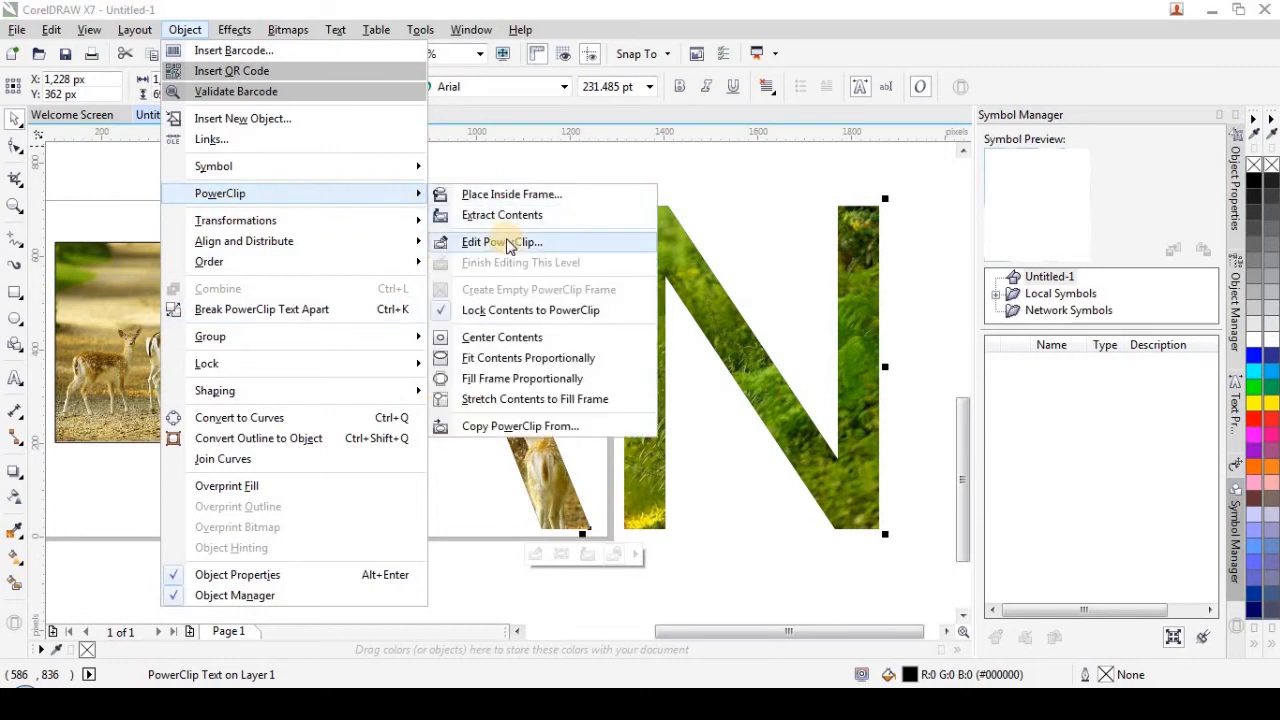
{"action": "left_click", "coordinate": [509, 246]}
{"action": "left_click", "coordinate": [526, 410]}
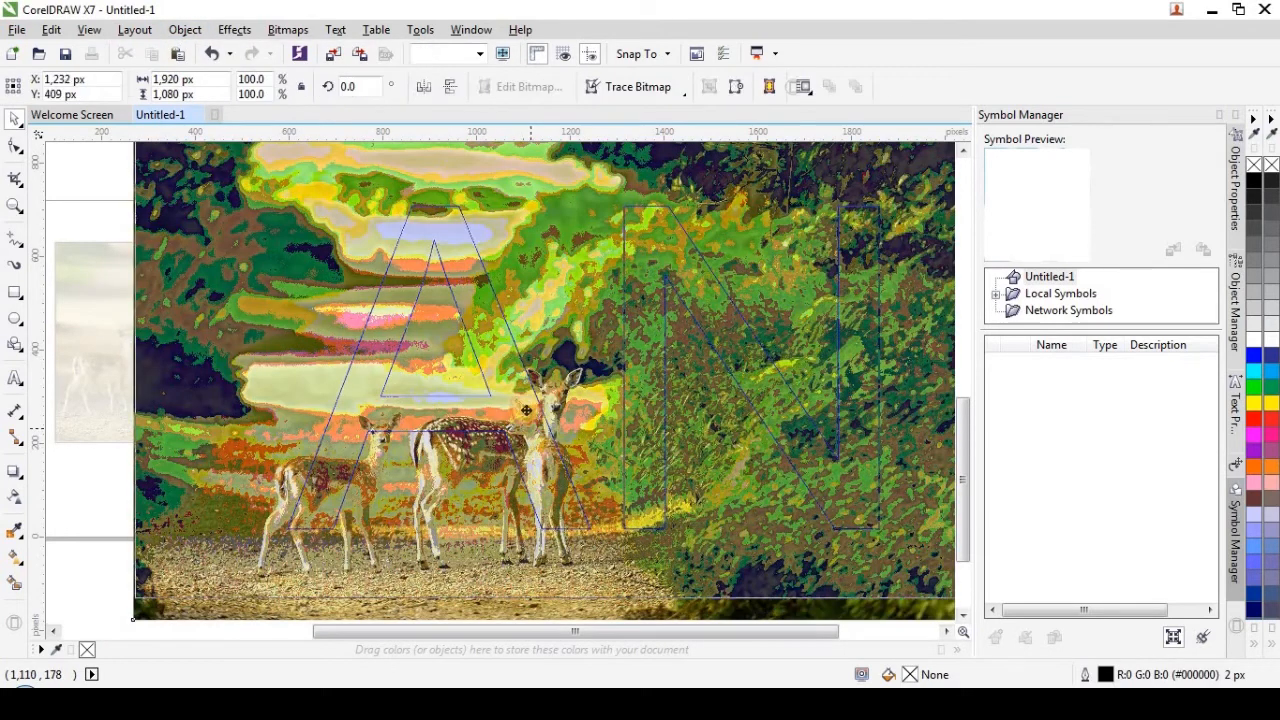
{"action": "left_click_drag", "start_coordinate": [526, 410], "coordinate": [540, 429]}
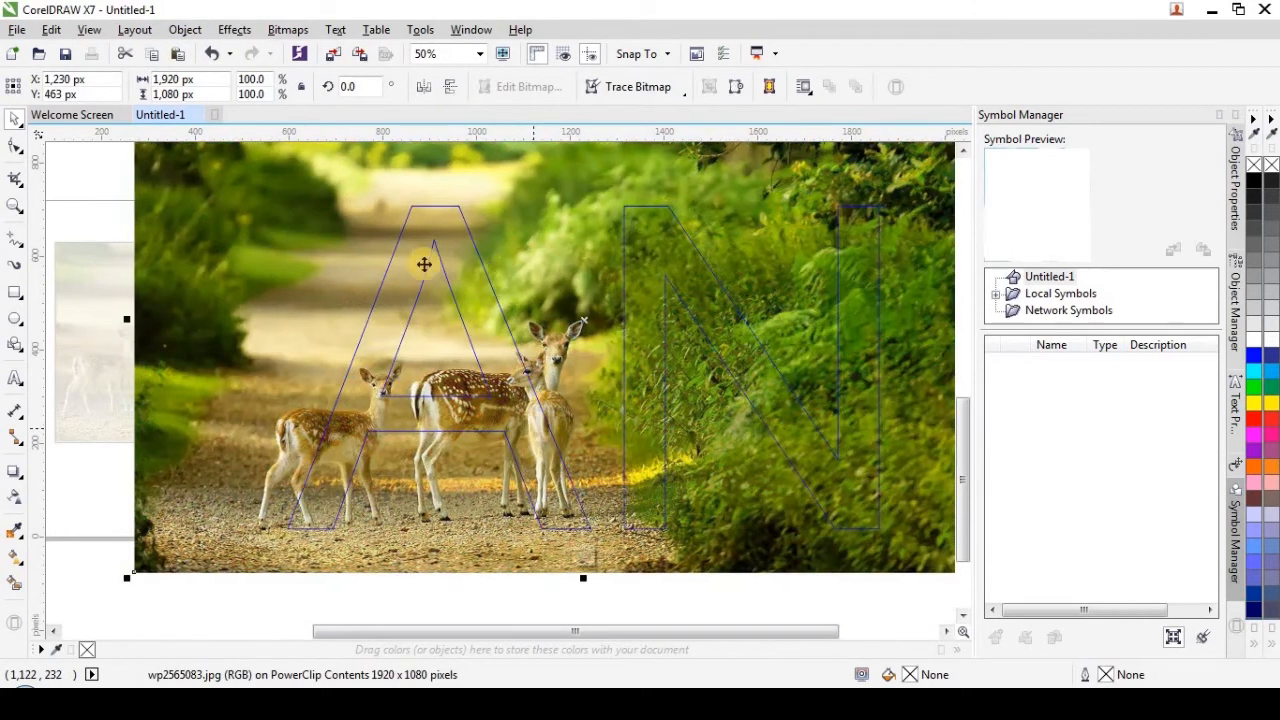
Finish editing the "AN" text's PowerClip level and deselect the text
{"action": "left_click", "coordinate": [185, 29]}
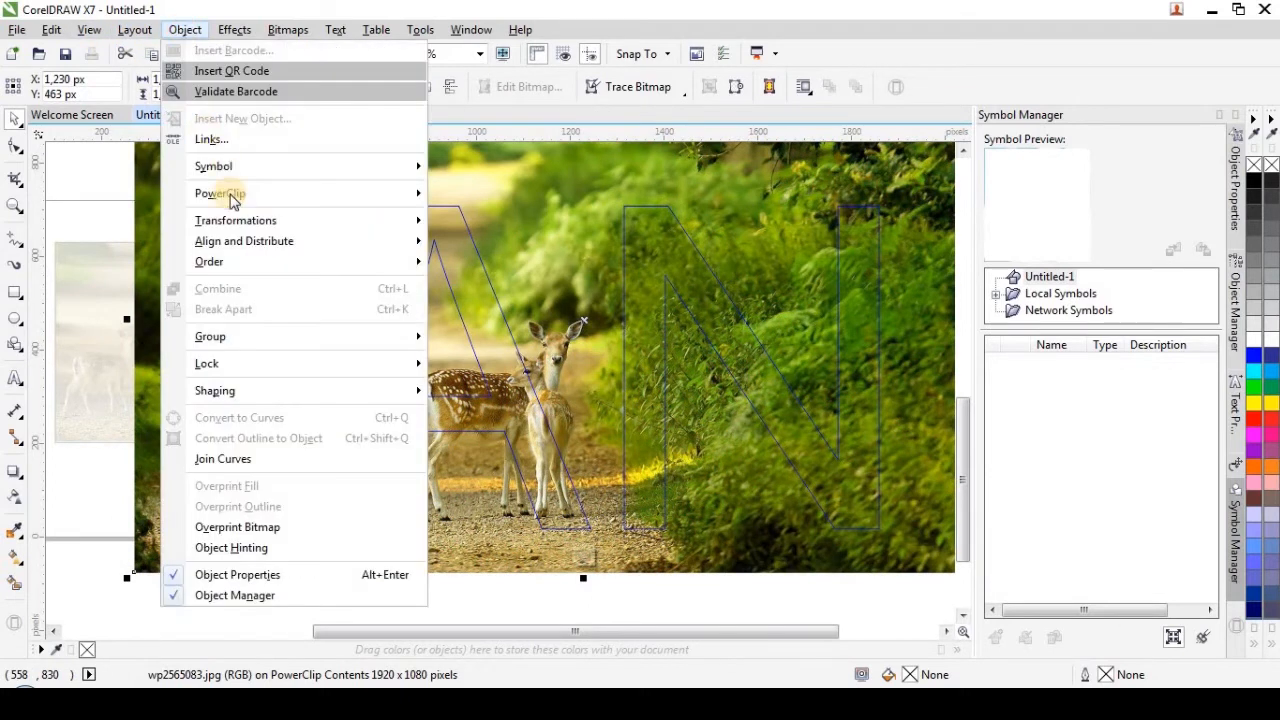
{"action": "mouse_move", "coordinate": [345, 202]}
{"action": "left_click", "coordinate": [495, 262]}
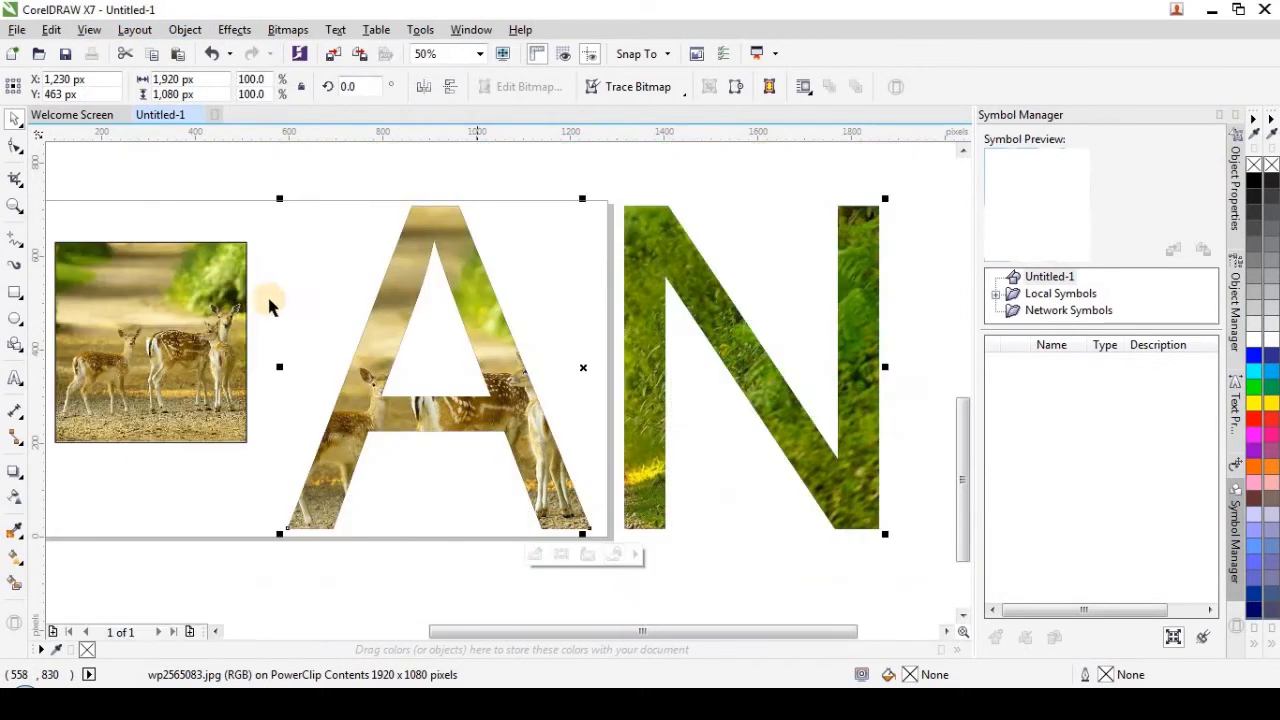
{"action": "left_click", "coordinate": [573, 232]}
Review the photo-filled heart and ellipse together with the "AN" text at overview and close range
{"action": "scroll", "coordinate": [545, 230], "scroll_direction": "down", "scroll_amount": 3}
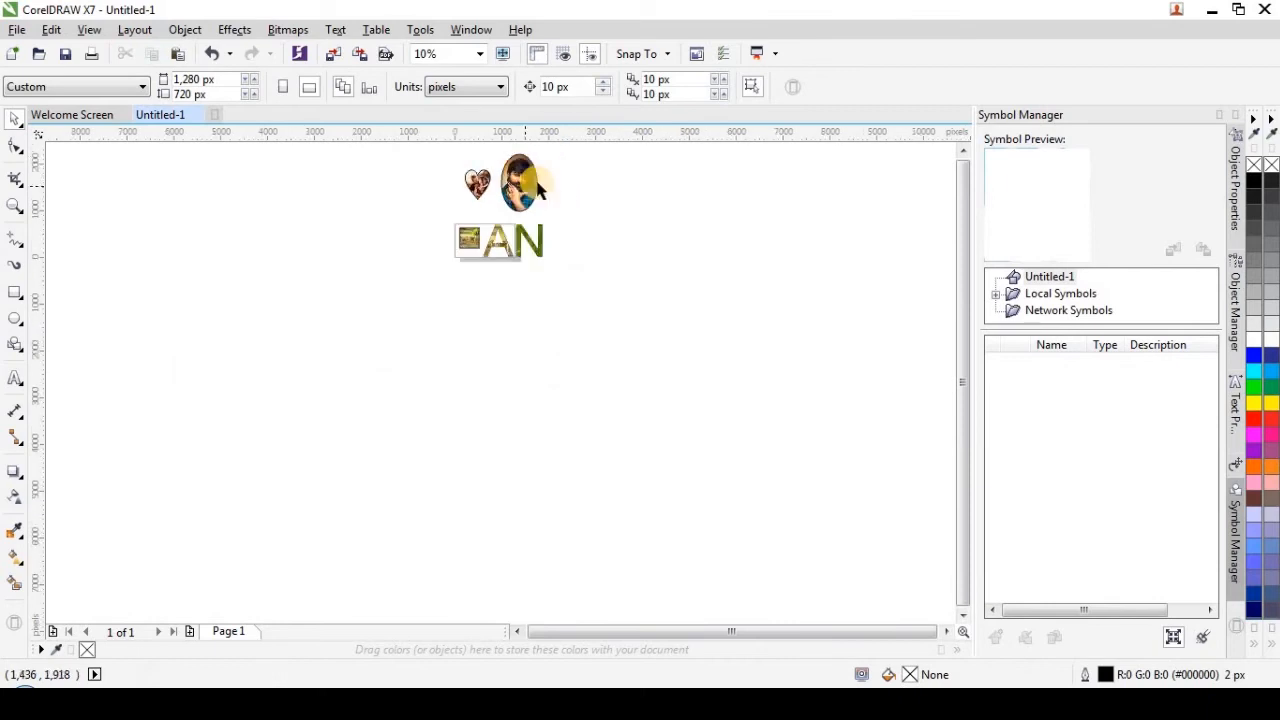
{"action": "scroll", "coordinate": [556, 240], "scroll_direction": "down", "scroll_amount": 2}
{"action": "scroll", "coordinate": [554, 250], "scroll_direction": "up", "scroll_amount": 5}
{"action": "scroll", "coordinate": [553, 250], "scroll_direction": "down", "scroll_amount": 3}
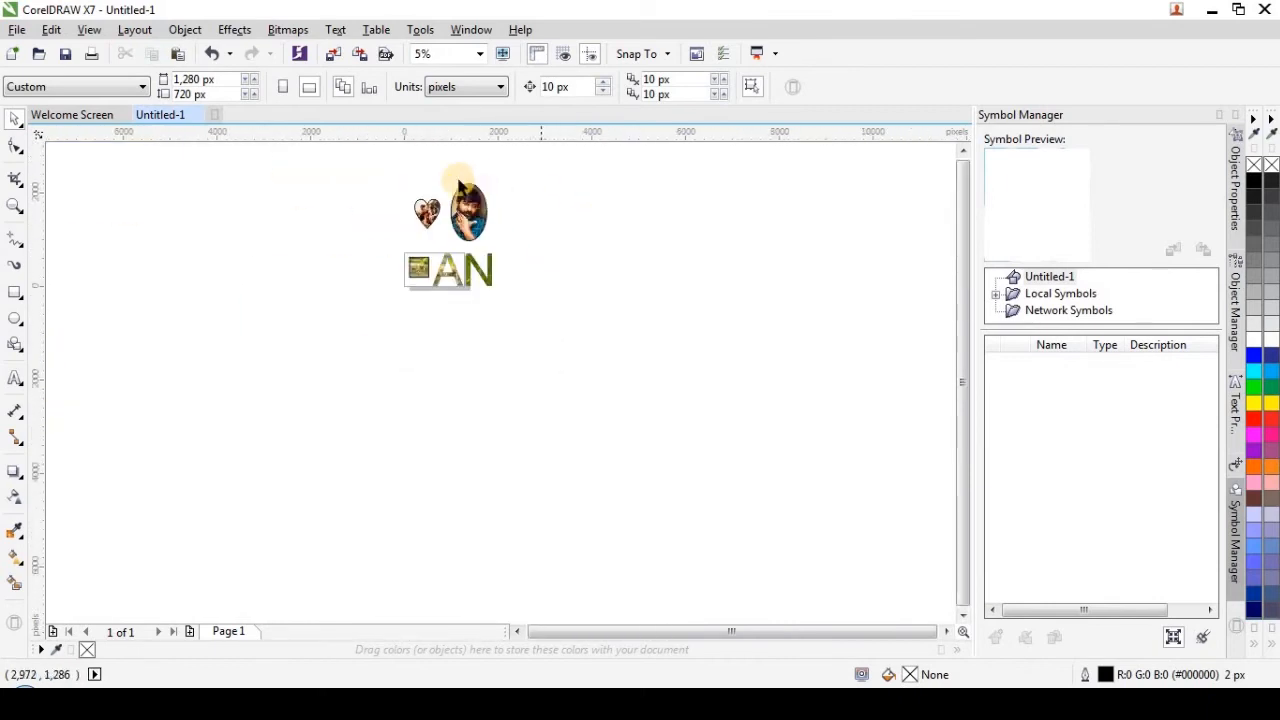
{"action": "scroll", "coordinate": [455, 172], "scroll_direction": "up", "scroll_amount": 3}
{"action": "scroll", "coordinate": [460, 290], "scroll_direction": "down", "scroll_amount": 1}
{"action": "scroll", "coordinate": [409, 317], "scroll_direction": "up", "scroll_amount": 1}
{"action": "scroll", "coordinate": [193, 426], "scroll_direction": "down", "scroll_amount": 1}
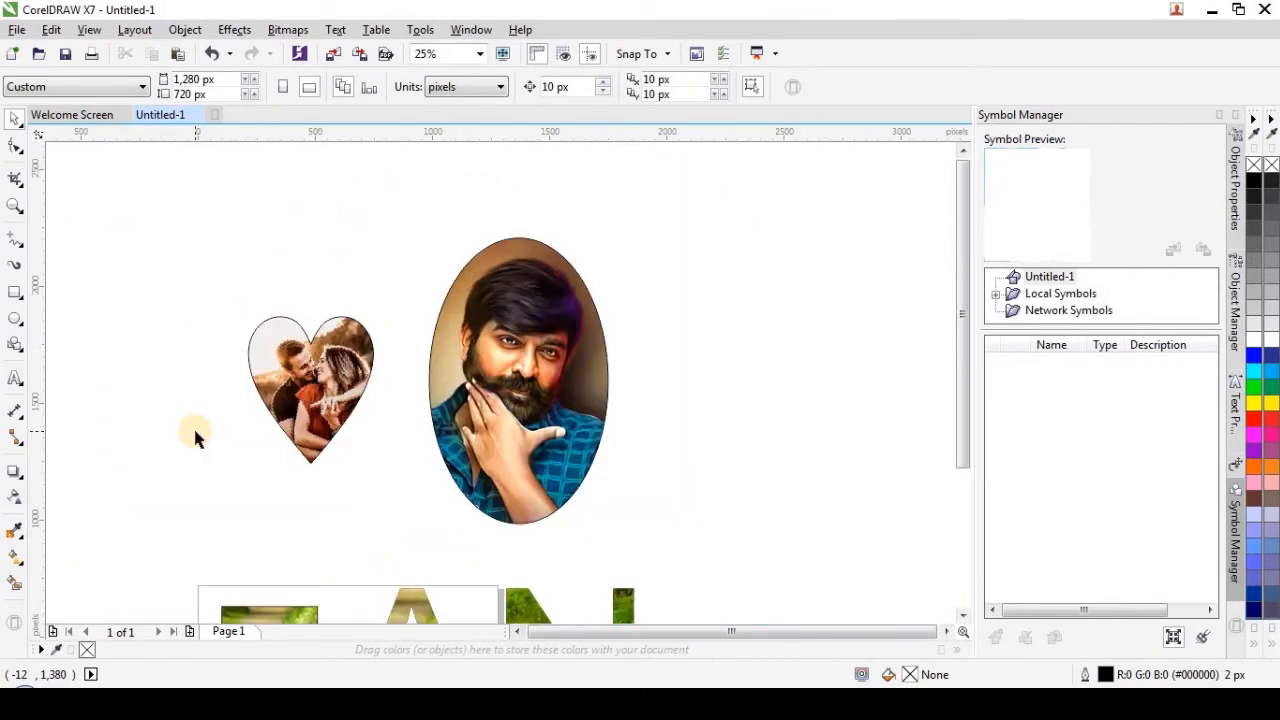
{"action": "scroll", "coordinate": [193, 426], "scroll_direction": "up", "scroll_amount": 1}
{"action": "scroll", "coordinate": [193, 426], "scroll_direction": "down", "scroll_amount": 1}
{"action": "left_click", "coordinate": [312, 377]}
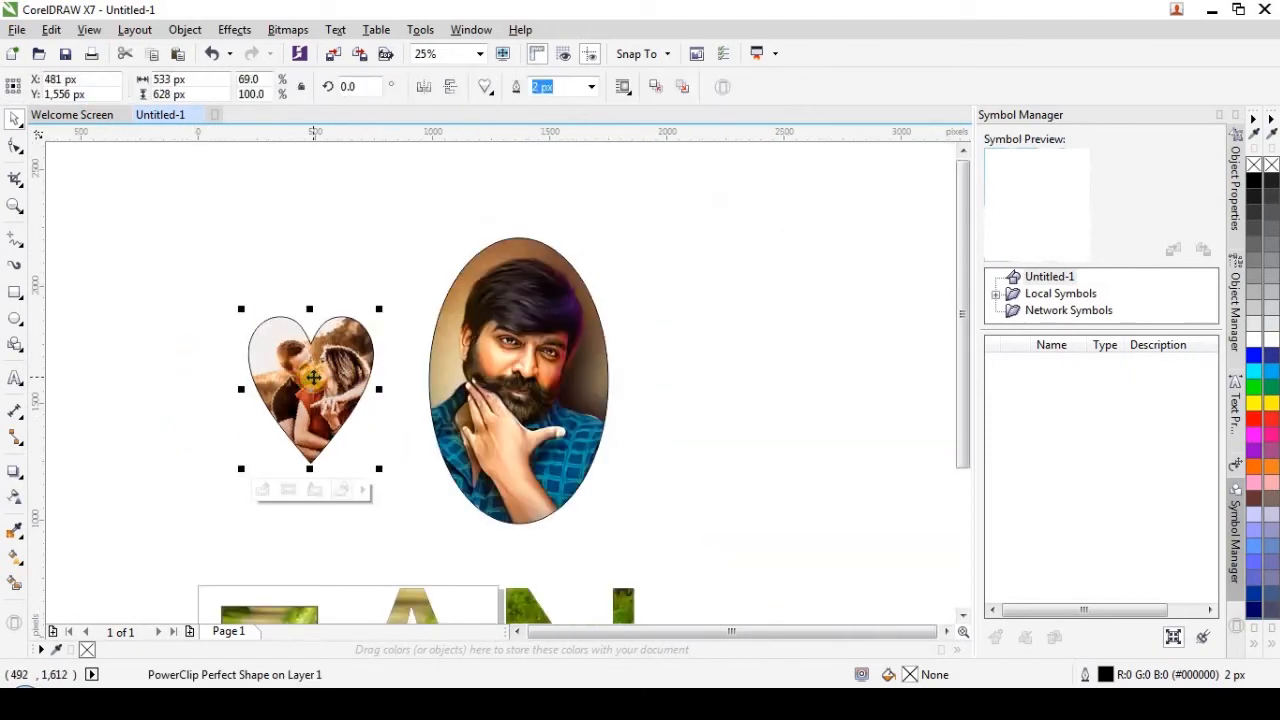
{"action": "left_click", "coordinate": [403, 395]}
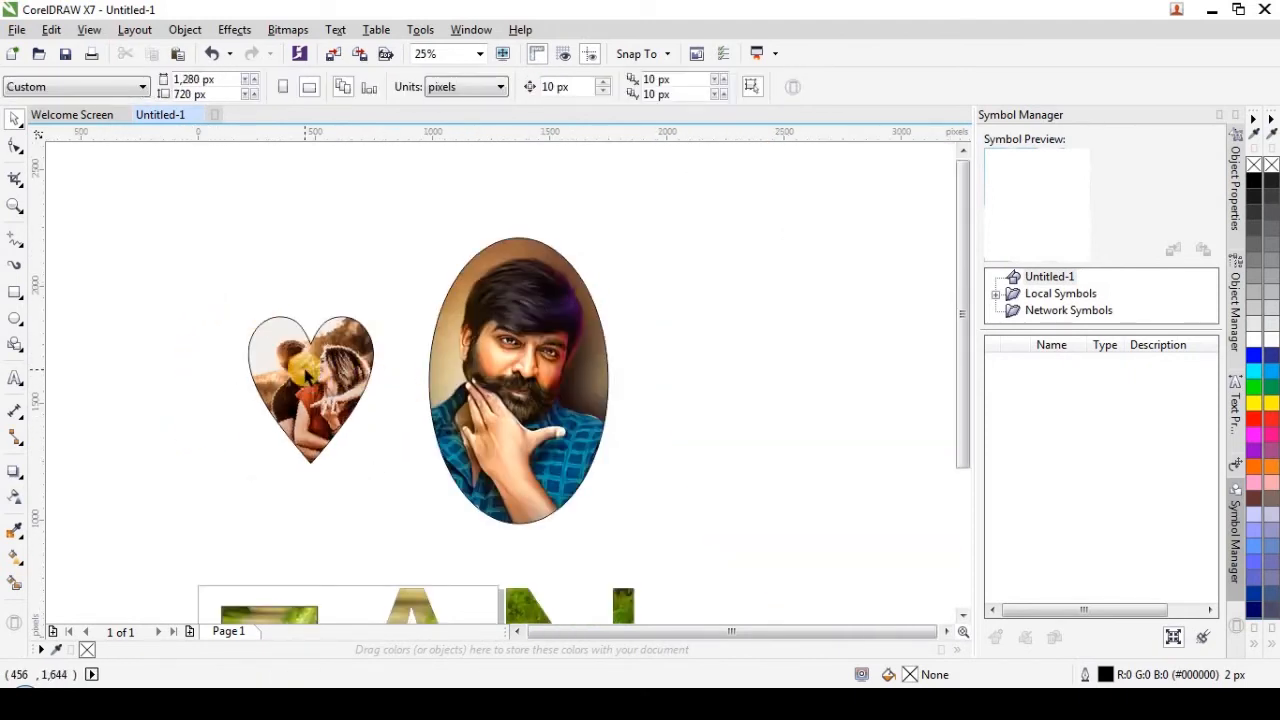
{"action": "scroll", "coordinate": [307, 375], "scroll_direction": "down", "scroll_amount": 3}
{"action": "scroll", "coordinate": [307, 375], "scroll_direction": "up", "scroll_amount": 3}
Extract the couple photo from the heart's PowerClip, delete it and check the empty heart frame
{"action": "left_click", "coordinate": [303, 375]}
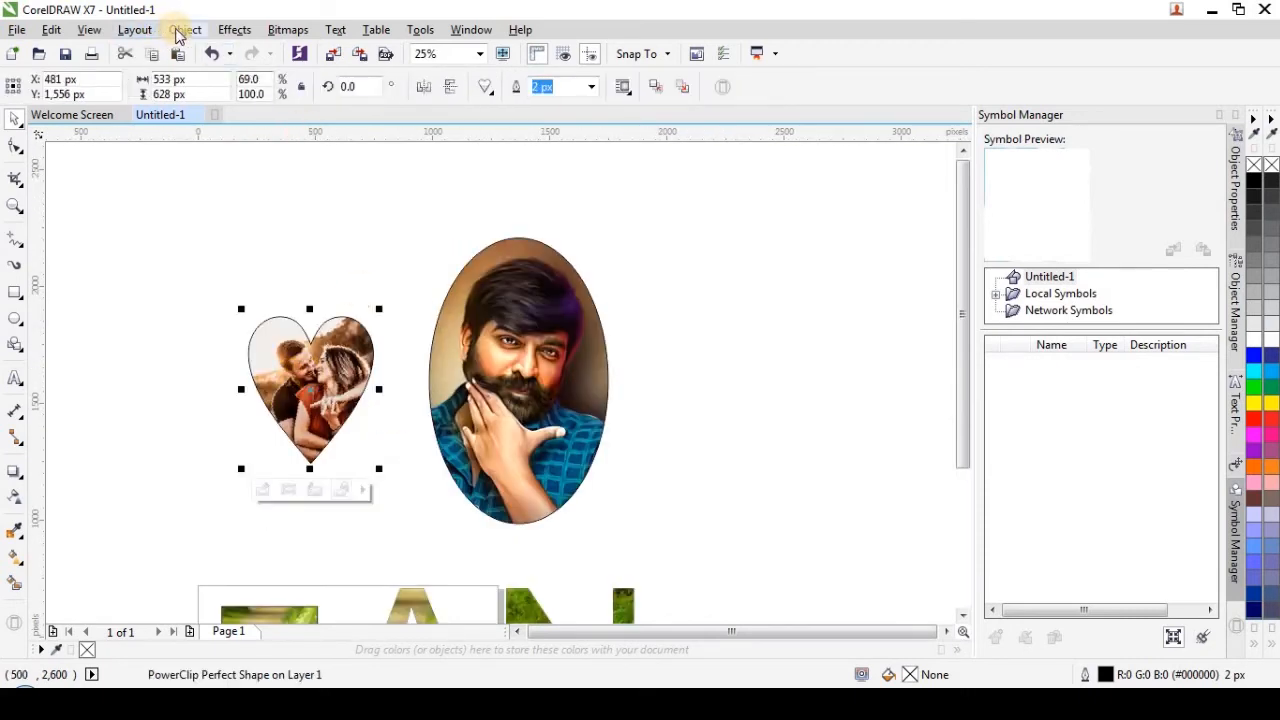
{"action": "left_click", "coordinate": [182, 30]}
{"action": "mouse_move", "coordinate": [242, 190]}
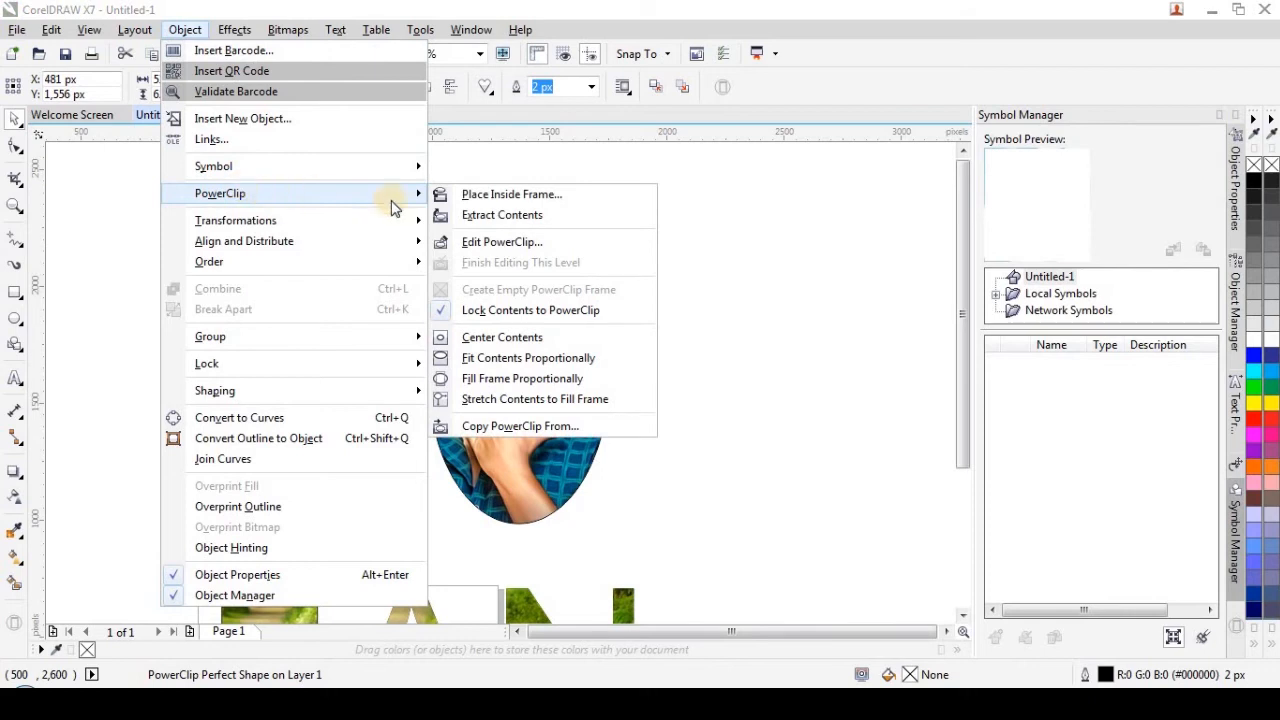
{"action": "left_click", "coordinate": [505, 214]}
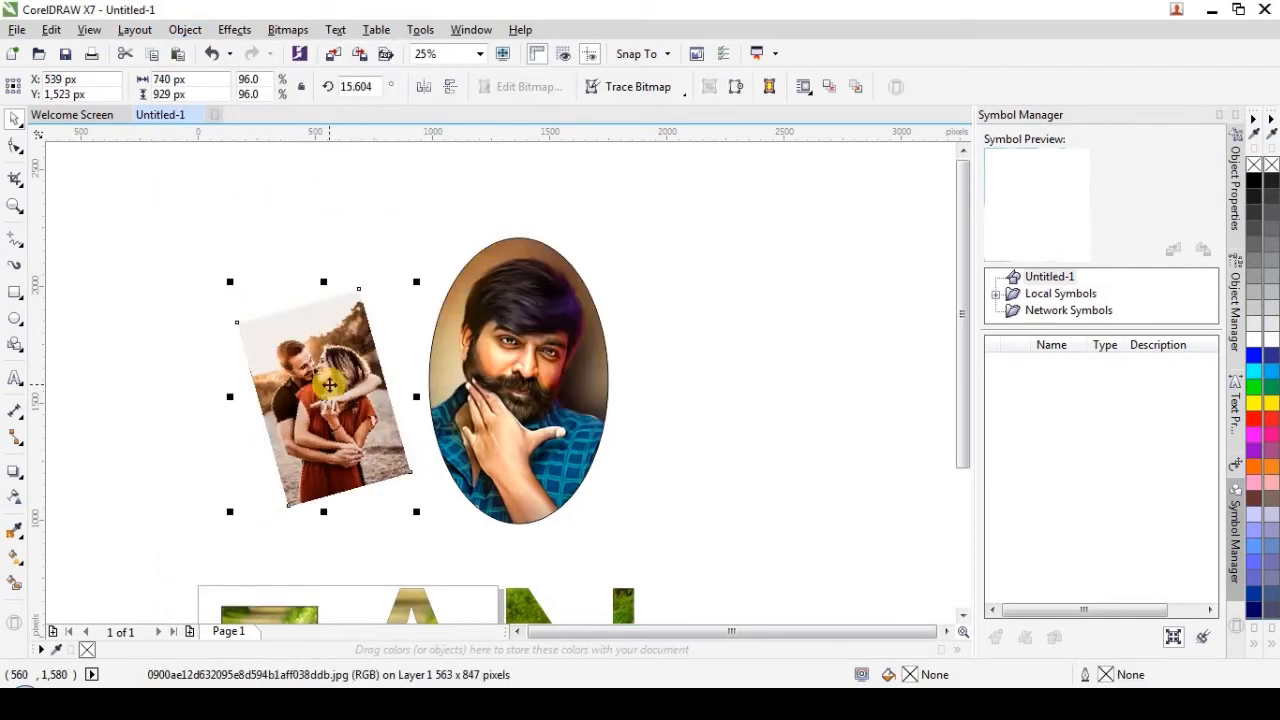
{"action": "key", "text": "Delete"}
{"action": "scroll", "coordinate": [330, 380], "scroll_direction": "up", "scroll_amount": 2}
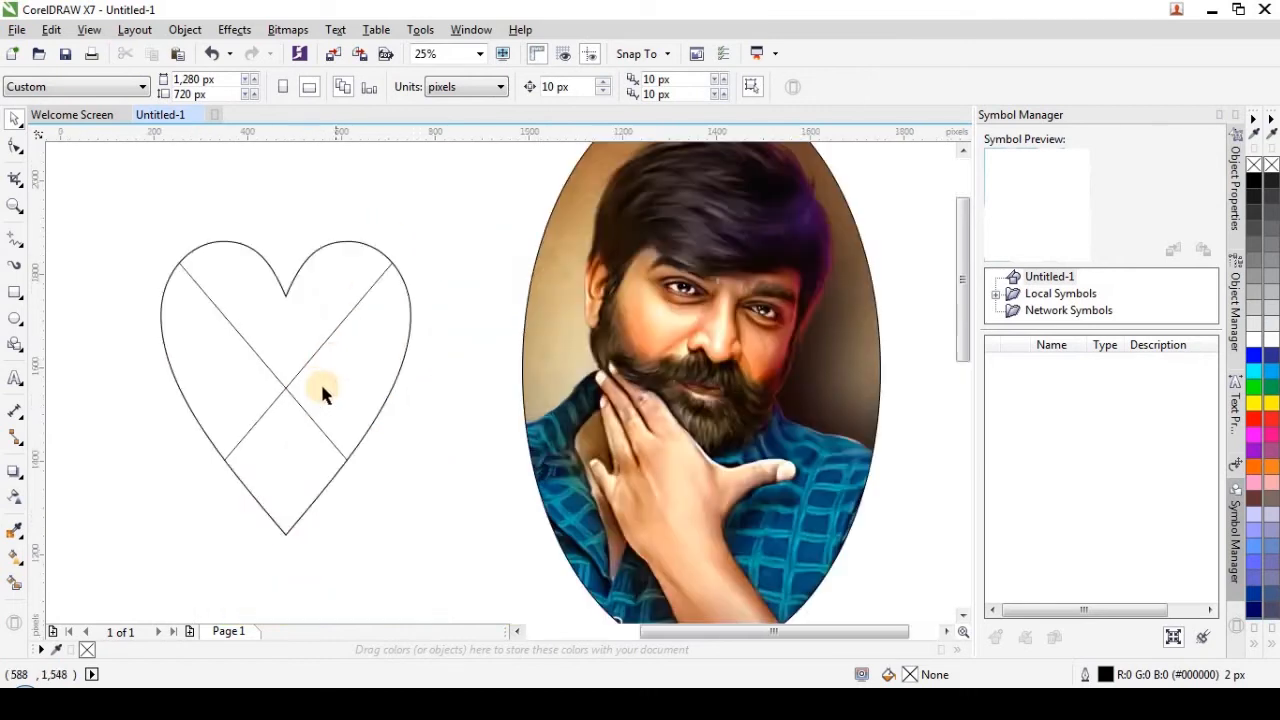
{"action": "scroll", "coordinate": [314, 351], "scroll_direction": "down", "scroll_amount": 1}
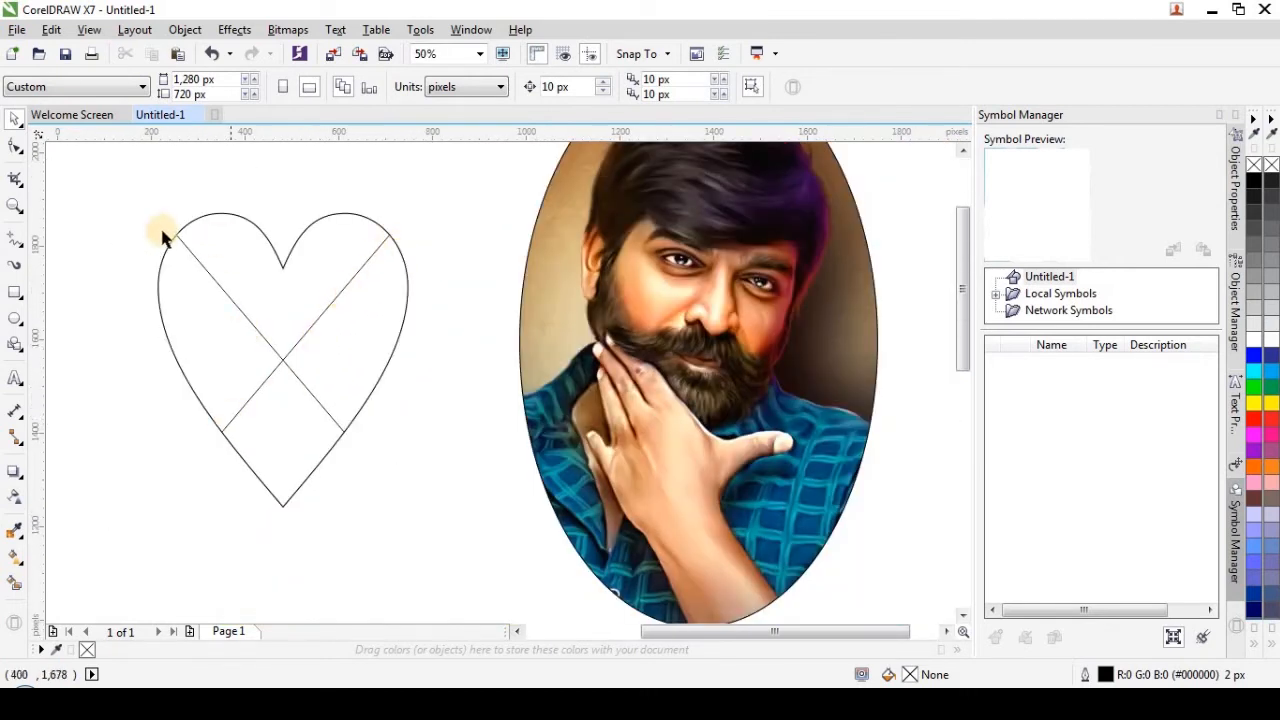
{"action": "scroll", "coordinate": [330, 427], "scroll_direction": "down", "scroll_amount": 1}
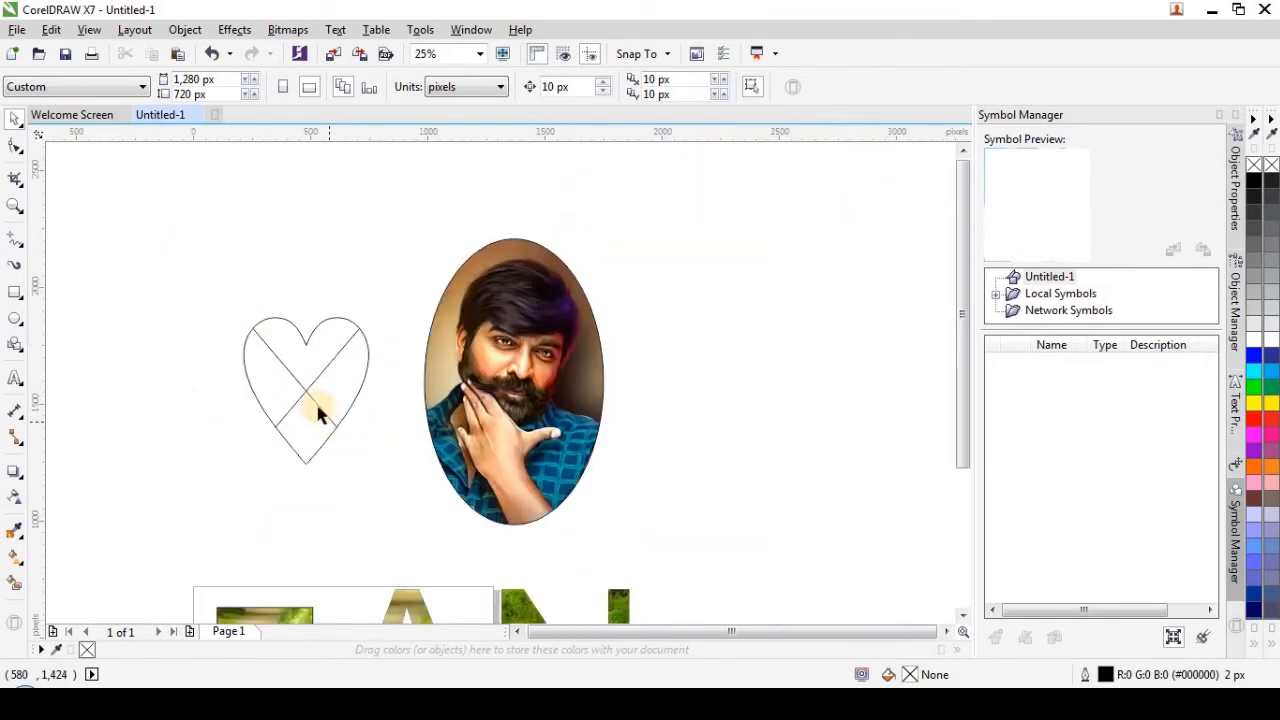
{"action": "scroll", "coordinate": [303, 412], "scroll_direction": "up", "scroll_amount": 1}
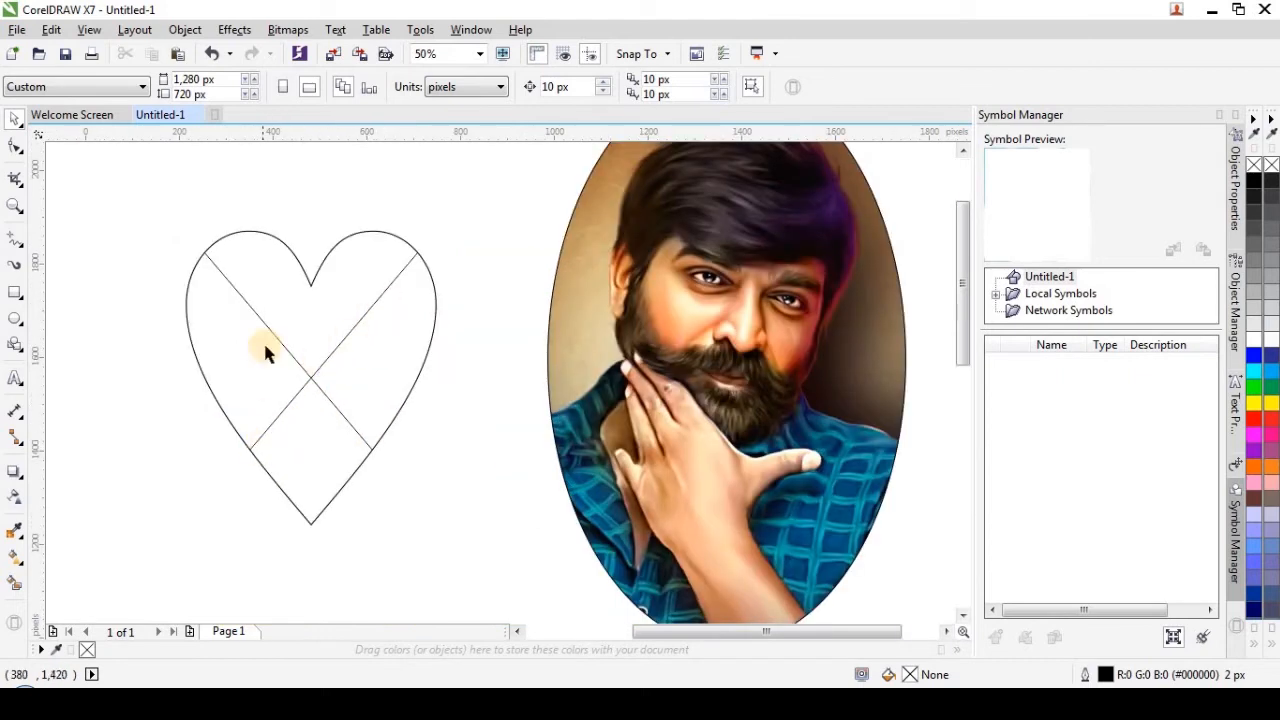
{"action": "scroll", "coordinate": [345, 440], "scroll_direction": "down", "scroll_amount": 2}
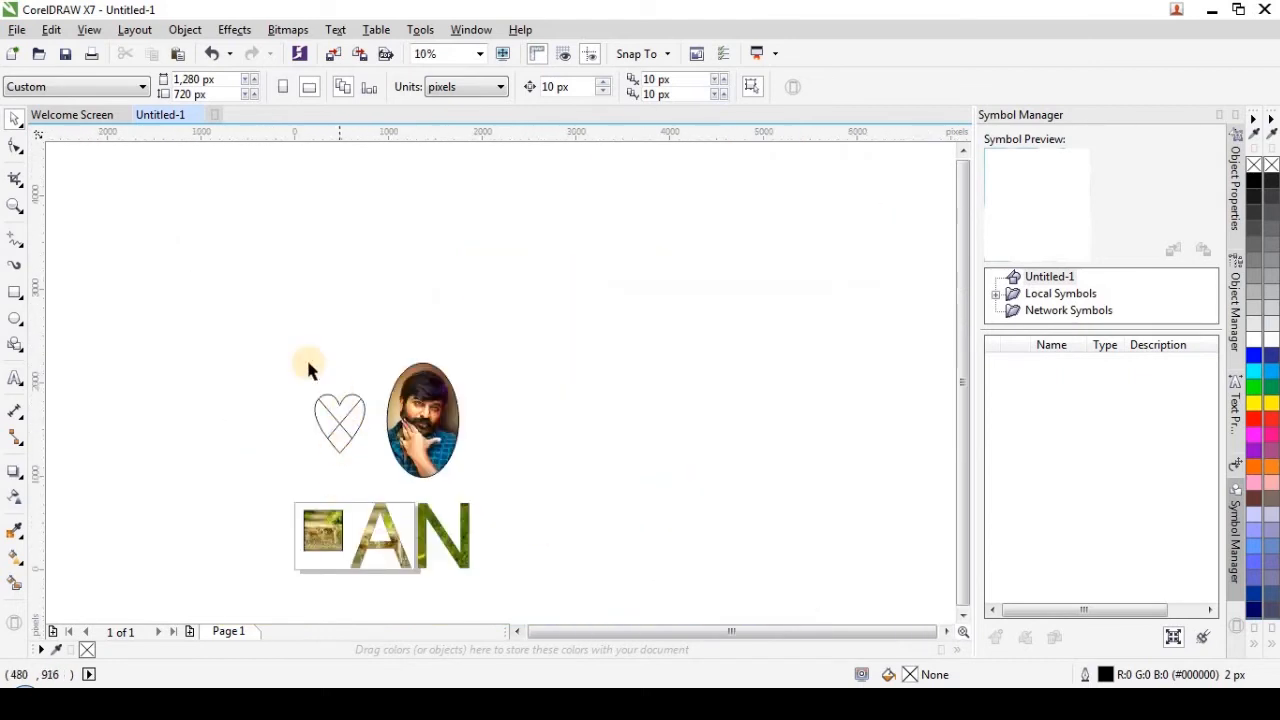
Import the image wp3987302 from the Desktop at its original size, placing it beside the ellipse
{"action": "left_click", "coordinate": [16, 31]}
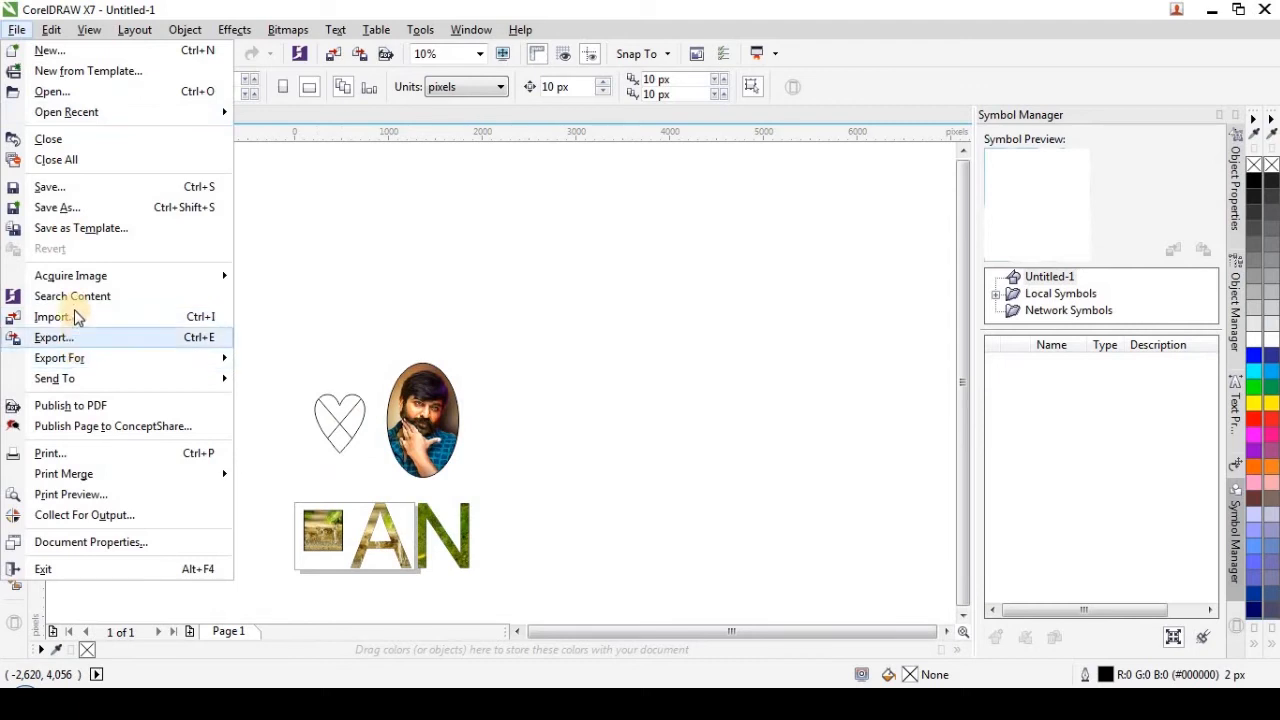
{"action": "left_click", "coordinate": [186, 317]}
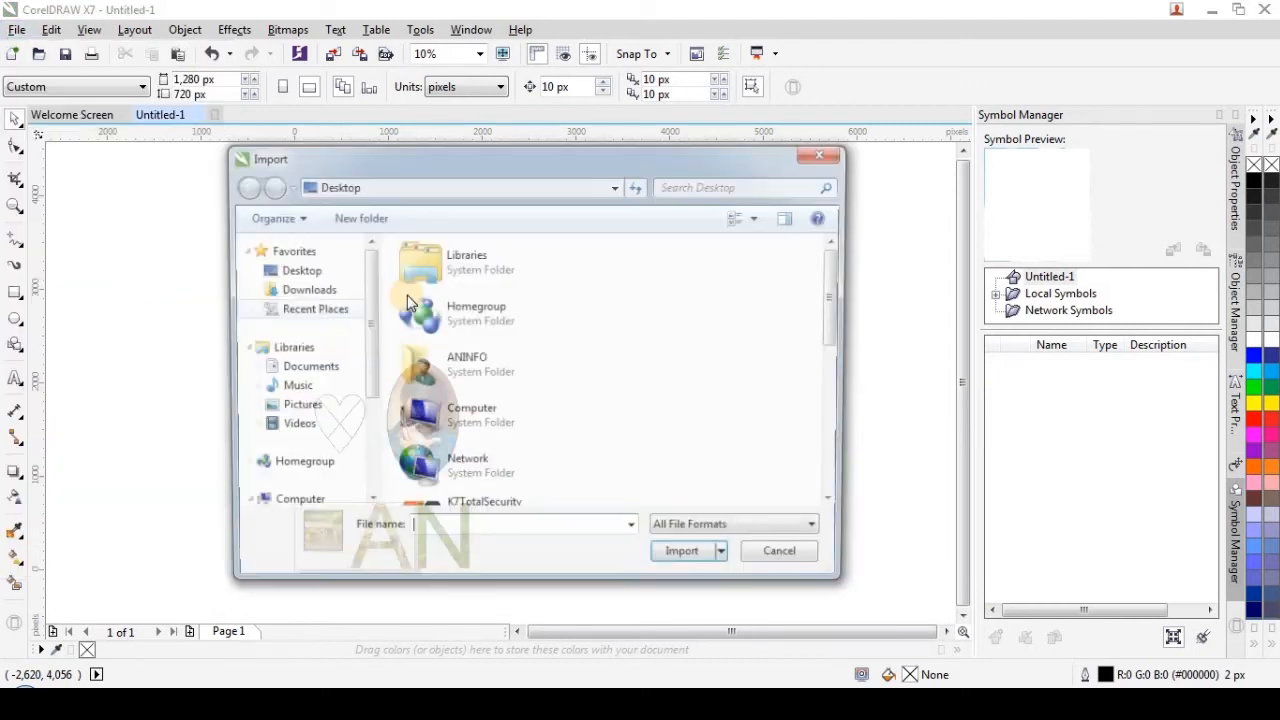
{"action": "left_click", "coordinate": [843, 457]}
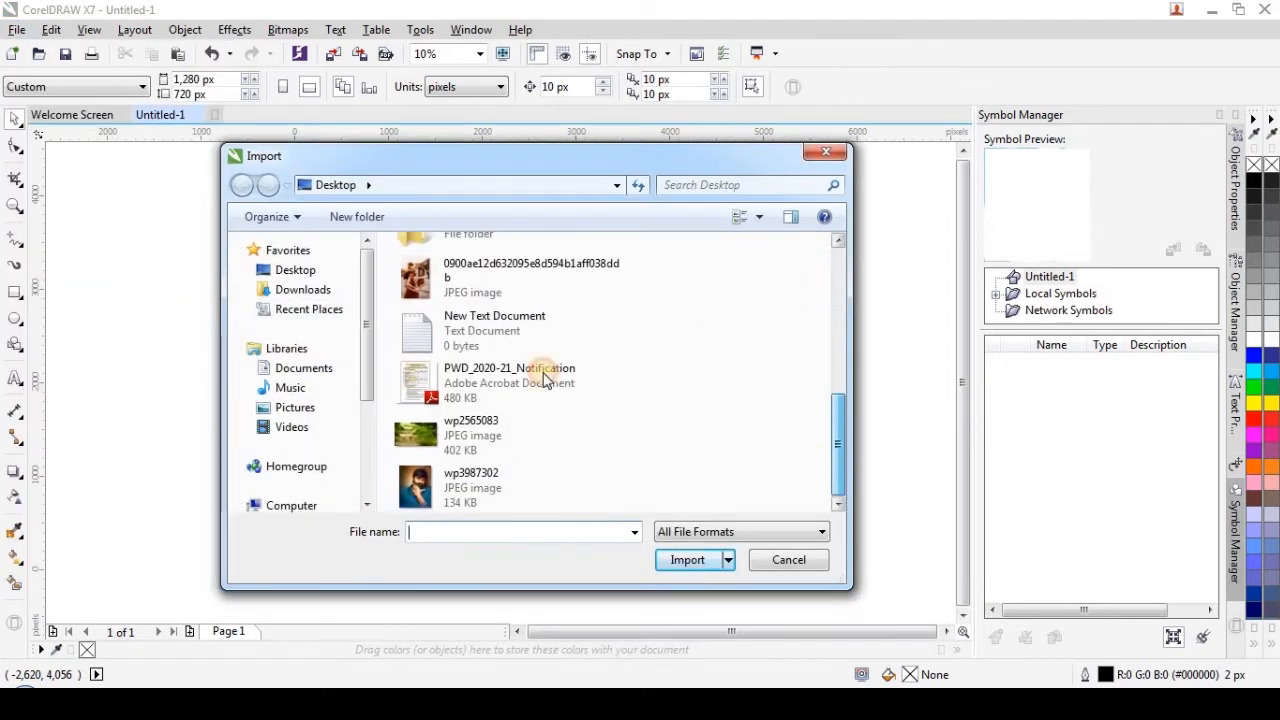
{"action": "left_click", "coordinate": [427, 498]}
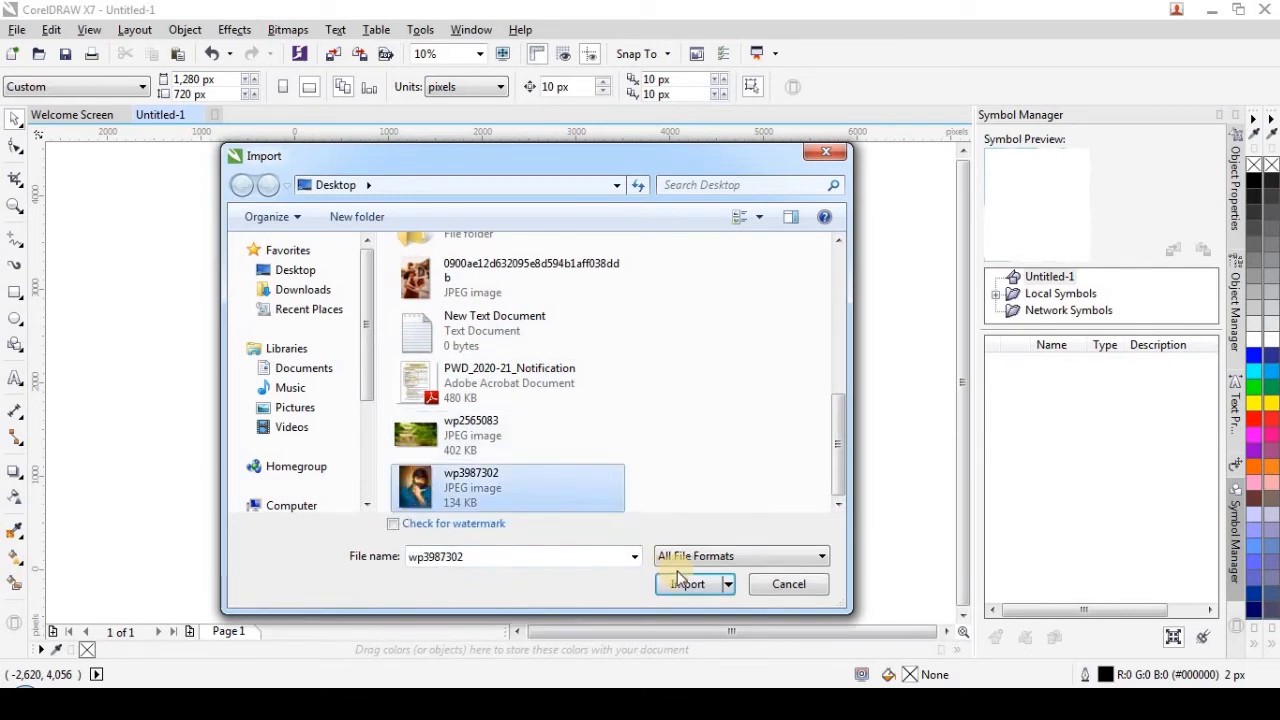
{"action": "left_click", "coordinate": [698, 592]}
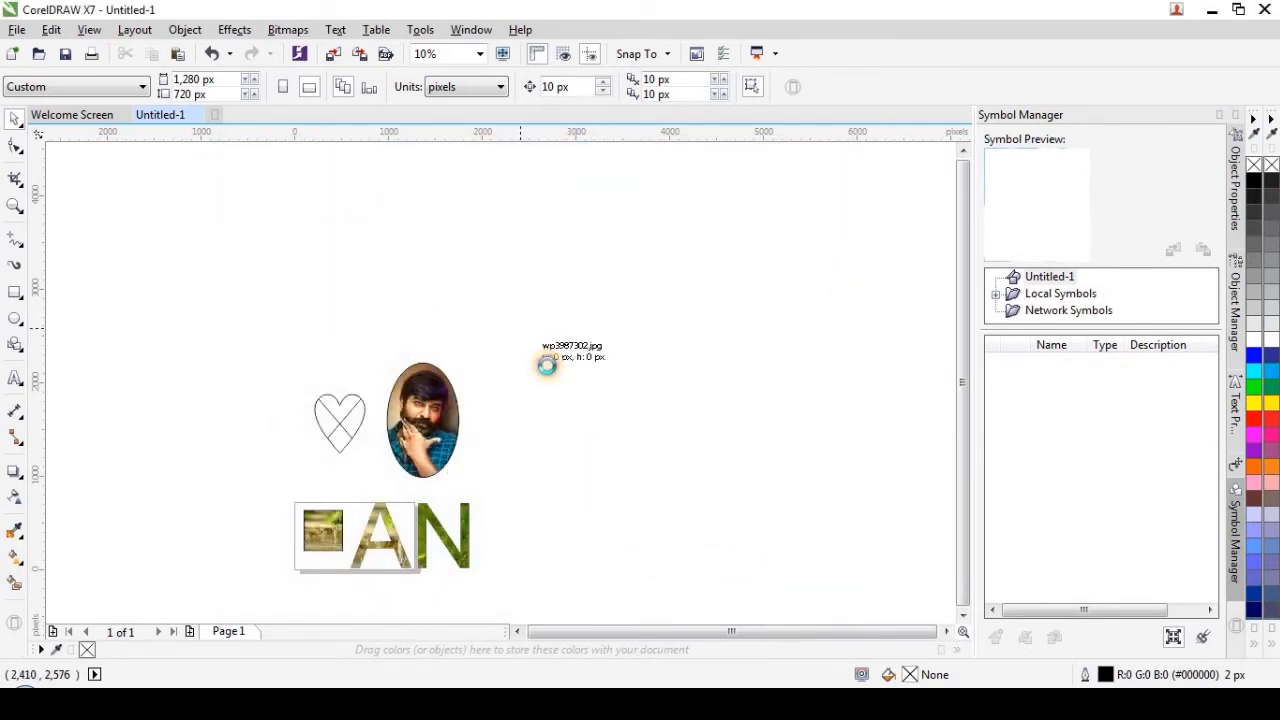
{"action": "left_click", "coordinate": [513, 323]}
{"action": "scroll", "coordinate": [300, 429], "scroll_direction": "up", "scroll_amount": 3}
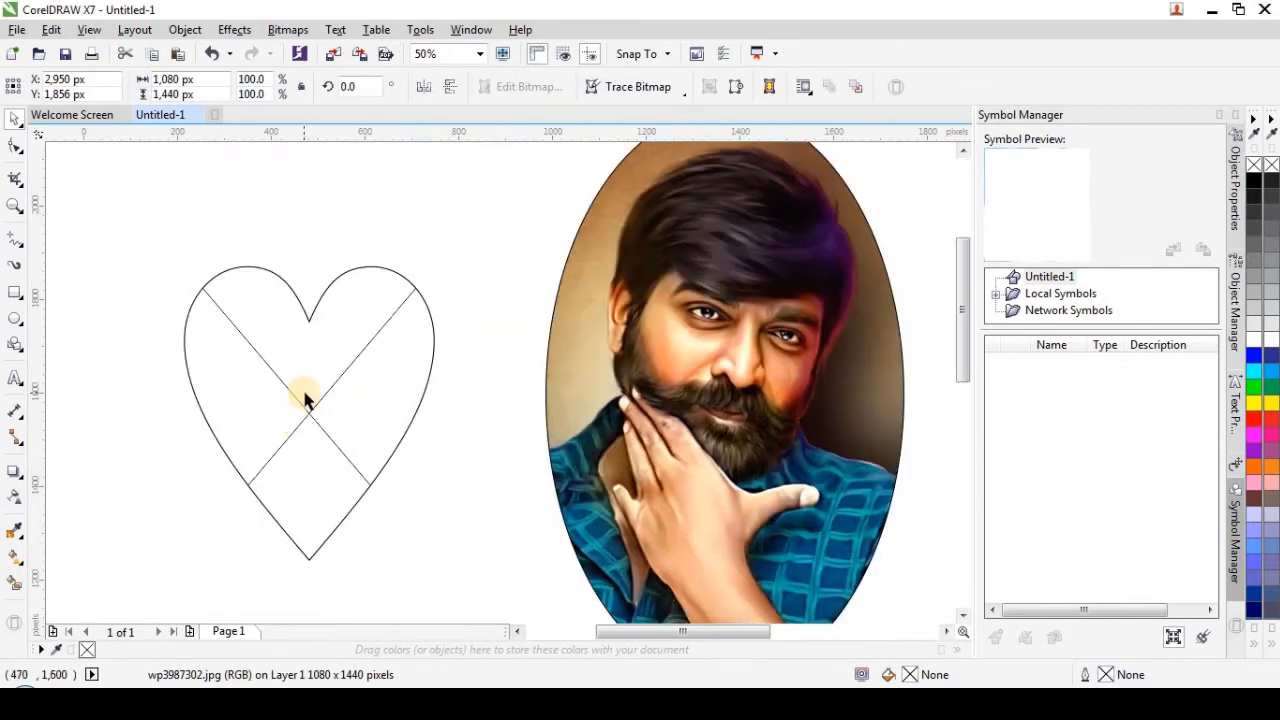
{"action": "scroll", "coordinate": [296, 400], "scroll_direction": "down", "scroll_amount": 1}
{"action": "scroll", "coordinate": [296, 390], "scroll_direction": "up", "scroll_amount": 1}
{"action": "scroll", "coordinate": [300, 380], "scroll_direction": "down", "scroll_amount": 3}
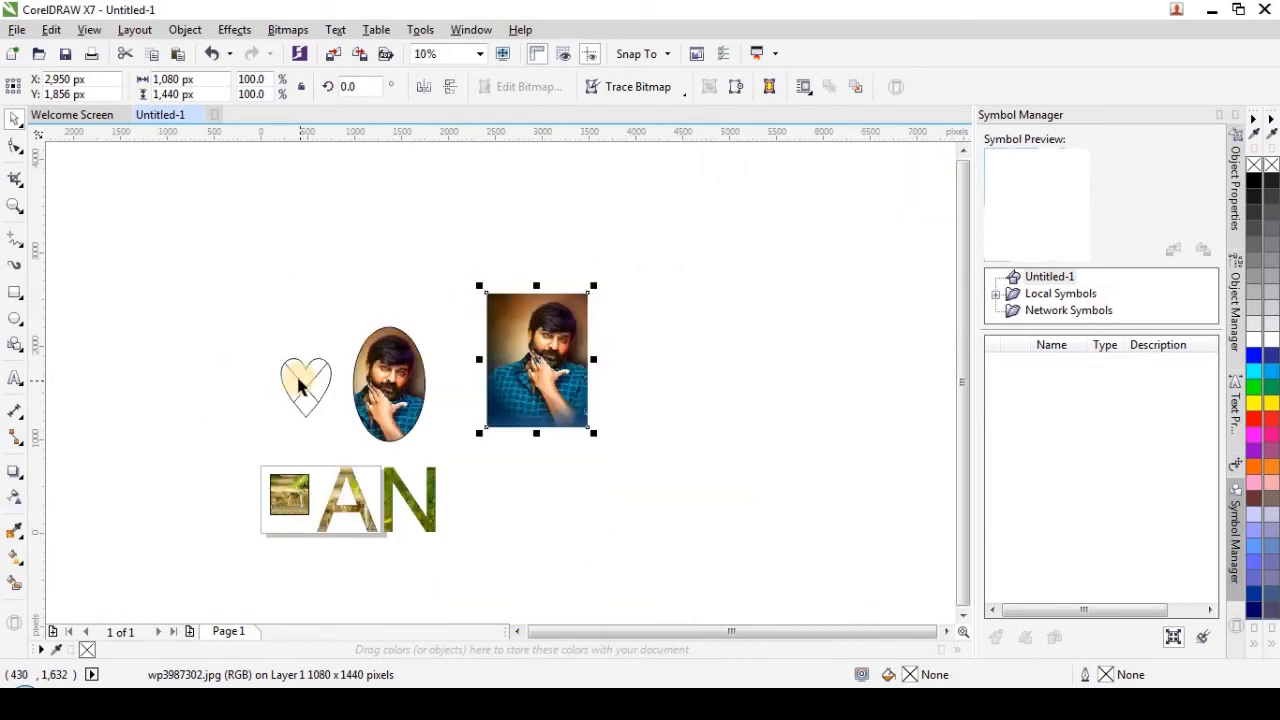
Place the imported wp3987302 photo inside the empty heart PowerClip frame and check how it is cropped
{"action": "scroll", "coordinate": [303, 380], "scroll_direction": "up", "scroll_amount": 2}
{"action": "left_click_drag", "start_coordinate": [877, 363], "coordinate": [291, 420]}
{"action": "scroll", "coordinate": [313, 344], "scroll_direction": "down", "scroll_amount": 3}
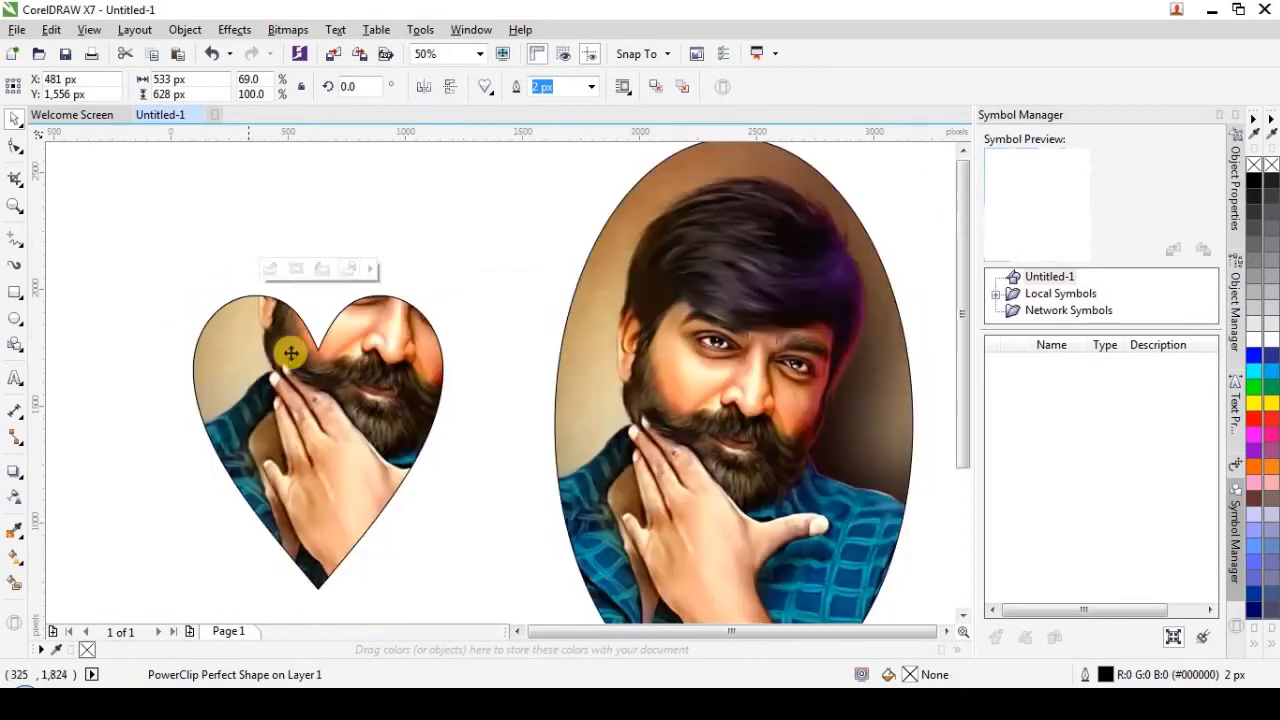
{"action": "scroll", "coordinate": [286, 362], "scroll_direction": "up", "scroll_amount": 3}
{"action": "scroll", "coordinate": [282, 357], "scroll_direction": "down", "scroll_amount": 3}
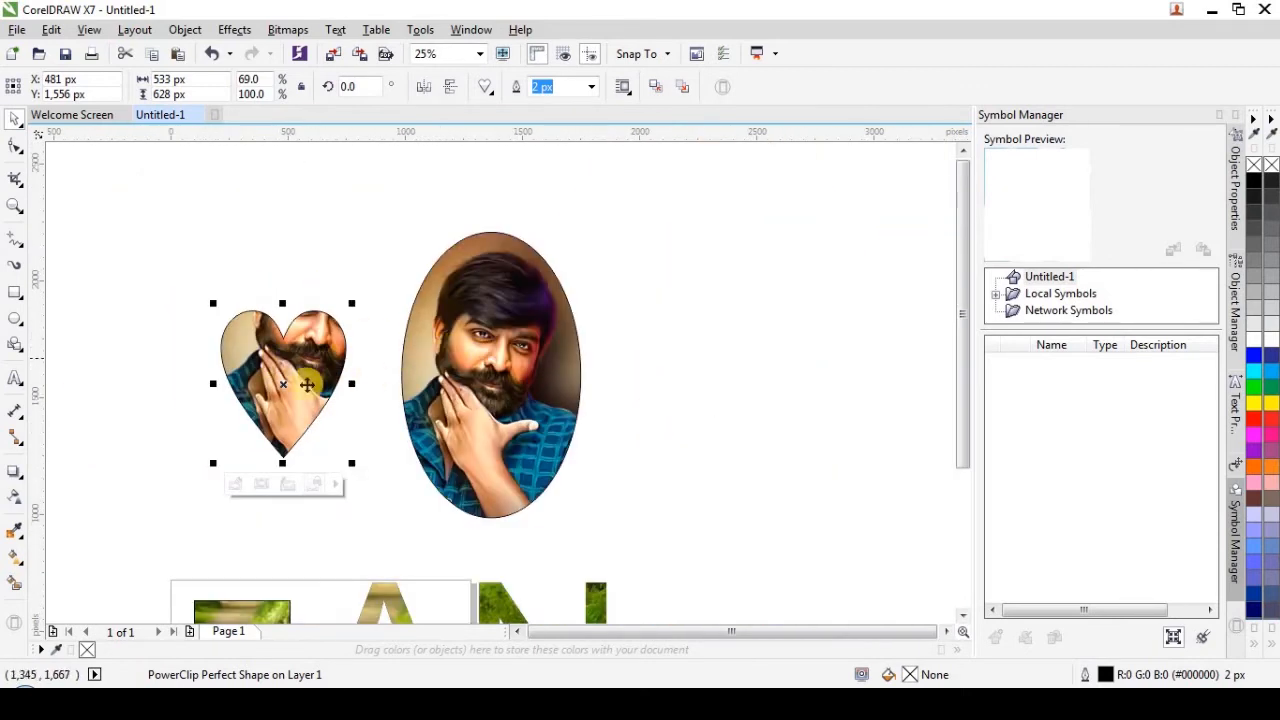
{"action": "scroll", "coordinate": [262, 376], "scroll_direction": "up", "scroll_amount": 3}
{"action": "scroll", "coordinate": [262, 376], "scroll_direction": "down", "scroll_amount": 1}
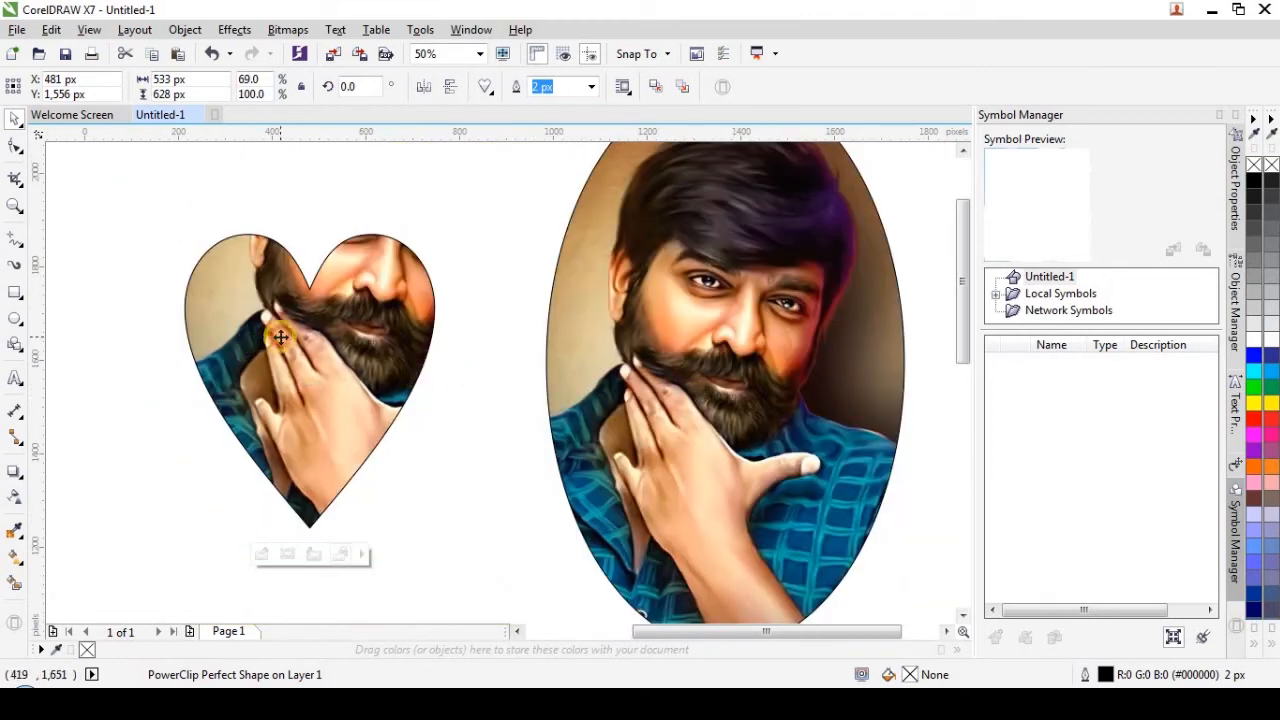
Open the heart's PowerClip for editing and move the photo so the face sits within the heart outline
{"action": "left_click", "coordinate": [185, 29]}
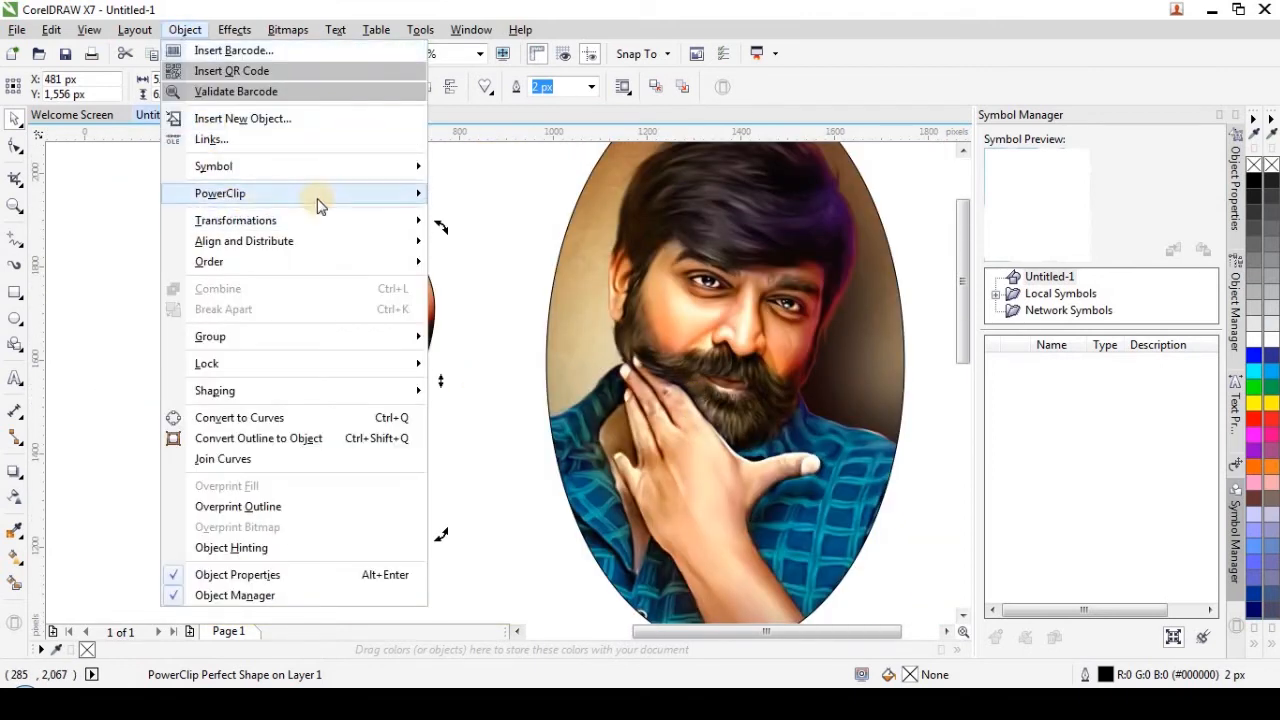
{"action": "mouse_move", "coordinate": [318, 200]}
{"action": "left_click", "coordinate": [505, 243]}
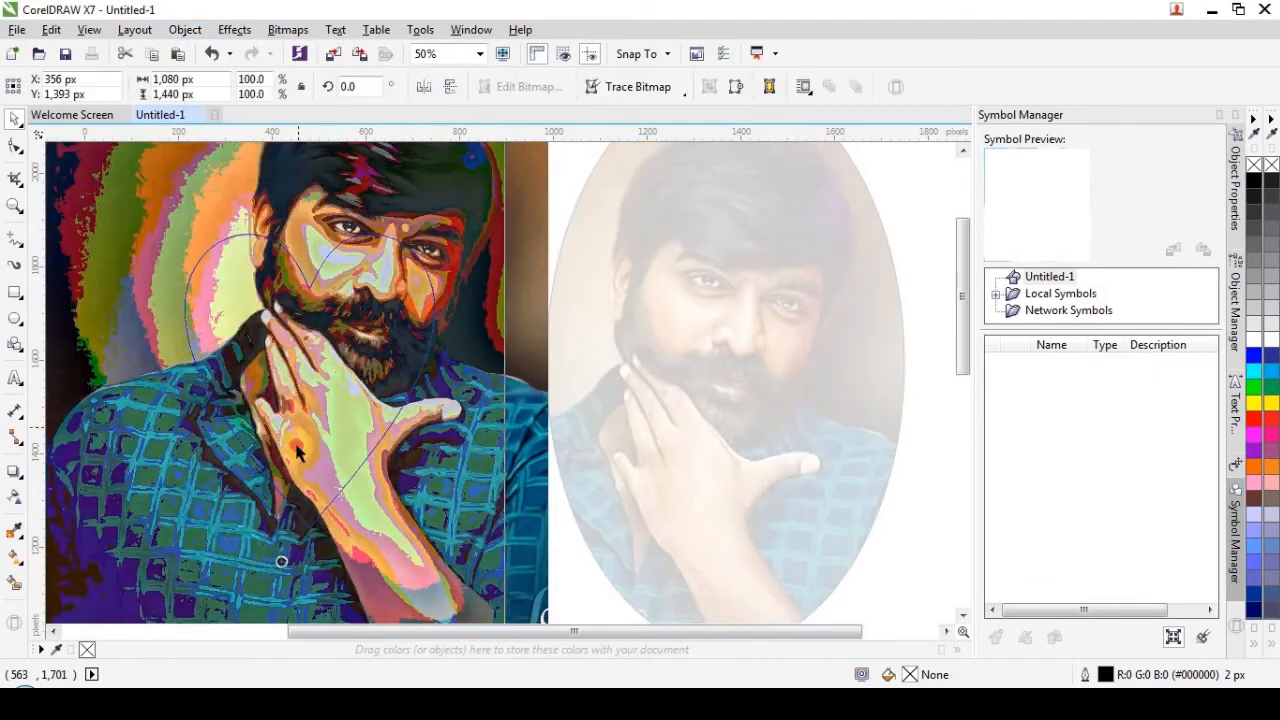
{"action": "left_click_drag", "start_coordinate": [296, 446], "coordinate": [296, 449]}
{"action": "left_click_drag", "start_coordinate": [305, 386], "coordinate": [306, 410]}
{"action": "scroll", "coordinate": [418, 438], "scroll_direction": "down", "scroll_amount": 1}
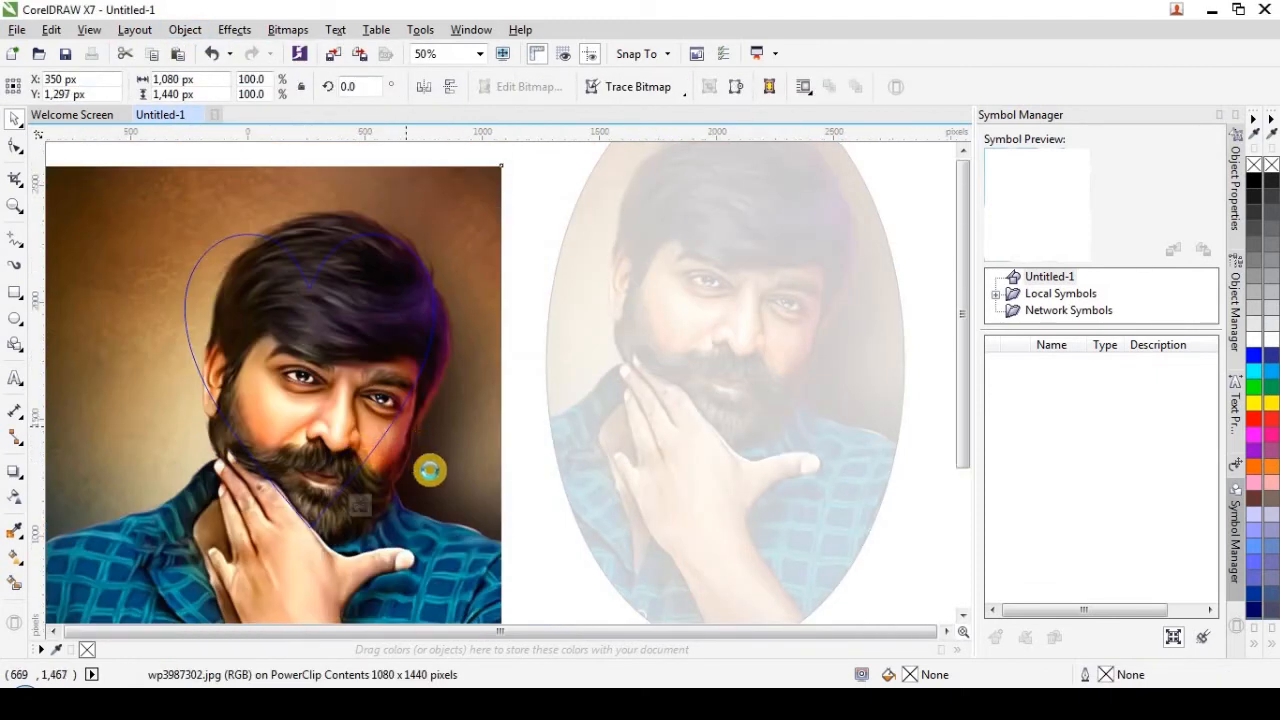
Scale the photo in the heart's PowerClip to about 584 × 778 px and centre the man over the heart outline
{"action": "scroll", "coordinate": [429, 470], "scroll_direction": "down", "scroll_amount": 2}
{"action": "left_click_drag", "start_coordinate": [326, 530], "coordinate": [354, 491]}
{"action": "scroll", "coordinate": [430, 488], "scroll_direction": "up", "scroll_amount": 3}
{"action": "scroll", "coordinate": [586, 491], "scroll_direction": "down", "scroll_amount": 1}
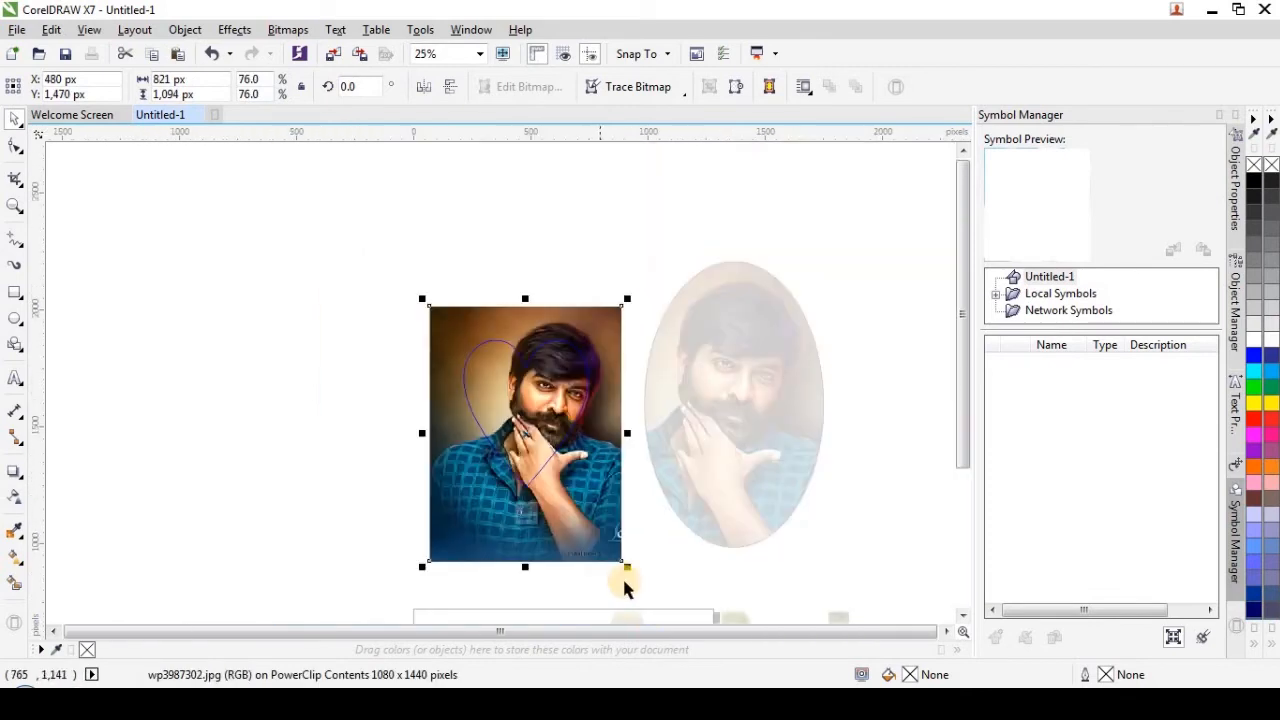
{"action": "left_click_drag", "start_coordinate": [627, 569], "coordinate": [601, 532]}
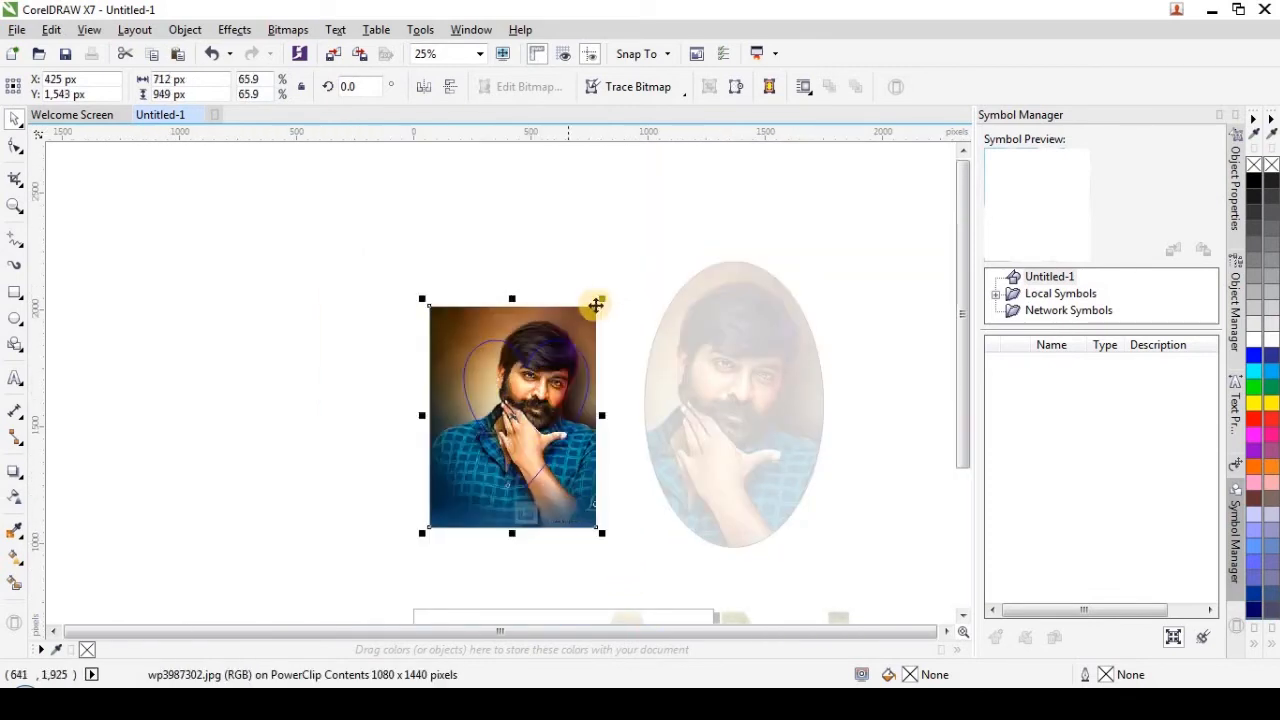
{"action": "left_click_drag", "start_coordinate": [592, 320], "coordinate": [576, 341]}
{"action": "left_click_drag", "start_coordinate": [538, 415], "coordinate": [560, 404]}
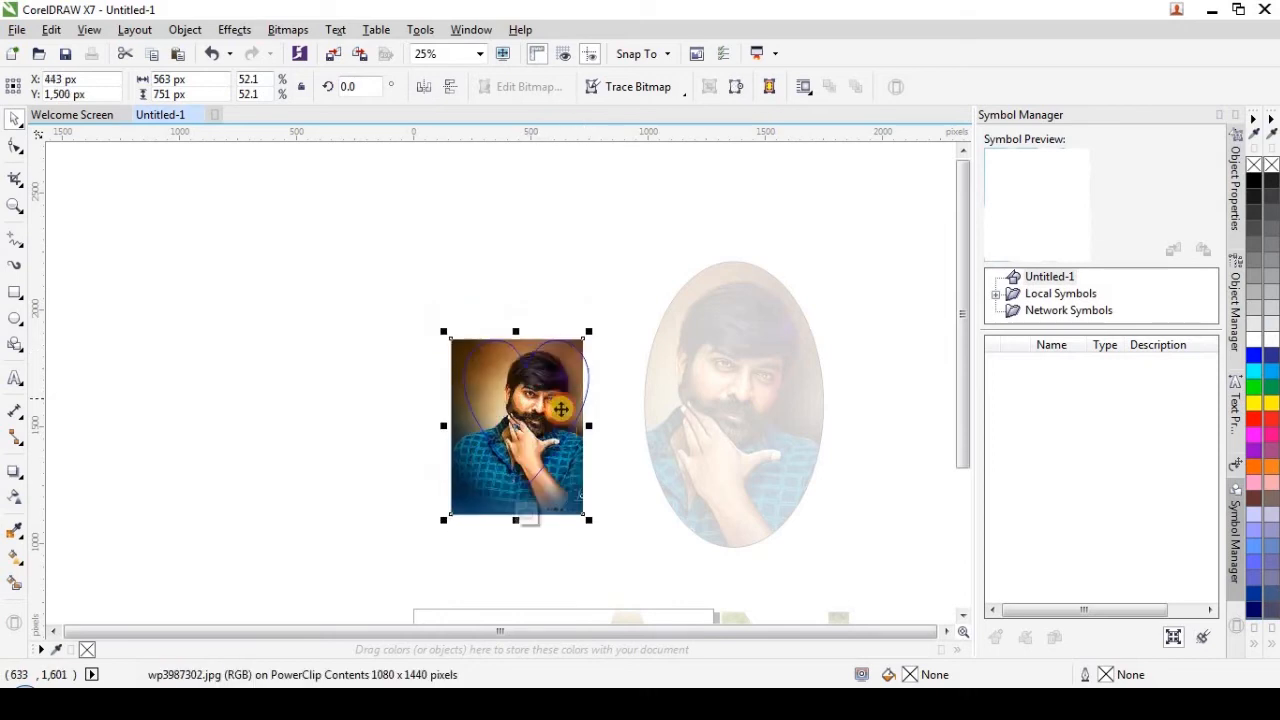
{"action": "left_click_drag", "start_coordinate": [598, 524], "coordinate": [602, 530]}
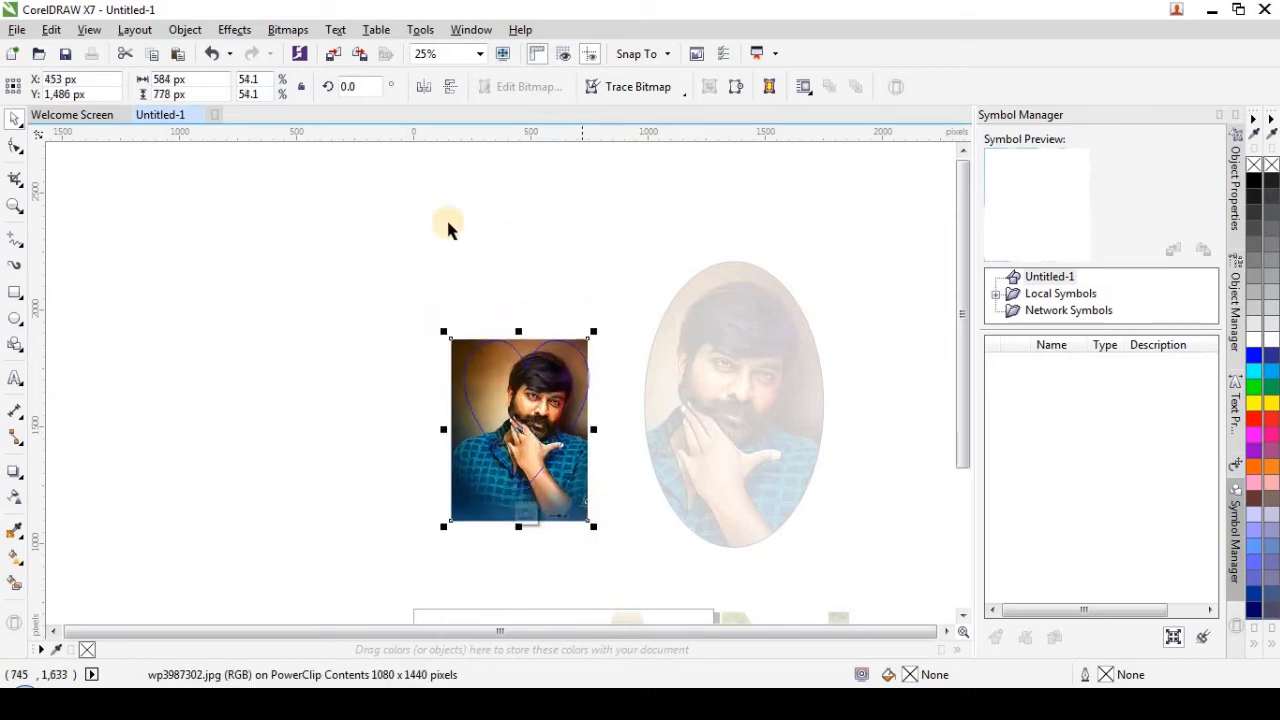
Finish editing the heart's PowerClip level and review the photo as cropped by the heart
{"action": "left_click", "coordinate": [185, 29]}
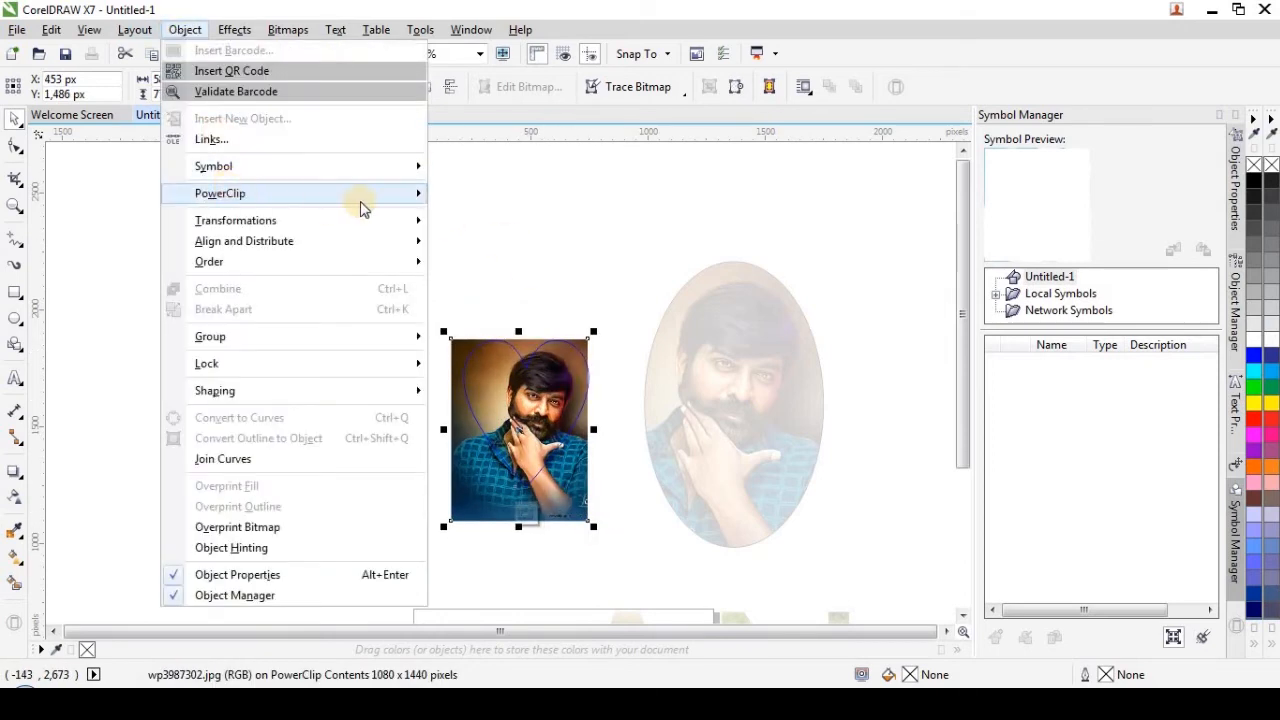
{"action": "mouse_move", "coordinate": [360, 196]}
{"action": "left_click", "coordinate": [528, 263]}
{"action": "left_click", "coordinate": [563, 297]}
{"action": "scroll", "coordinate": [543, 371], "scroll_direction": "up", "scroll_amount": 4}
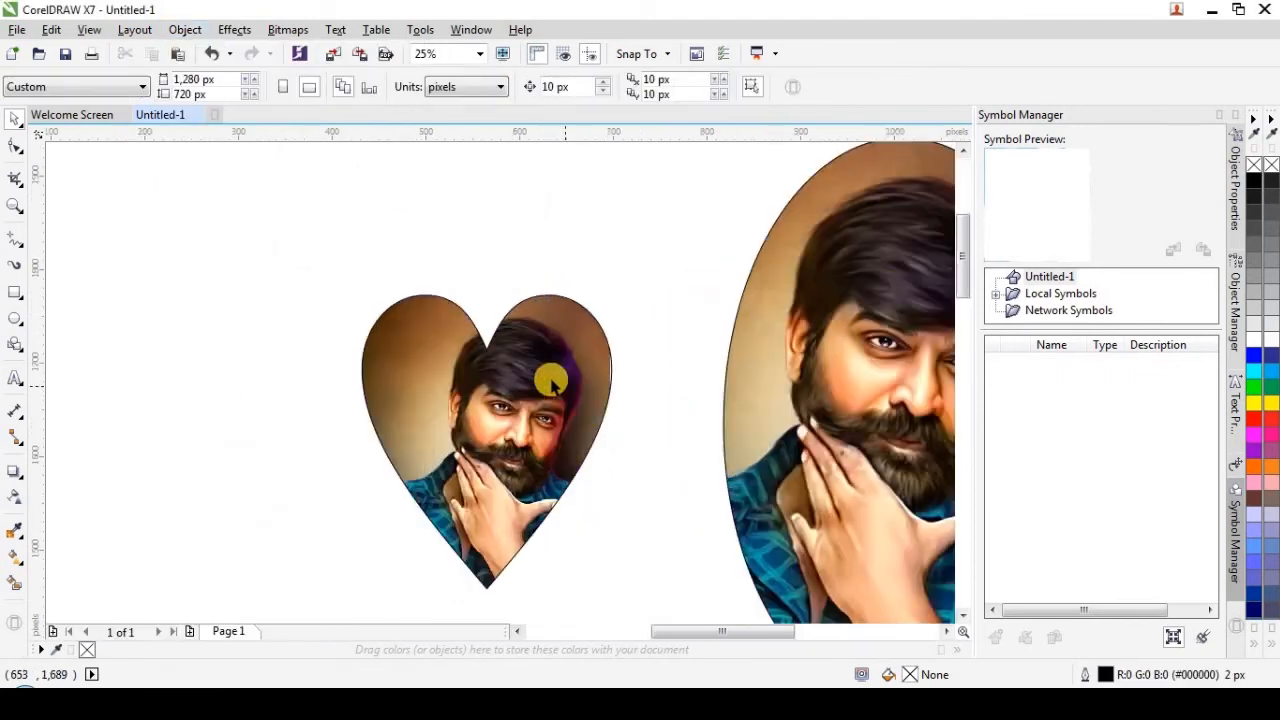
{"action": "scroll", "coordinate": [439, 379], "scroll_direction": "down", "scroll_amount": 3}
{"action": "scroll", "coordinate": [437, 375], "scroll_direction": "up", "scroll_amount": 1}
{"action": "left_click", "coordinate": [434, 374]}
{"action": "left_click", "coordinate": [316, 252]}
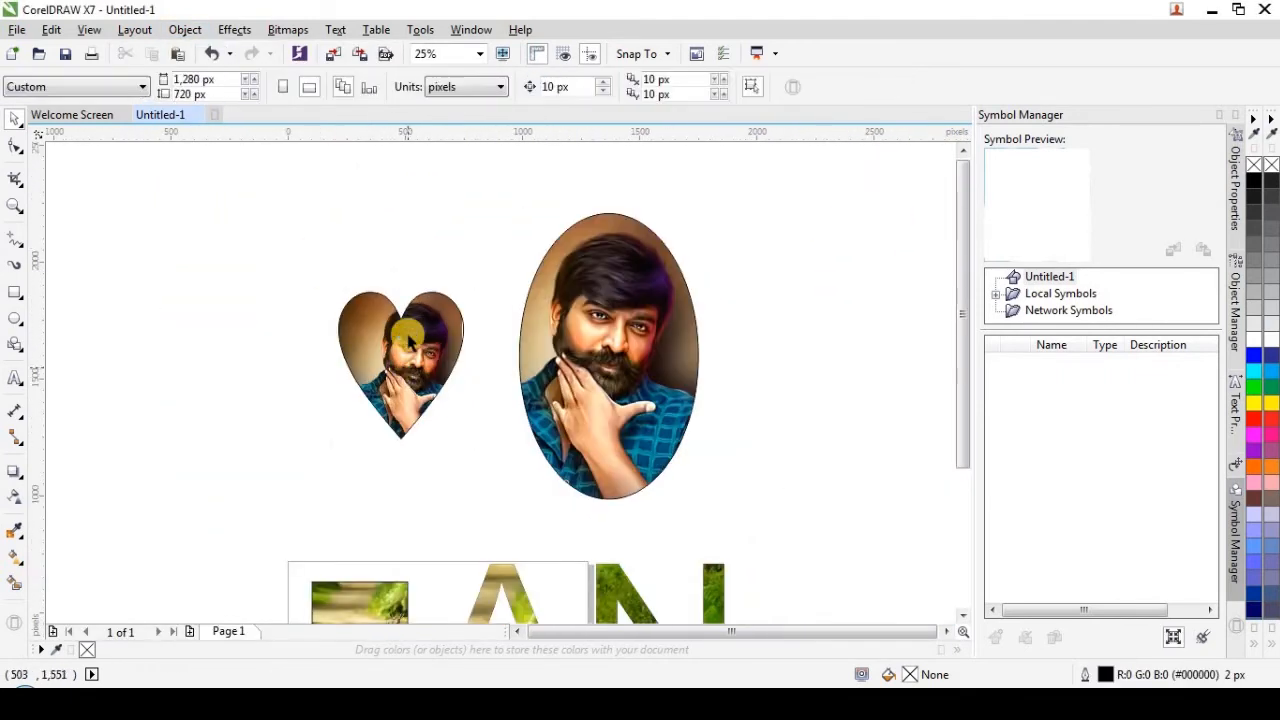
{"action": "scroll", "coordinate": [408, 338], "scroll_direction": "up", "scroll_amount": 1}
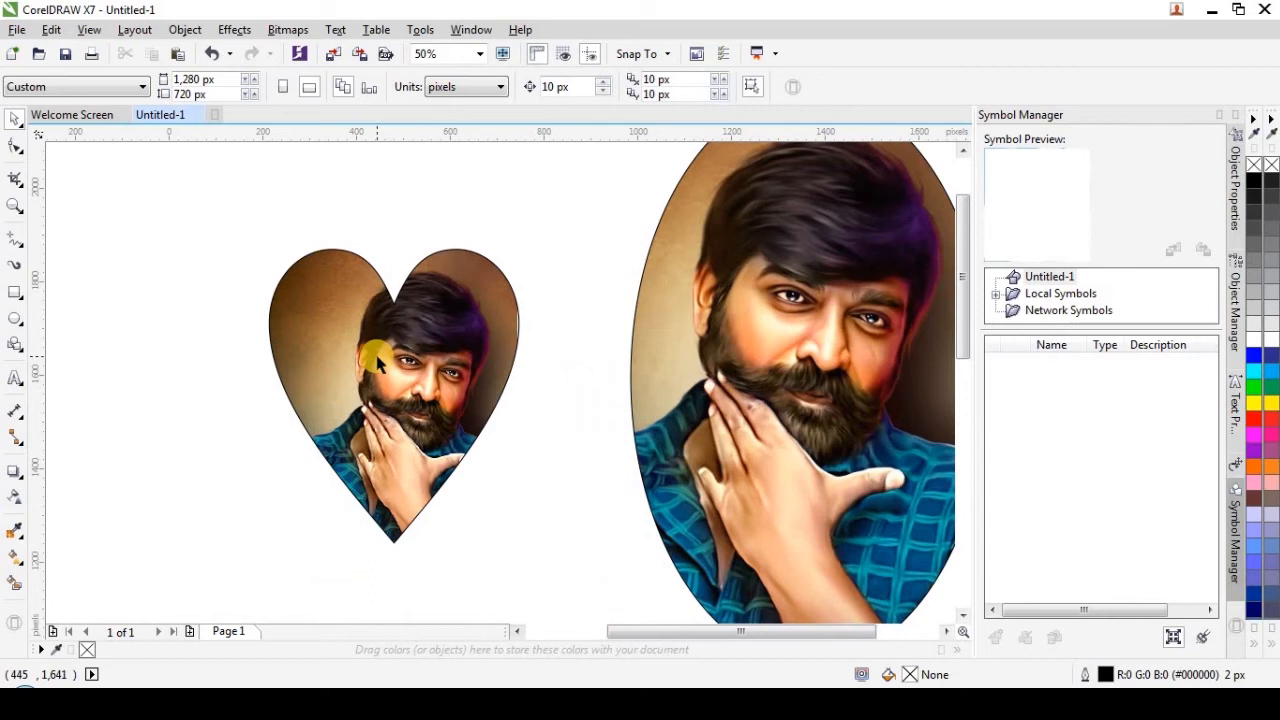
Extract the photo from the heart's PowerClip and delete it
{"action": "left_click", "coordinate": [377, 358]}
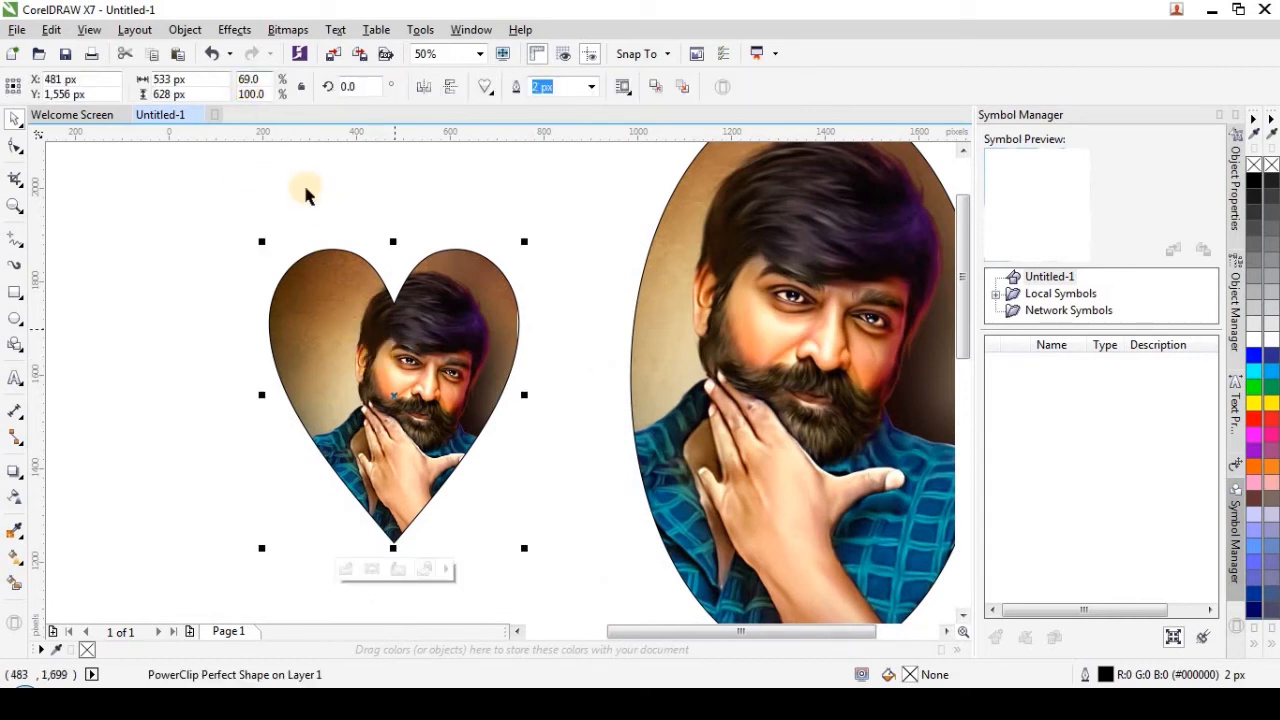
{"action": "left_click", "coordinate": [186, 30]}
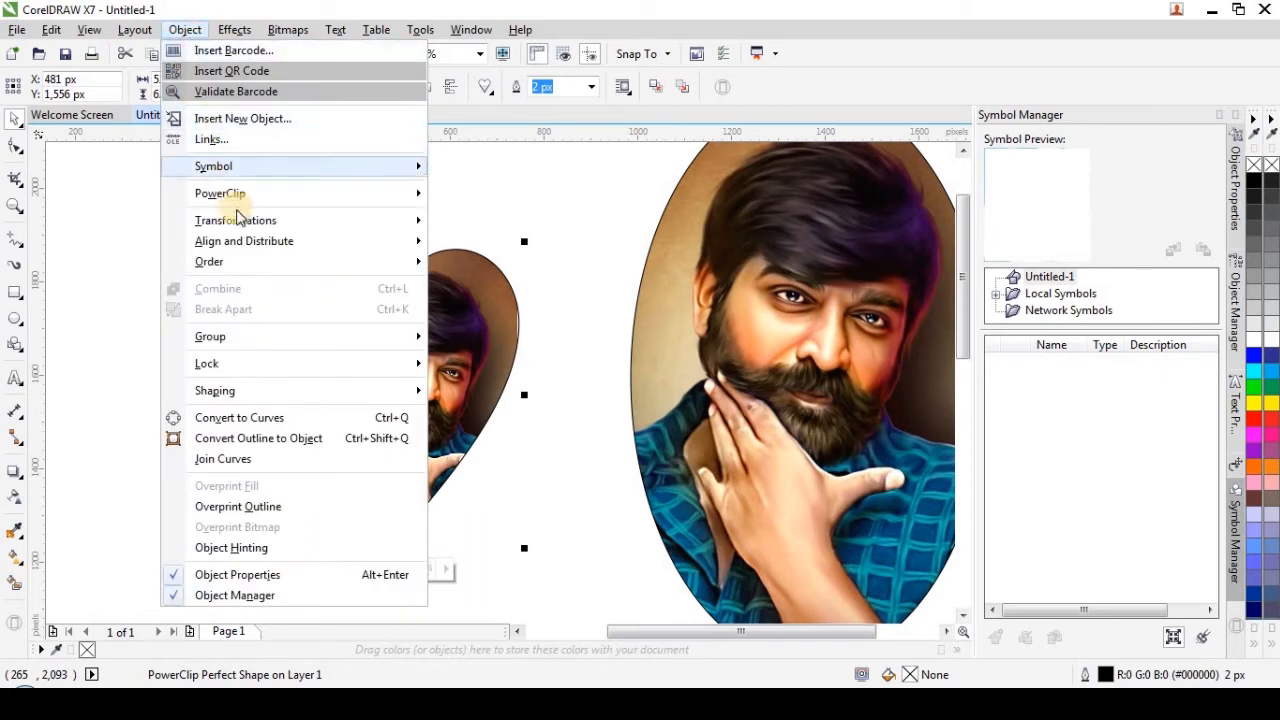
{"action": "mouse_move", "coordinate": [242, 201]}
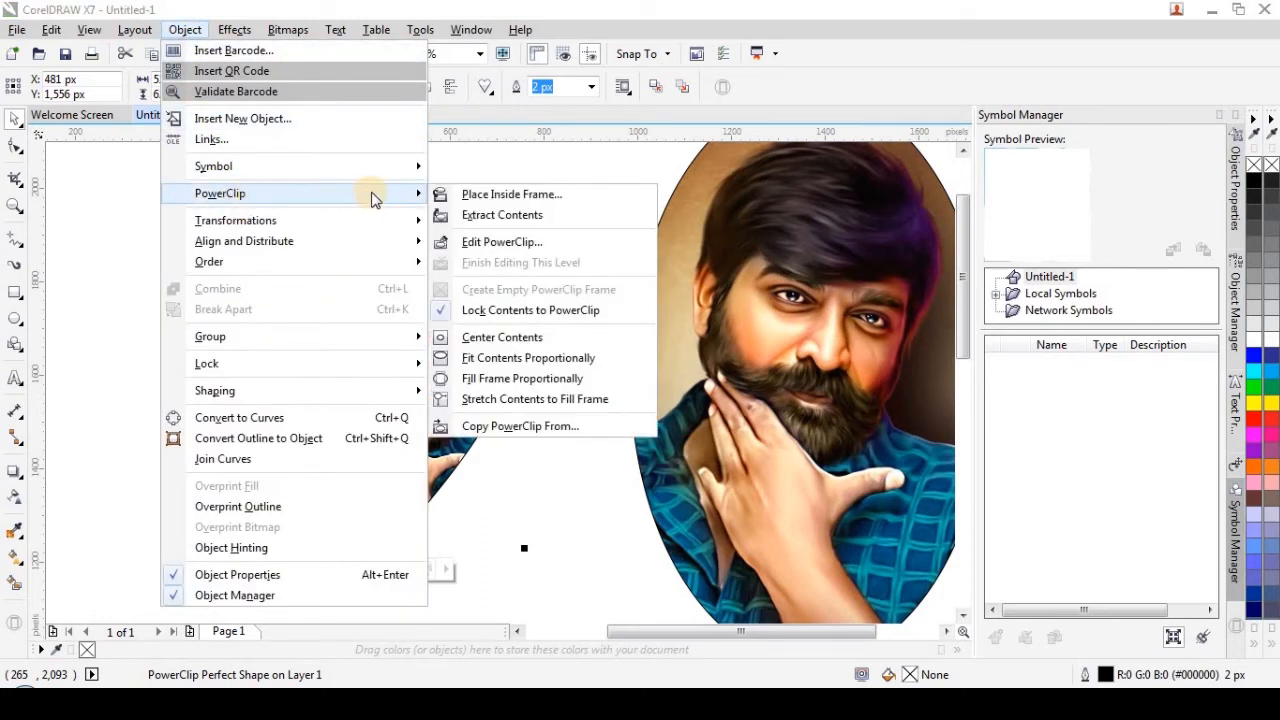
{"action": "left_click", "coordinate": [506, 215]}
{"action": "key", "text": "Delete"}
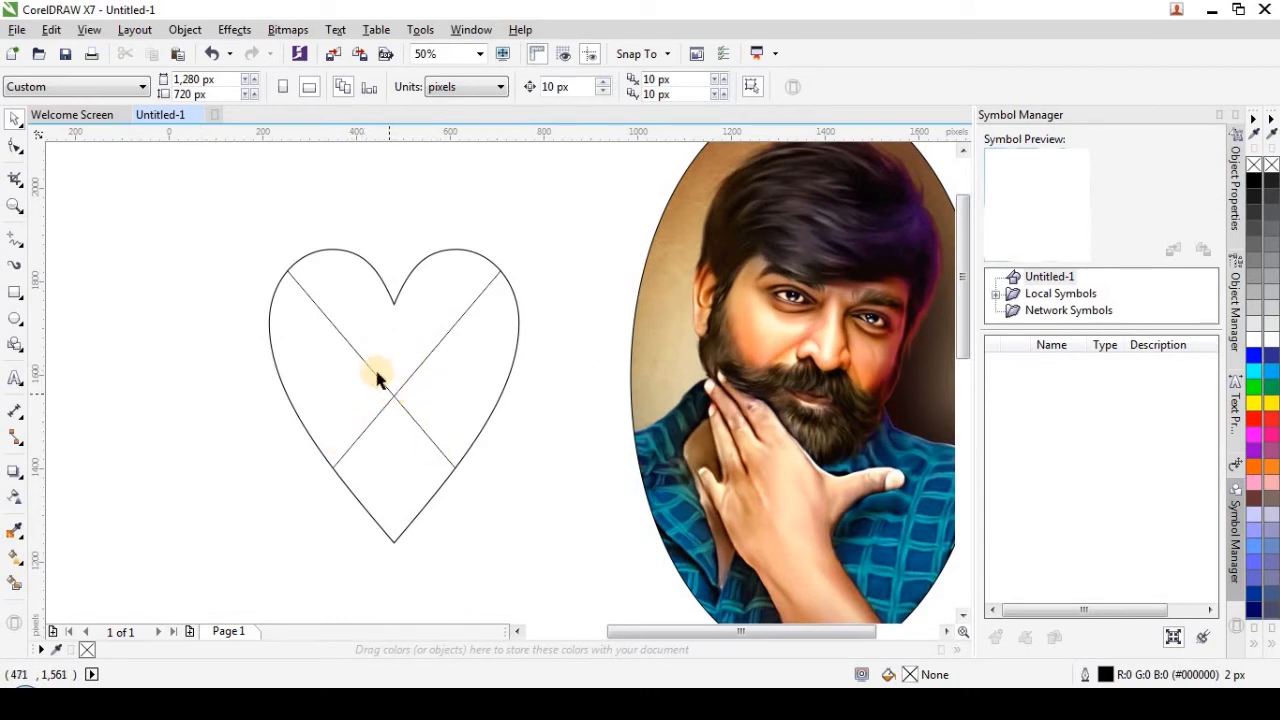
Set the empty heart's frame type to None and deselect the heart
{"action": "right_click", "coordinate": [358, 338]}
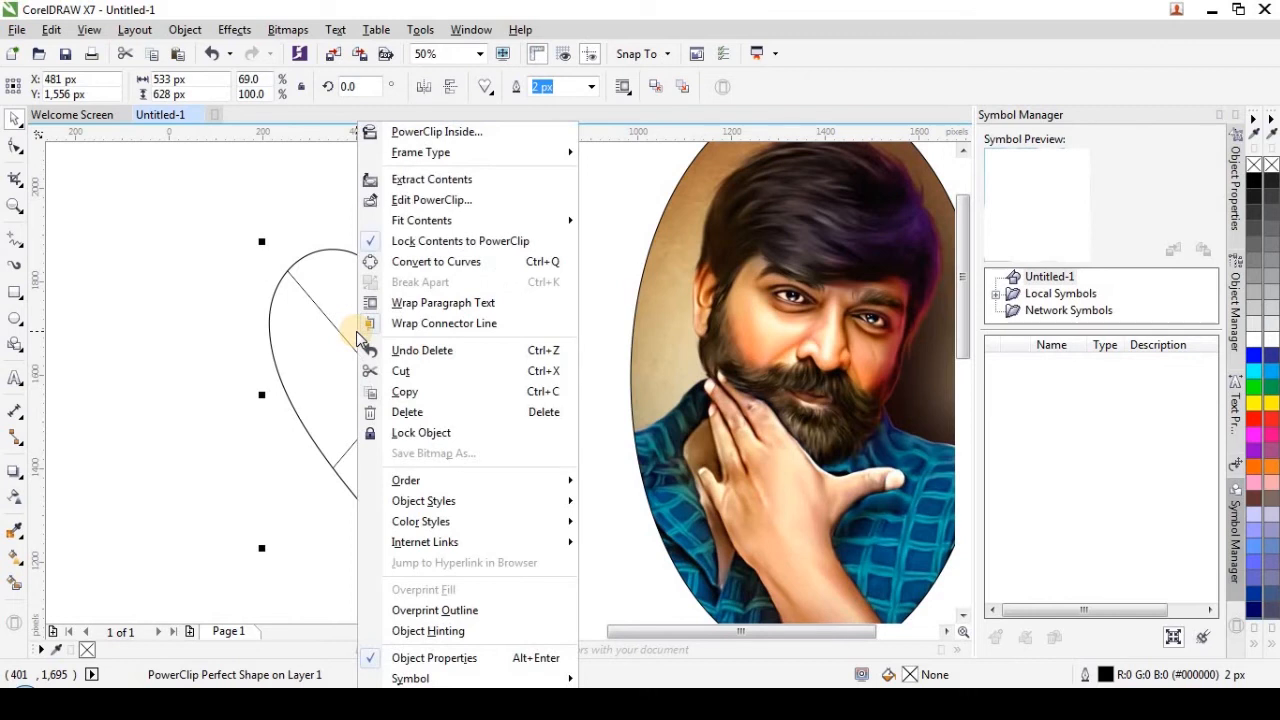
{"action": "mouse_move", "coordinate": [446, 160]}
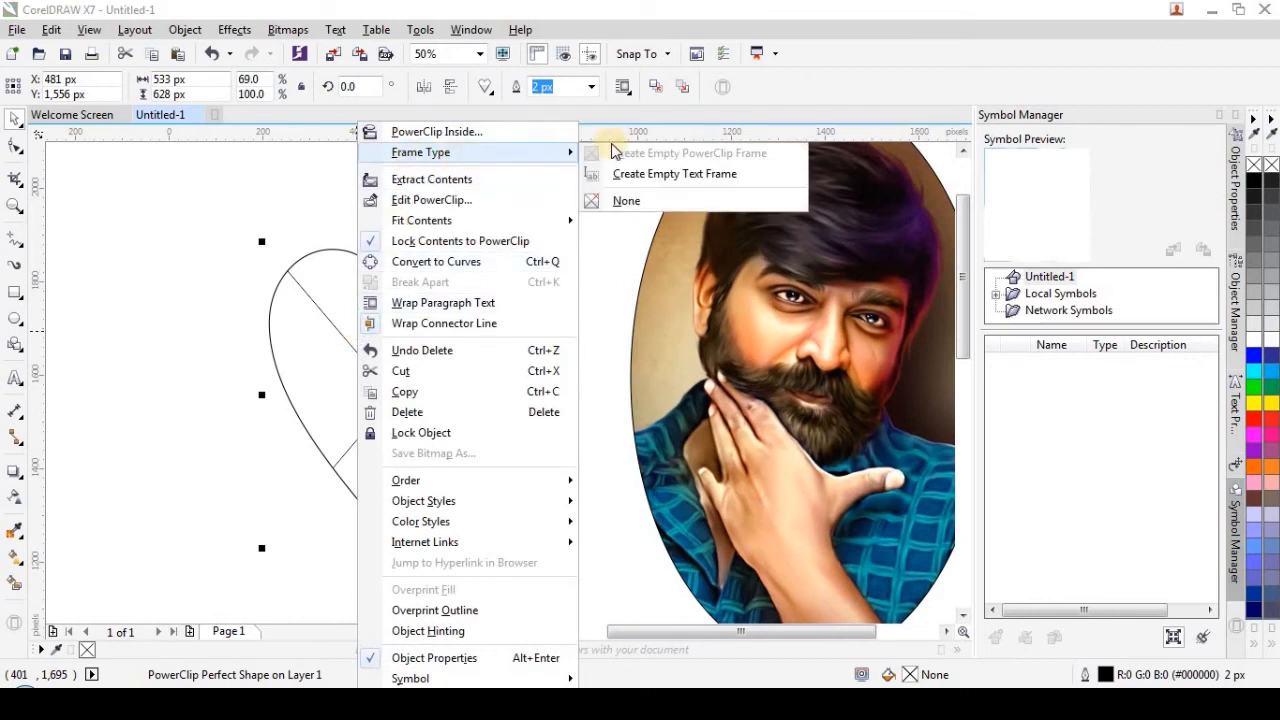
{"action": "left_click", "coordinate": [627, 201]}
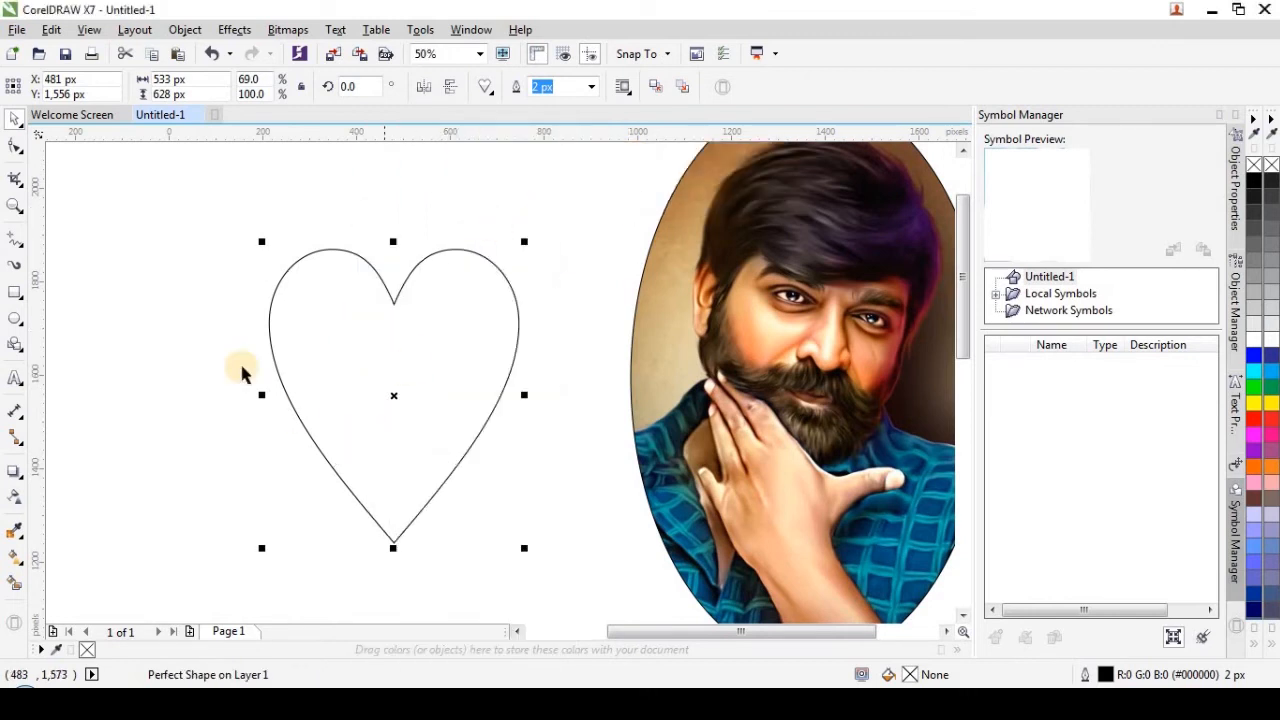
{"action": "left_click", "coordinate": [205, 314]}
{"action": "scroll", "coordinate": [240, 330], "scroll_direction": "down", "scroll_amount": 1}
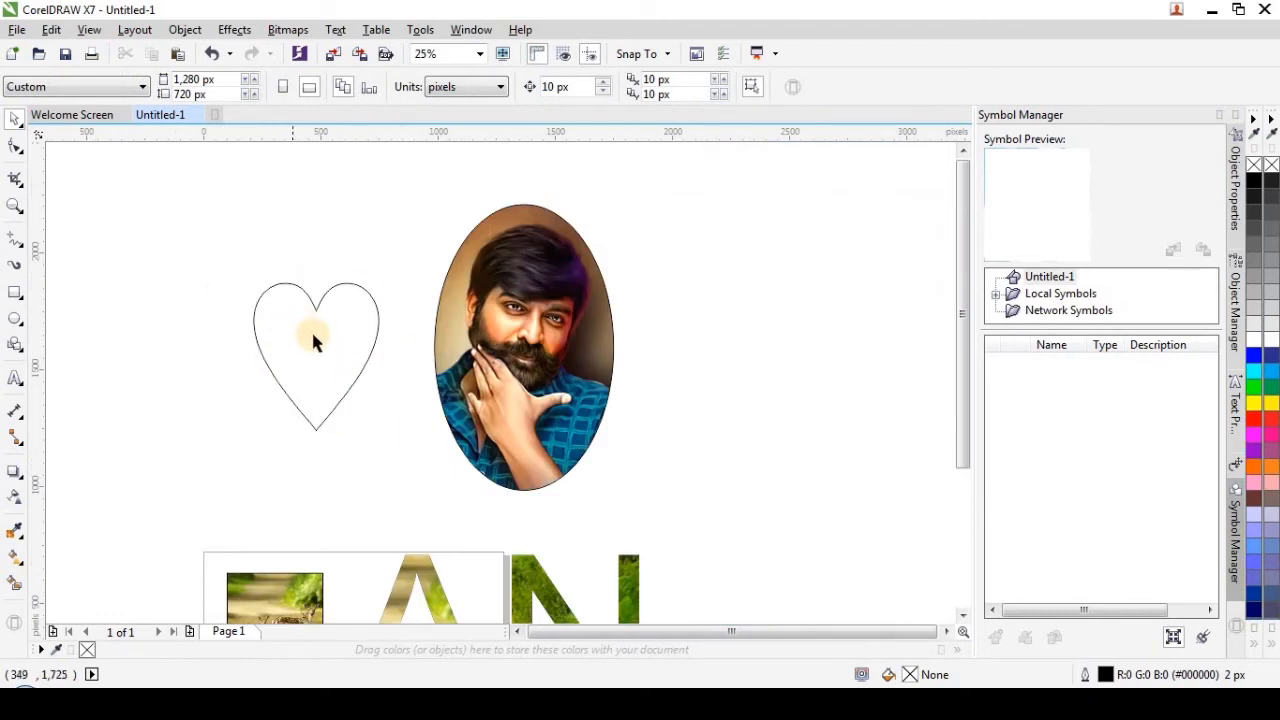
{"action": "scroll", "coordinate": [313, 341], "scroll_direction": "down", "scroll_amount": 1}
Import the image wp3987302 from the Desktop at its original size, placing it in the blank area beside the ellipse
{"action": "left_click", "coordinate": [17, 30]}
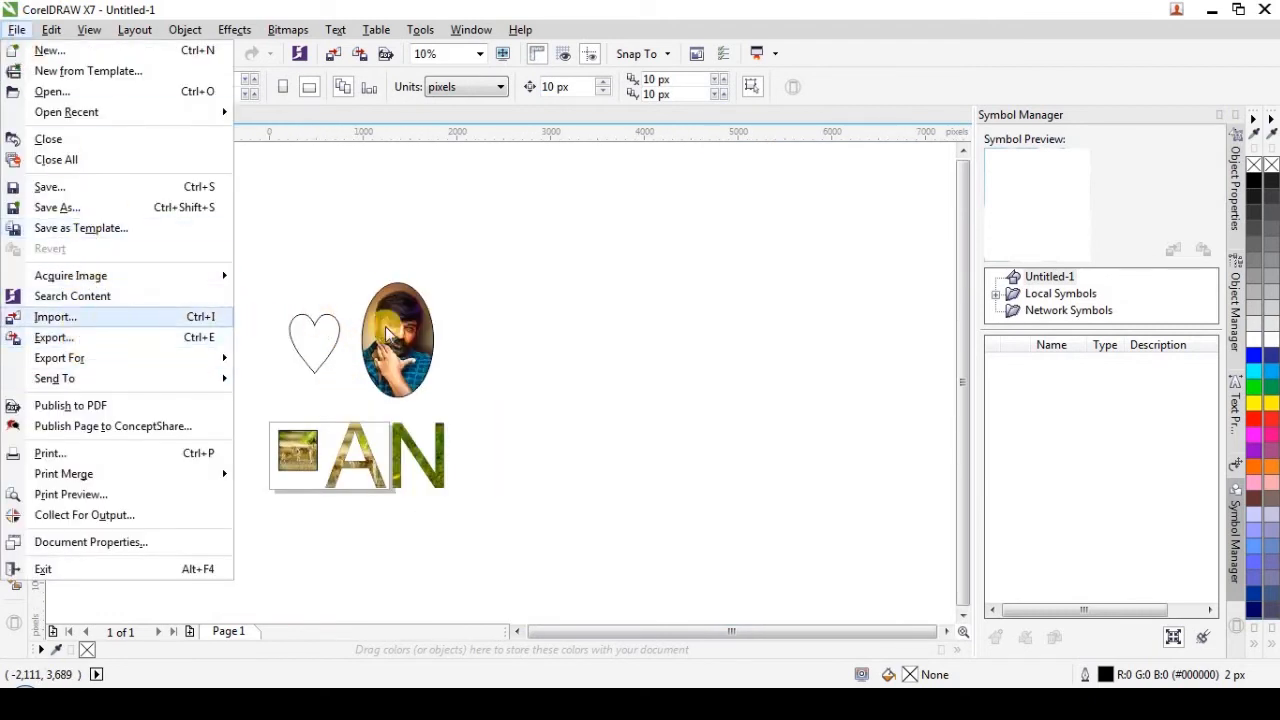
{"action": "left_click", "coordinate": [113, 317]}
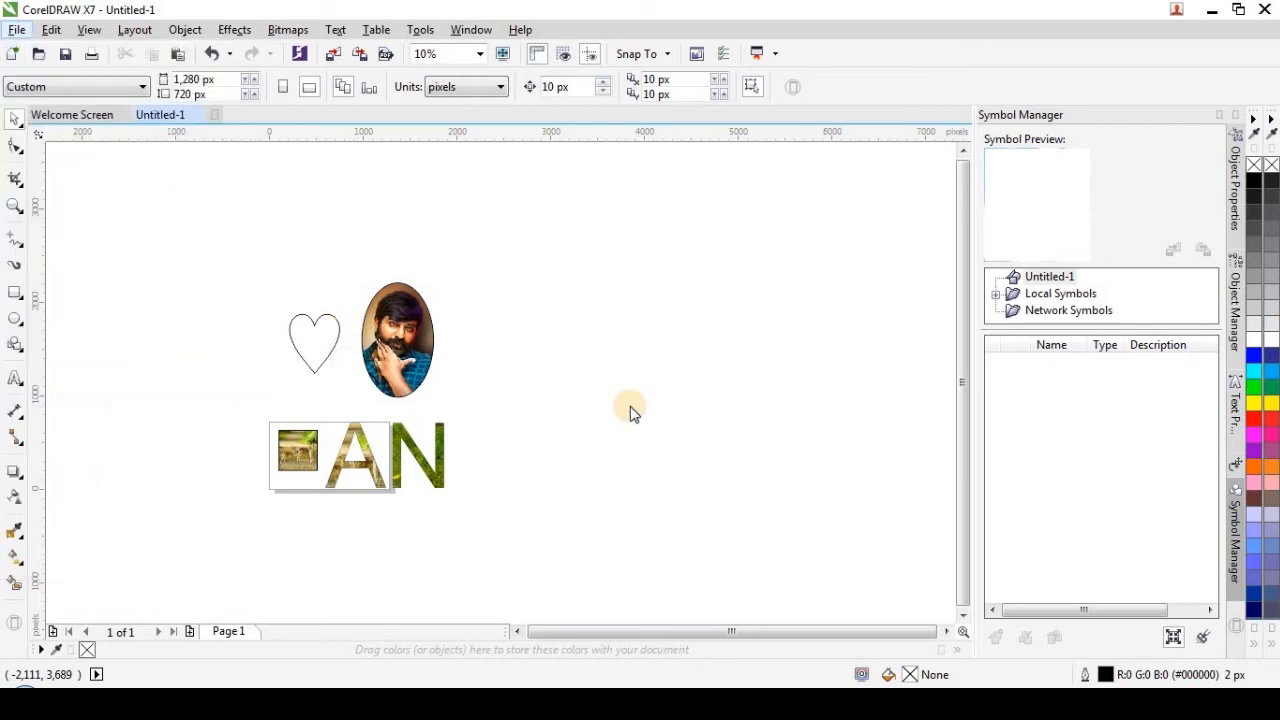
{"action": "left_click_drag", "start_coordinate": [837, 314], "coordinate": [836, 477]}
{"action": "left_click", "coordinate": [480, 488]}
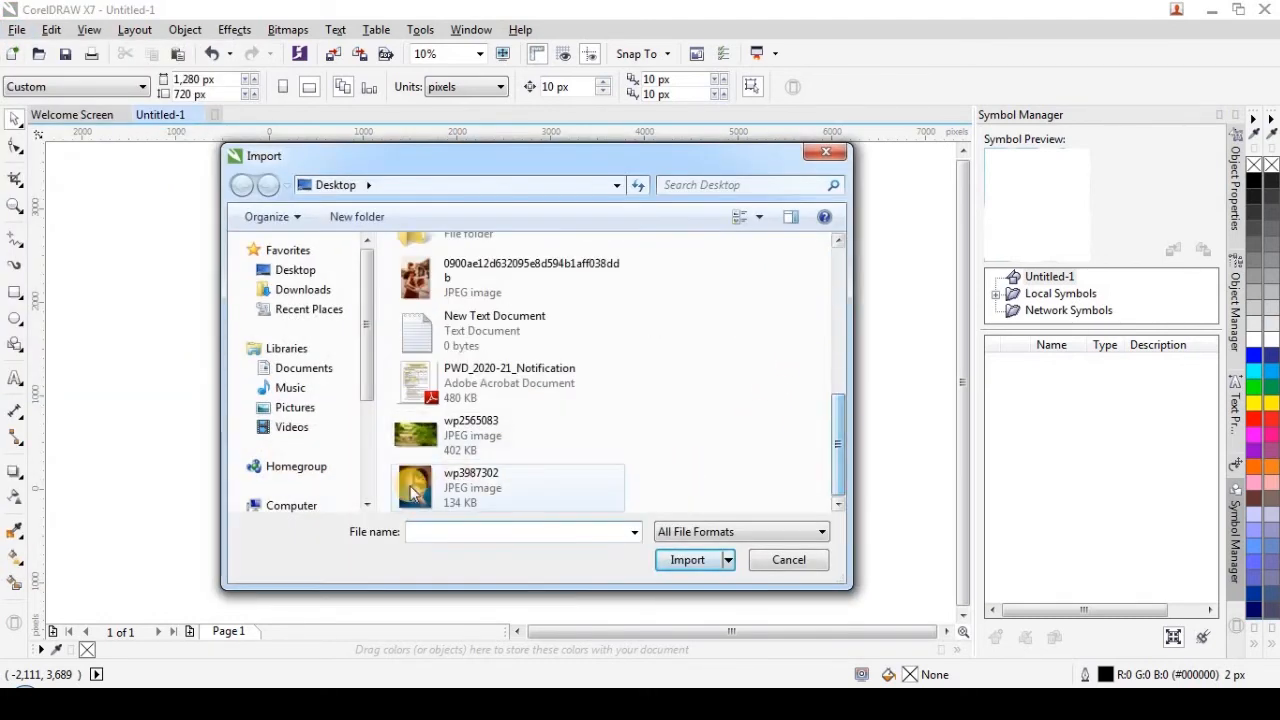
{"action": "left_click", "coordinate": [686, 589]}
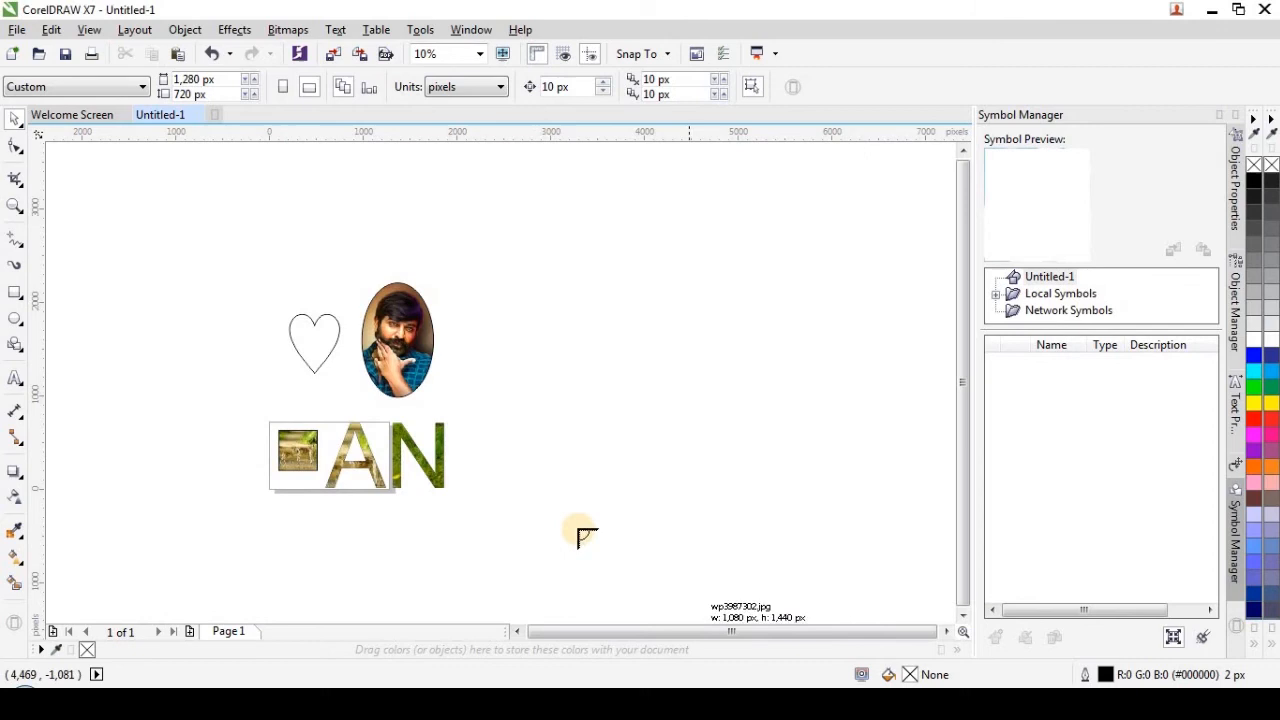
{"action": "left_click", "coordinate": [531, 366]}
Move the imported photo next to the heart, on the side opposite the ellipse, and deselect it
{"action": "left_click_drag", "start_coordinate": [620, 426], "coordinate": [249, 277]}
{"action": "scroll", "coordinate": [288, 320], "scroll_direction": "up", "scroll_amount": 4}
{"action": "scroll", "coordinate": [429, 380], "scroll_direction": "down", "scroll_amount": 2}
{"action": "left_click_drag", "start_coordinate": [317, 363], "coordinate": [175, 308]}
{"action": "left_click_drag", "start_coordinate": [278, 368], "coordinate": [358, 411]}
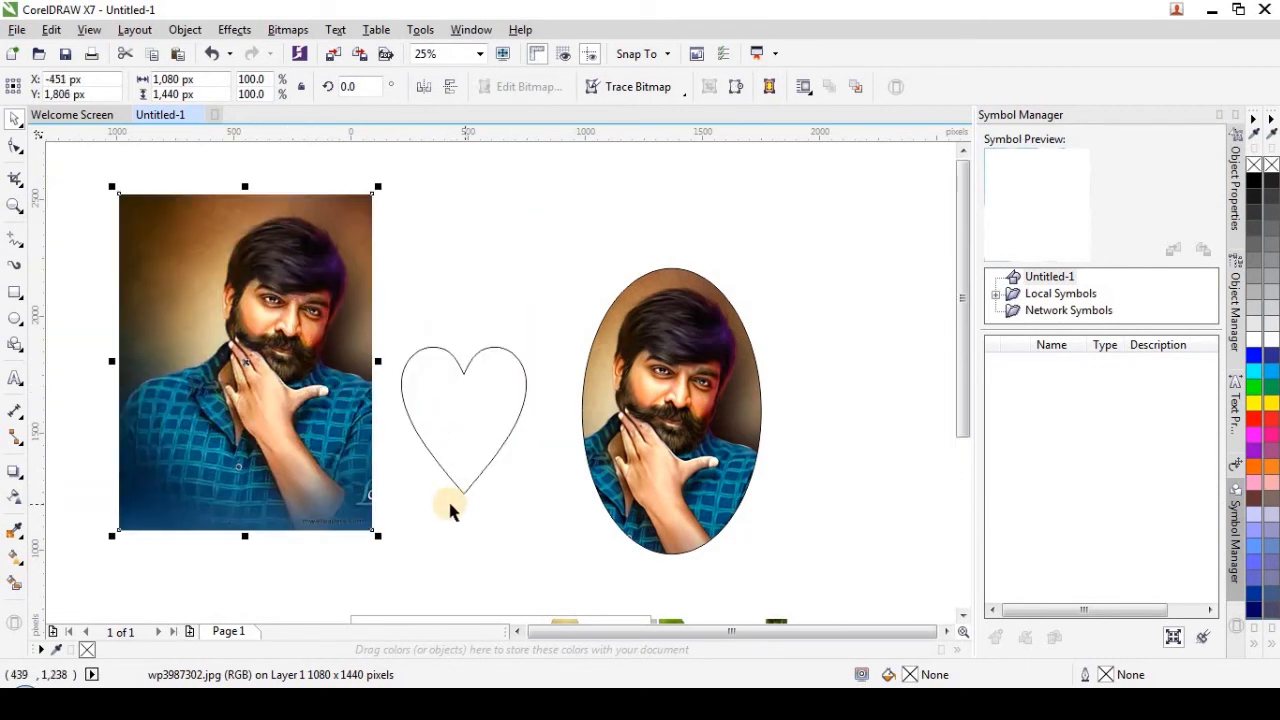
{"action": "left_click", "coordinate": [446, 518]}
Turn the plain heart shape into an empty PowerClip frame and deselect it
{"action": "scroll", "coordinate": [418, 488], "scroll_direction": "down", "scroll_amount": 1}
{"action": "scroll", "coordinate": [417, 486], "scroll_direction": "up", "scroll_amount": 1}
{"action": "scroll", "coordinate": [326, 374], "scroll_direction": "down", "scroll_amount": 1}
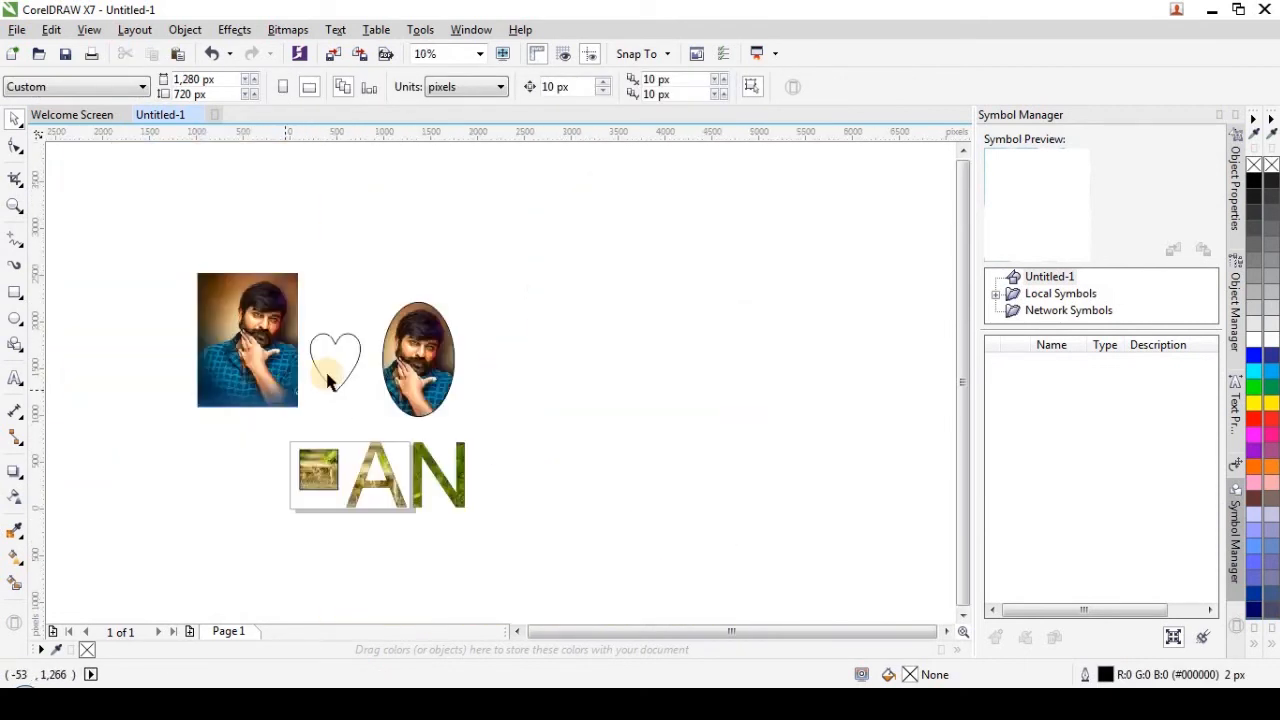
{"action": "scroll", "coordinate": [327, 375], "scroll_direction": "up", "scroll_amount": 1}
{"action": "scroll", "coordinate": [320, 371], "scroll_direction": "up", "scroll_amount": 1}
{"action": "scroll", "coordinate": [326, 431], "scroll_direction": "down", "scroll_amount": 1}
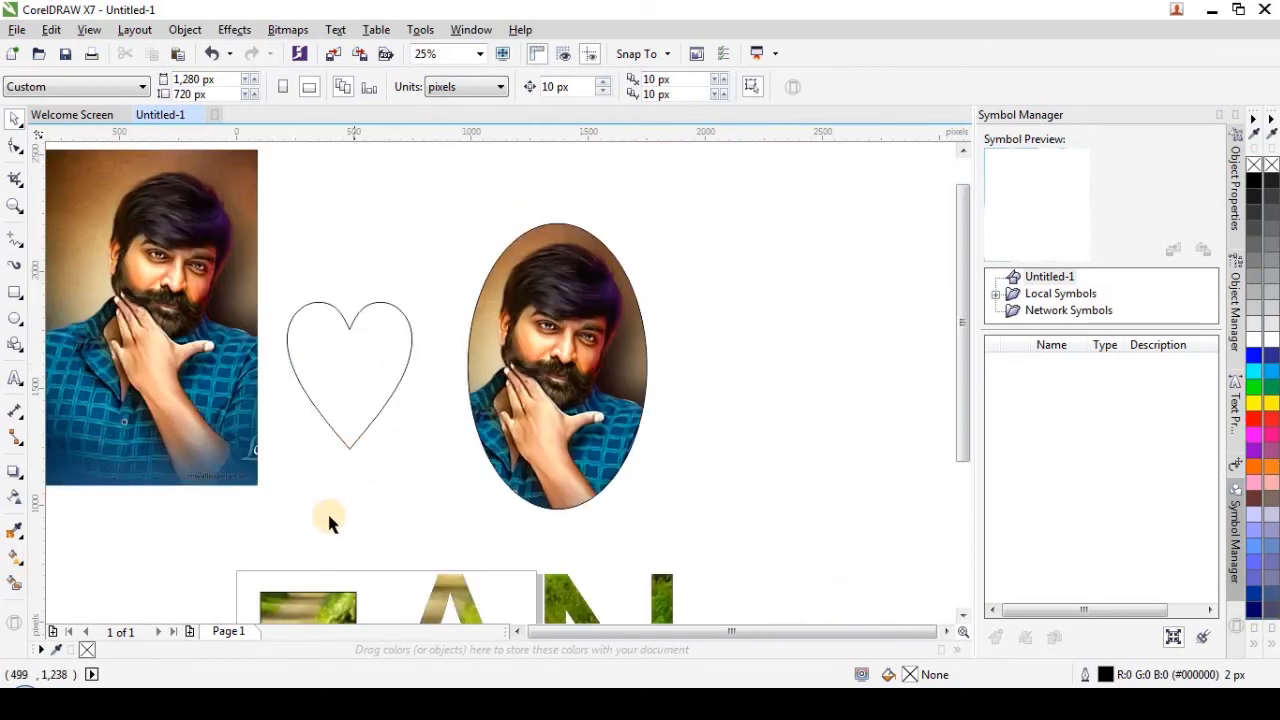
{"action": "scroll", "coordinate": [326, 440], "scroll_direction": "up", "scroll_amount": 1}
{"action": "scroll", "coordinate": [329, 391], "scroll_direction": "down", "scroll_amount": 1}
{"action": "scroll", "coordinate": [330, 383], "scroll_direction": "up", "scroll_amount": 1}
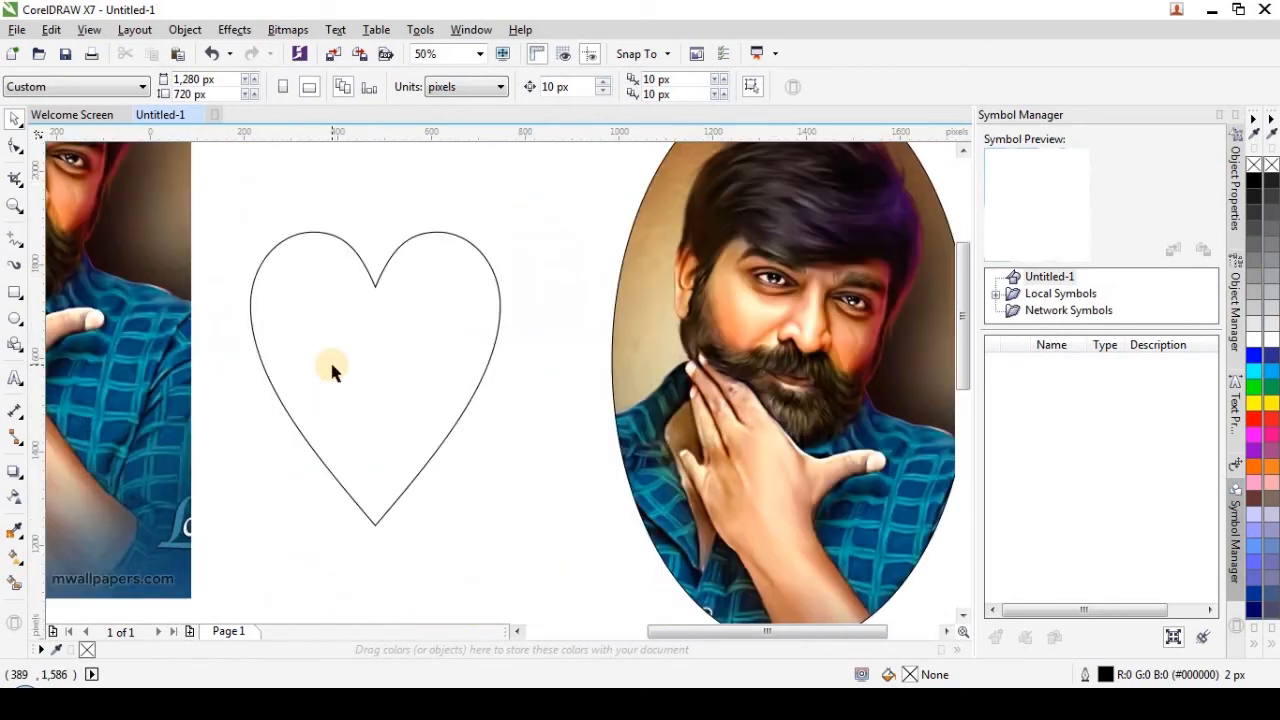
{"action": "left_click", "coordinate": [315, 300]}
{"action": "right_click", "coordinate": [326, 302]}
{"action": "mouse_move", "coordinate": [379, 243]}
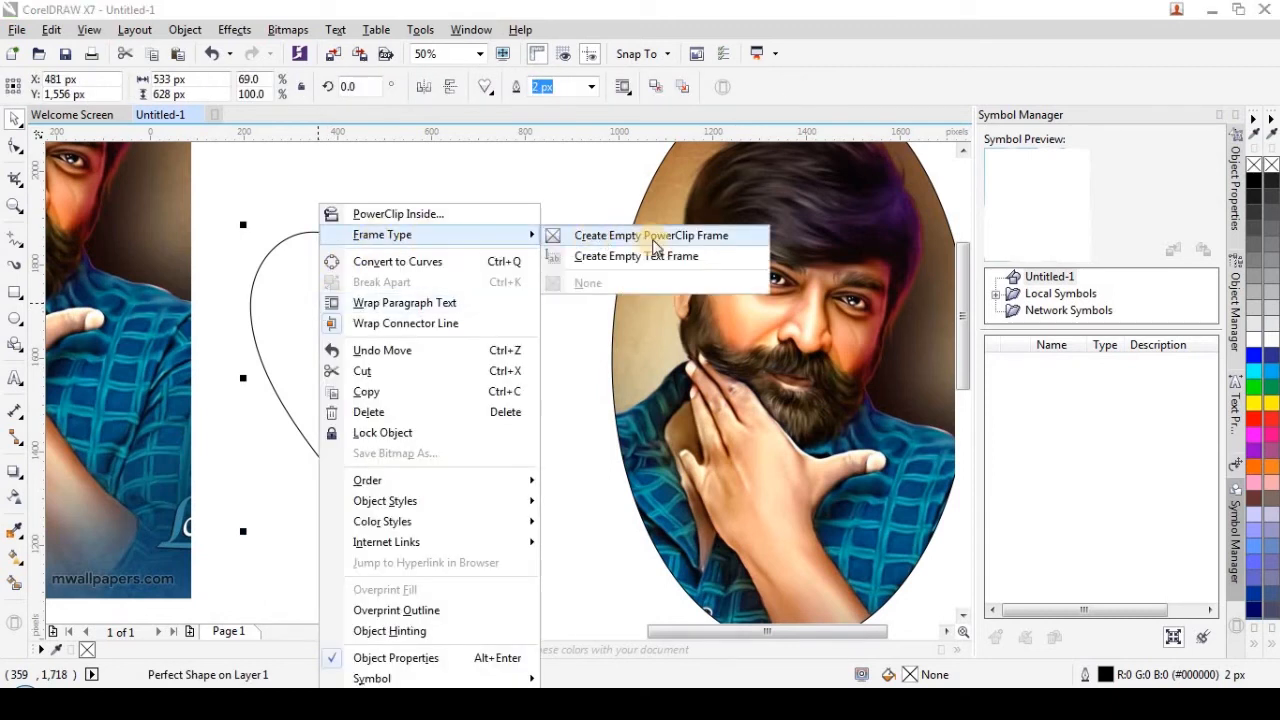
{"action": "left_click", "coordinate": [686, 240]}
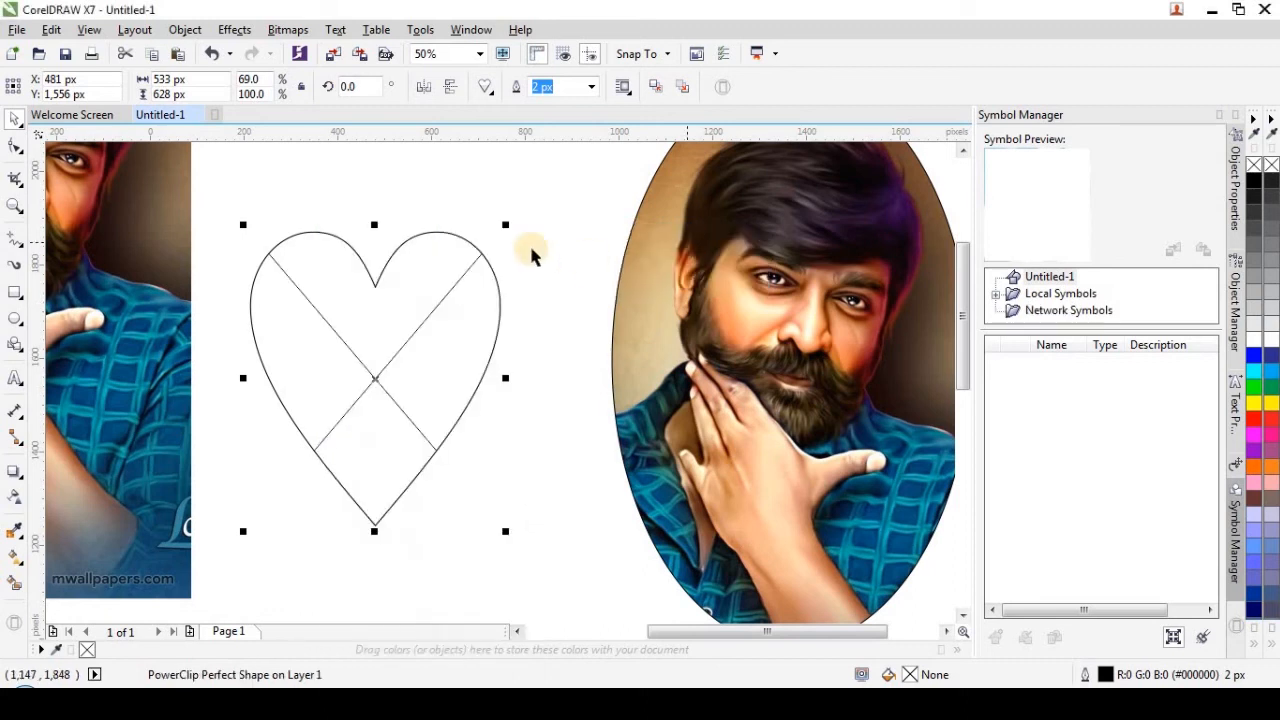
{"action": "left_click", "coordinate": [508, 178]}
{"action": "scroll", "coordinate": [495, 275], "scroll_direction": "down", "scroll_amount": 2}
{"action": "scroll", "coordinate": [421, 326], "scroll_direction": "up", "scroll_amount": 2}
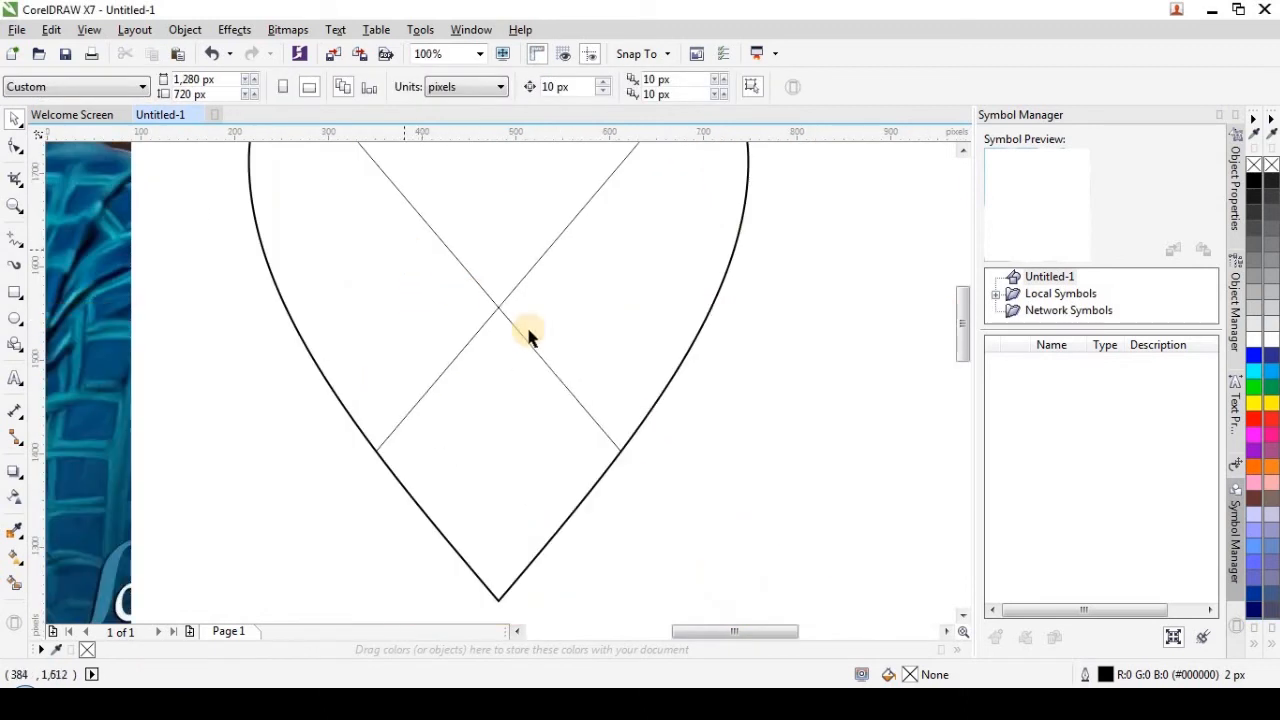
{"action": "scroll", "coordinate": [526, 334], "scroll_direction": "down", "scroll_amount": 1}
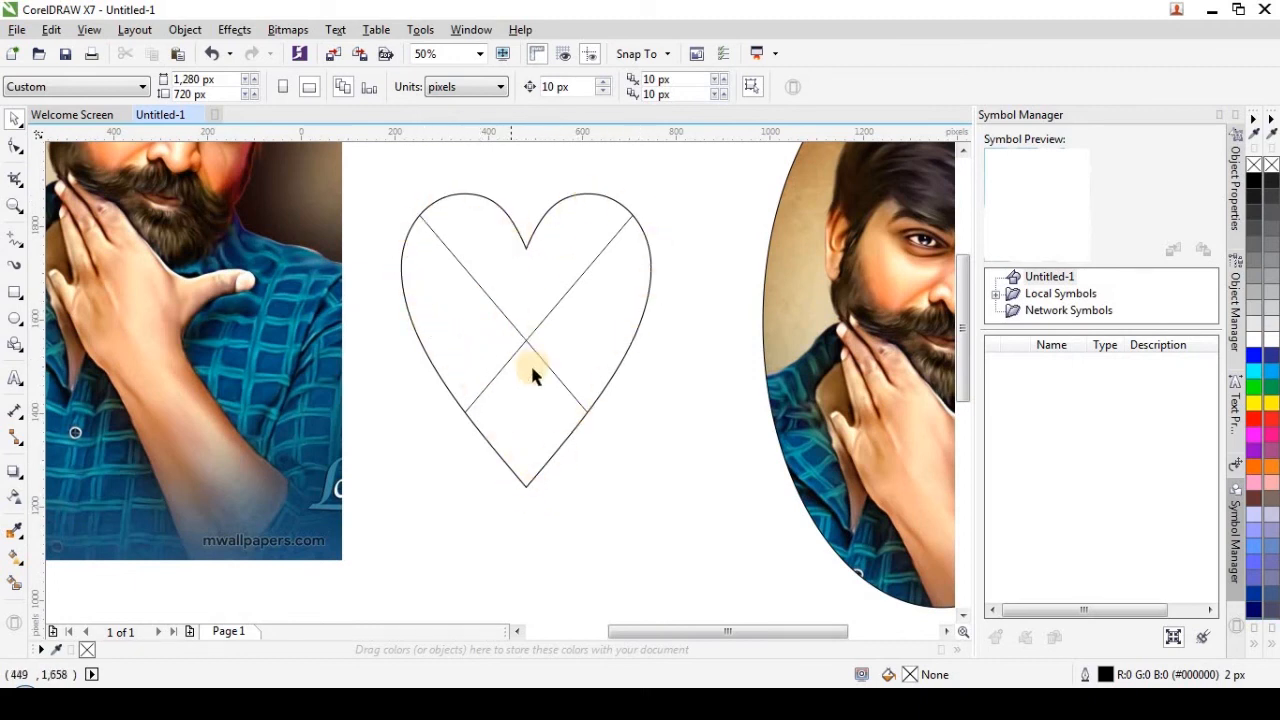
{"action": "scroll", "coordinate": [532, 368], "scroll_direction": "down", "scroll_amount": 2}
{"action": "scroll", "coordinate": [517, 455], "scroll_direction": "up", "scroll_amount": 2}
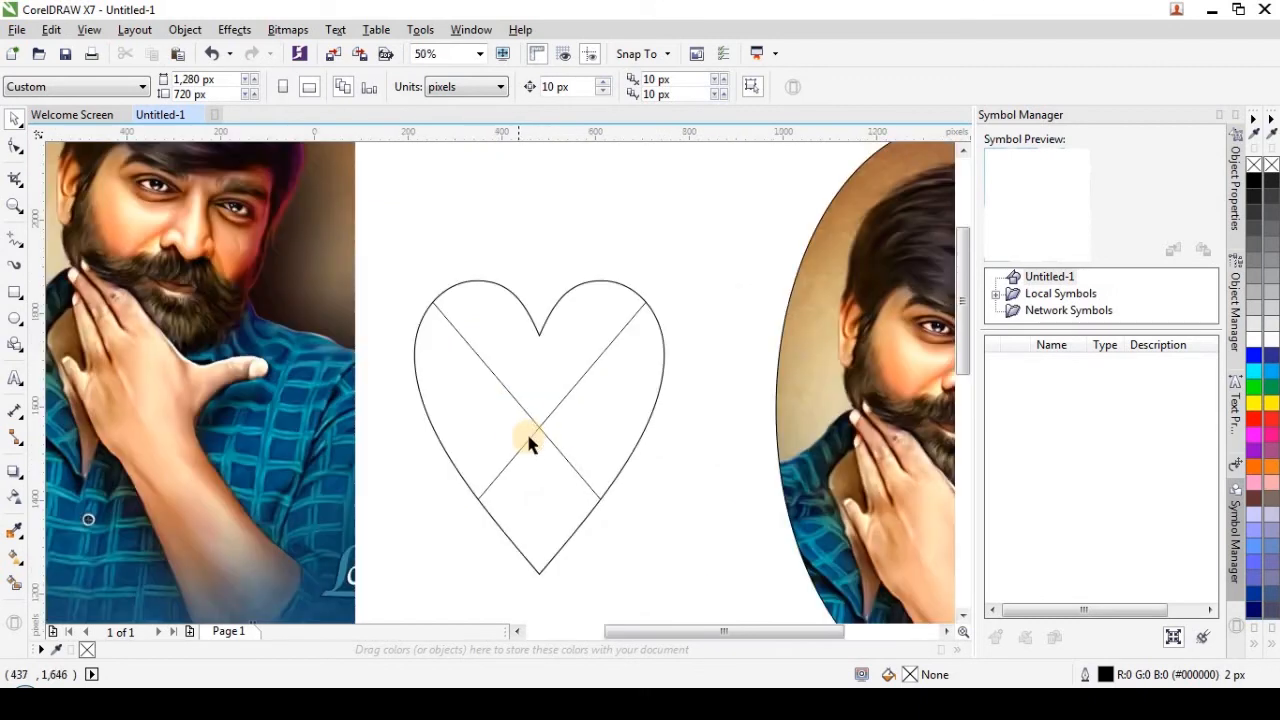
Import the image 0900ae12d632095e8d594b1aff038ddb from the Desktop at its original size, placing it in the blank area above and beside the ellipse
{"action": "scroll", "coordinate": [287, 452], "scroll_direction": "down", "scroll_amount": 1}
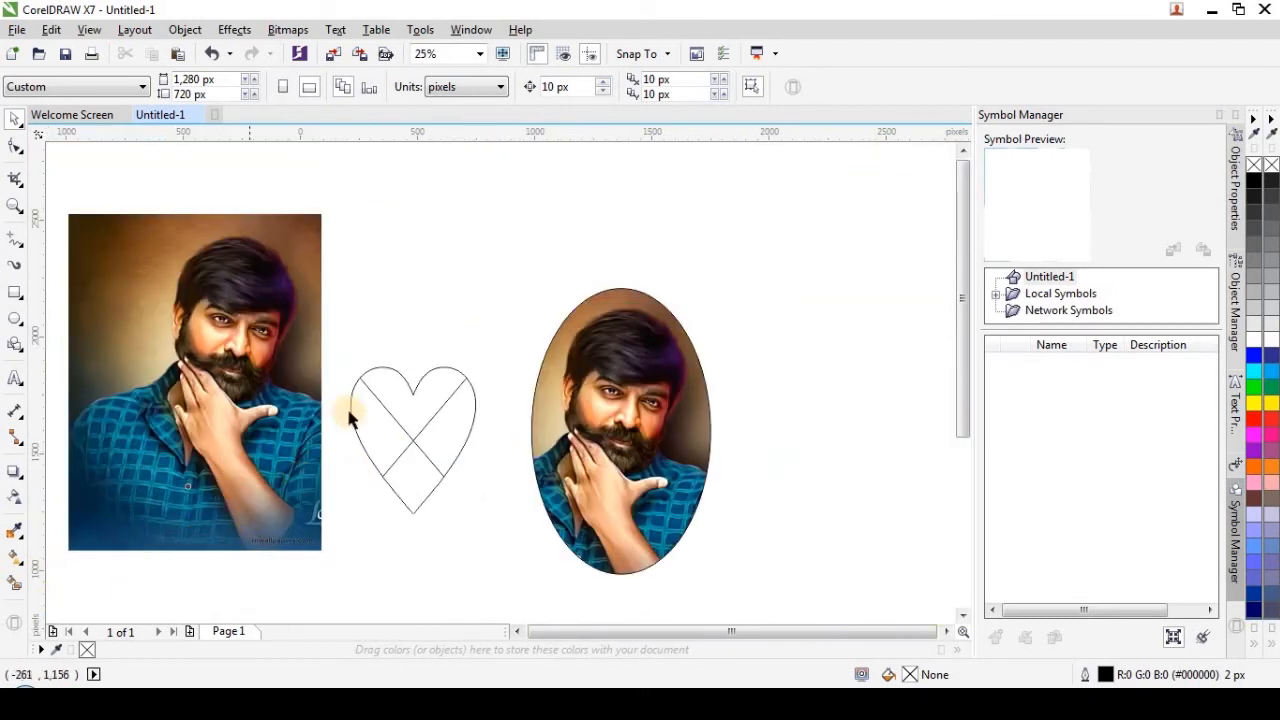
{"action": "scroll", "coordinate": [375, 458], "scroll_direction": "up", "scroll_amount": 1}
{"action": "scroll", "coordinate": [517, 466], "scroll_direction": "down", "scroll_amount": 2}
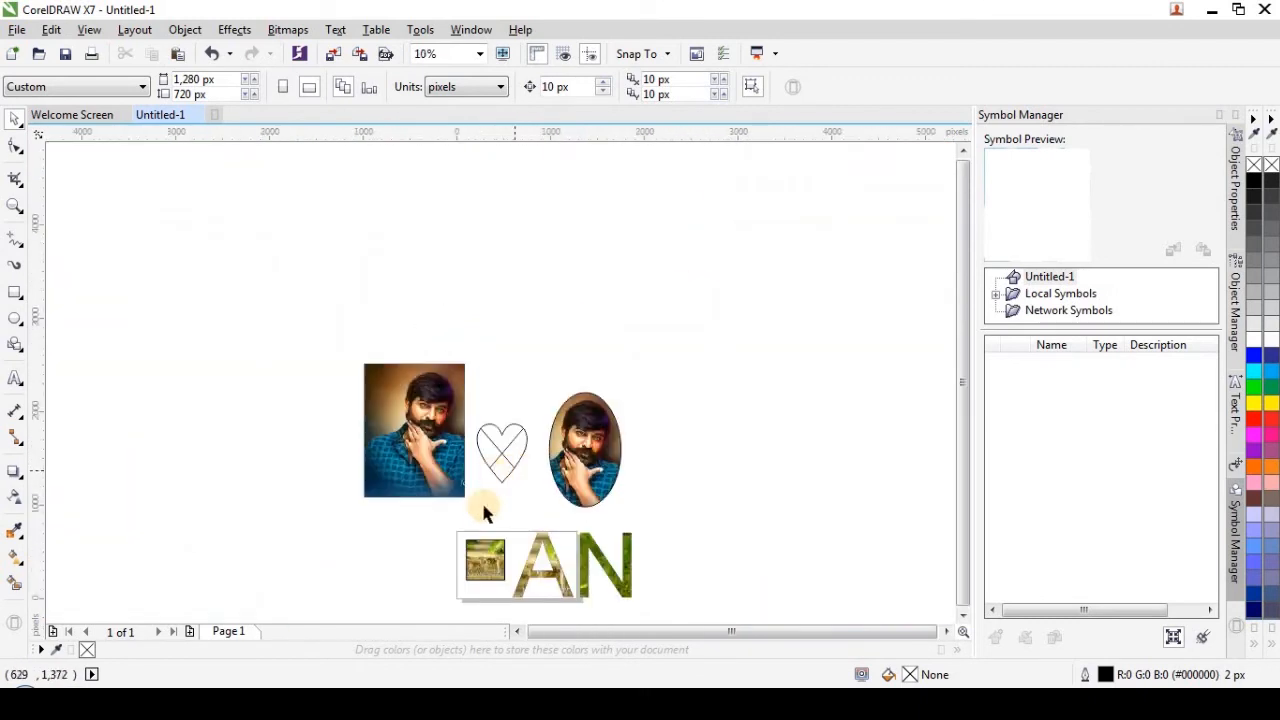
{"action": "left_click", "coordinate": [14, 30]}
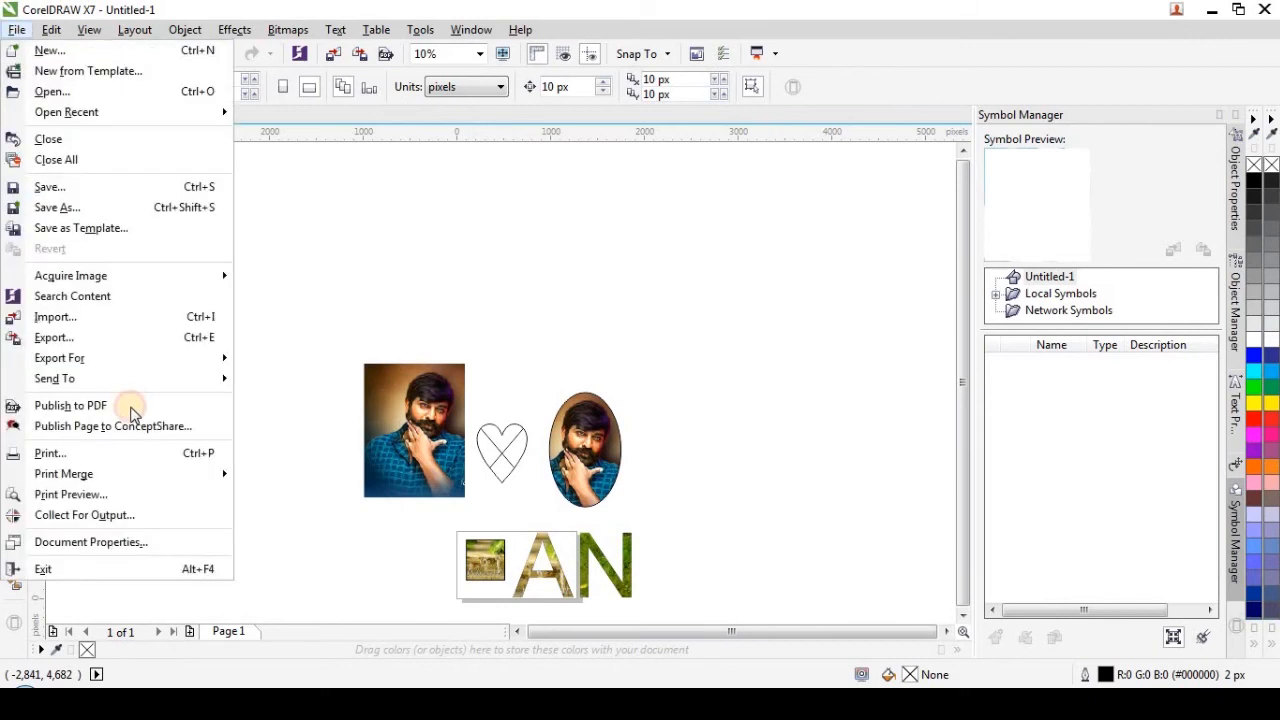
{"action": "left_click", "coordinate": [128, 318]}
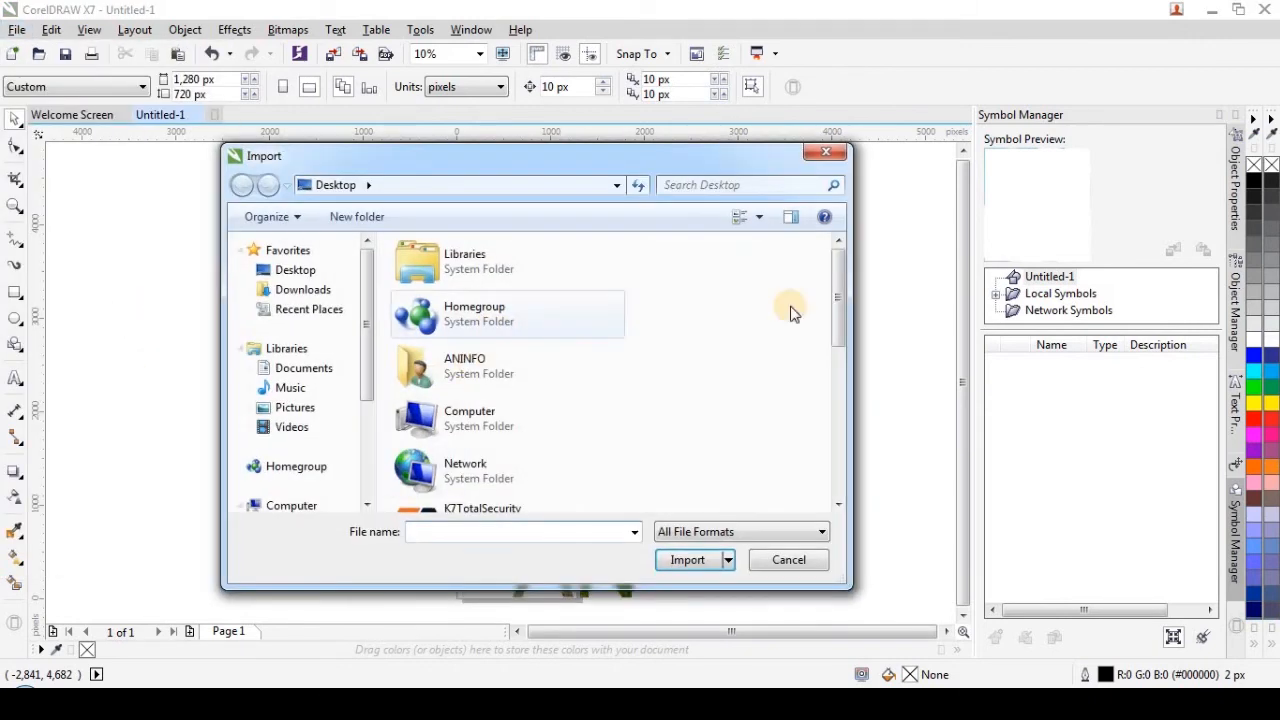
{"action": "left_click", "coordinate": [836, 430]}
{"action": "left_click", "coordinate": [832, 428]}
{"action": "left_click", "coordinate": [480, 270]}
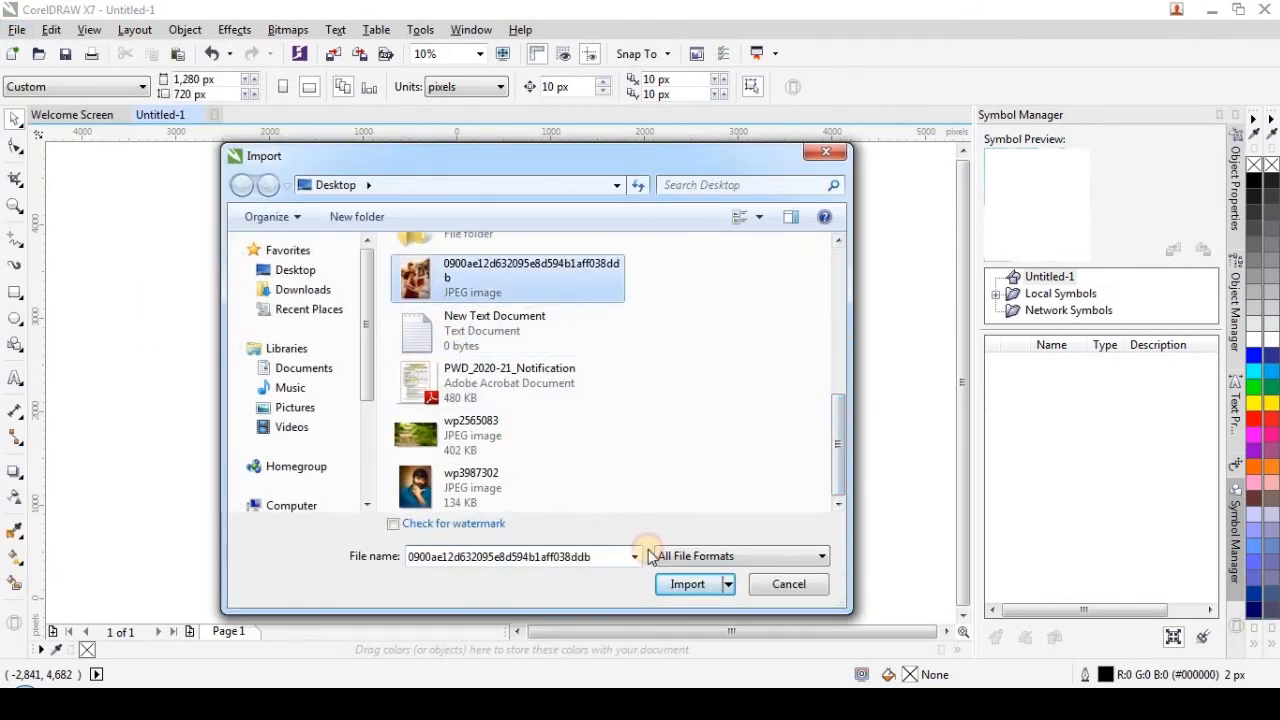
{"action": "left_click", "coordinate": [686, 583]}
{"action": "left_click", "coordinate": [660, 309]}
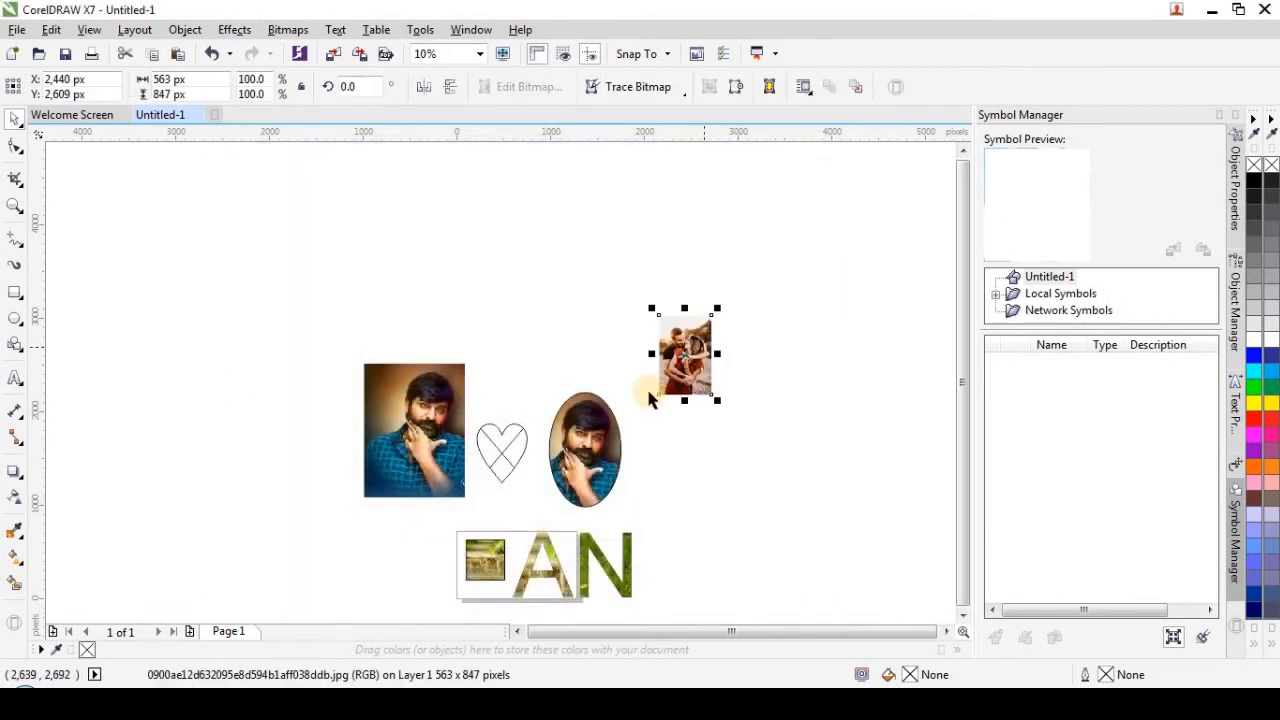
Place the imported couple photo inside the heart's empty PowerClip frame and deselect the heart
{"action": "scroll", "coordinate": [643, 386], "scroll_direction": "up", "scroll_amount": 3}
{"action": "scroll", "coordinate": [428, 390], "scroll_direction": "down", "scroll_amount": 1}
{"action": "scroll", "coordinate": [274, 370], "scroll_direction": "down", "scroll_amount": 2}
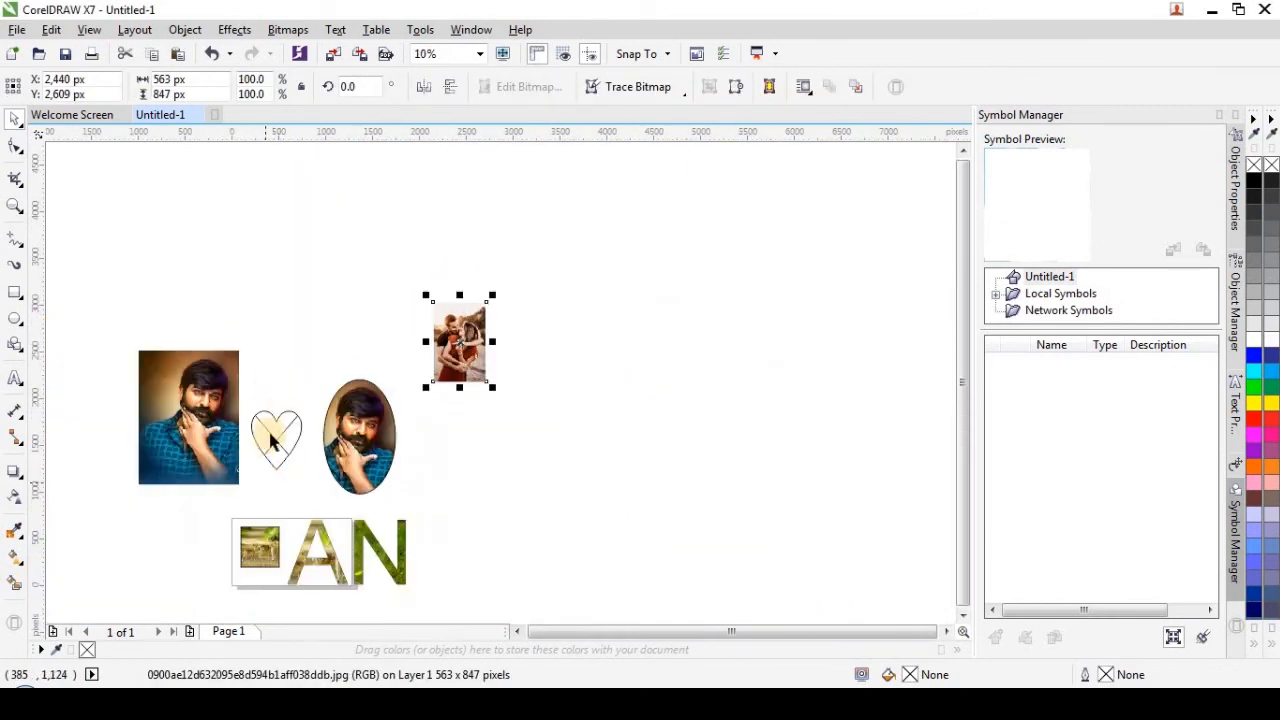
{"action": "scroll", "coordinate": [265, 435], "scroll_direction": "up", "scroll_amount": 4}
{"action": "scroll", "coordinate": [340, 375], "scroll_direction": "down", "scroll_amount": 2}
{"action": "left_click_drag", "start_coordinate": [796, 183], "coordinate": [313, 330]}
{"action": "scroll", "coordinate": [310, 370], "scroll_direction": "up", "scroll_amount": 4}
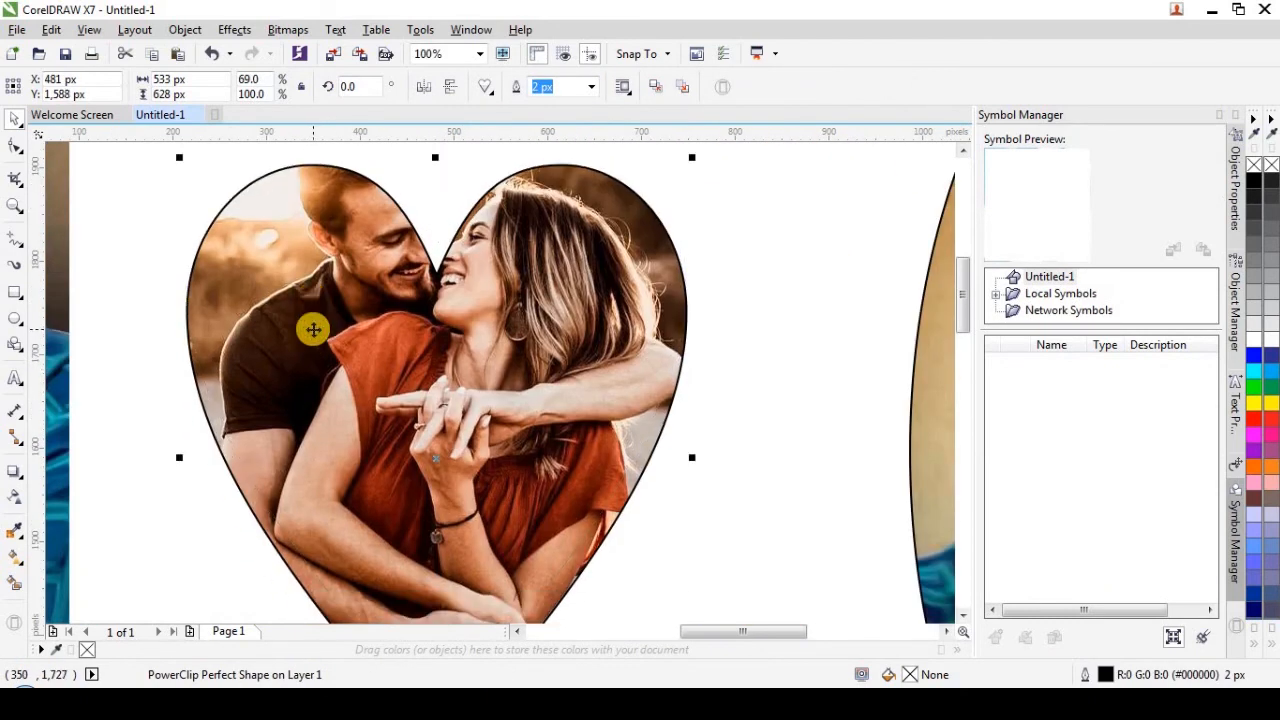
{"action": "scroll", "coordinate": [313, 330], "scroll_direction": "down", "scroll_amount": 4}
{"action": "left_click", "coordinate": [352, 204]}
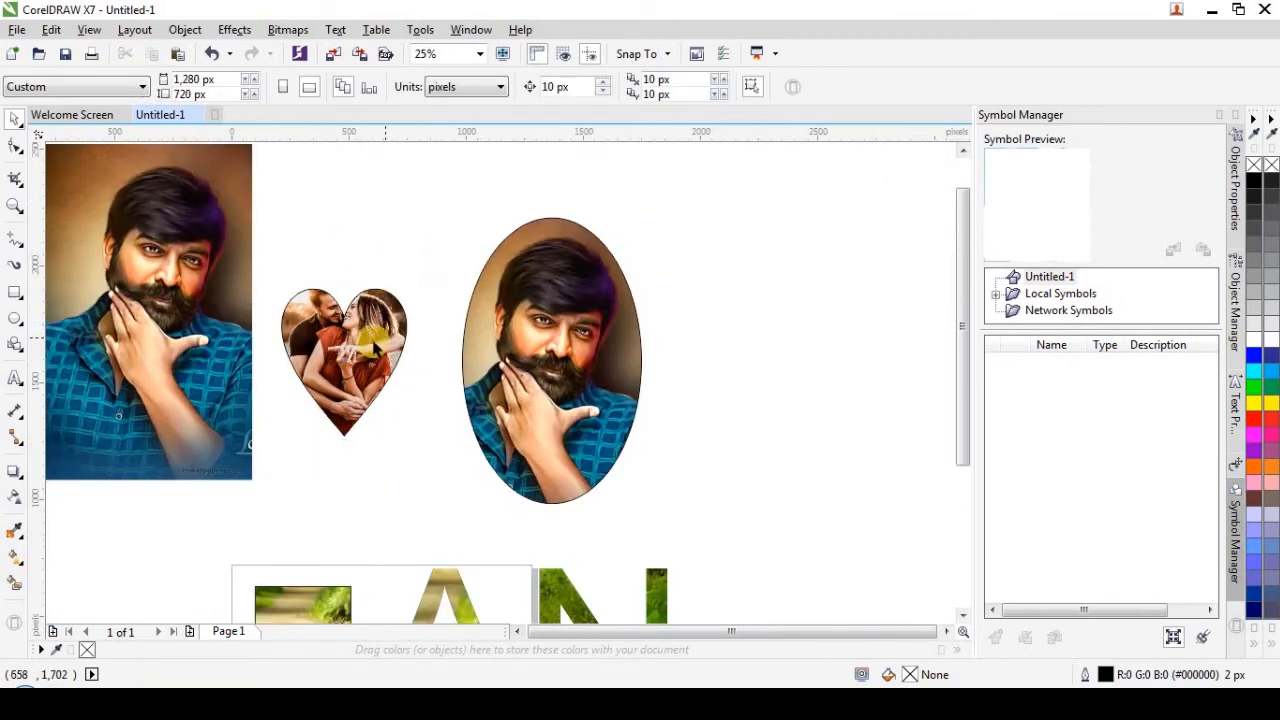
Extract the couple photo from the heart's PowerClip and delete the photo
{"action": "scroll", "coordinate": [370, 372], "scroll_direction": "down", "scroll_amount": 1}
{"action": "scroll", "coordinate": [376, 374], "scroll_direction": "up", "scroll_amount": 3}
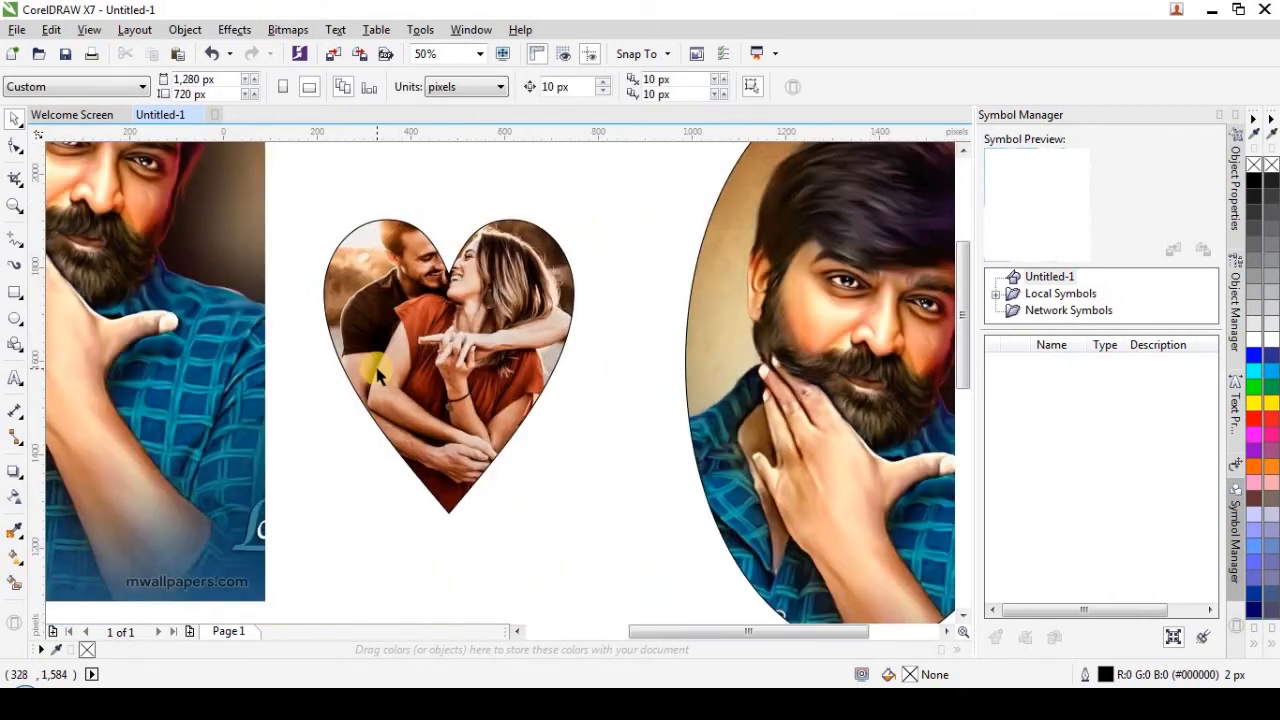
{"action": "left_click", "coordinate": [372, 336]}
{"action": "left_click", "coordinate": [188, 31]}
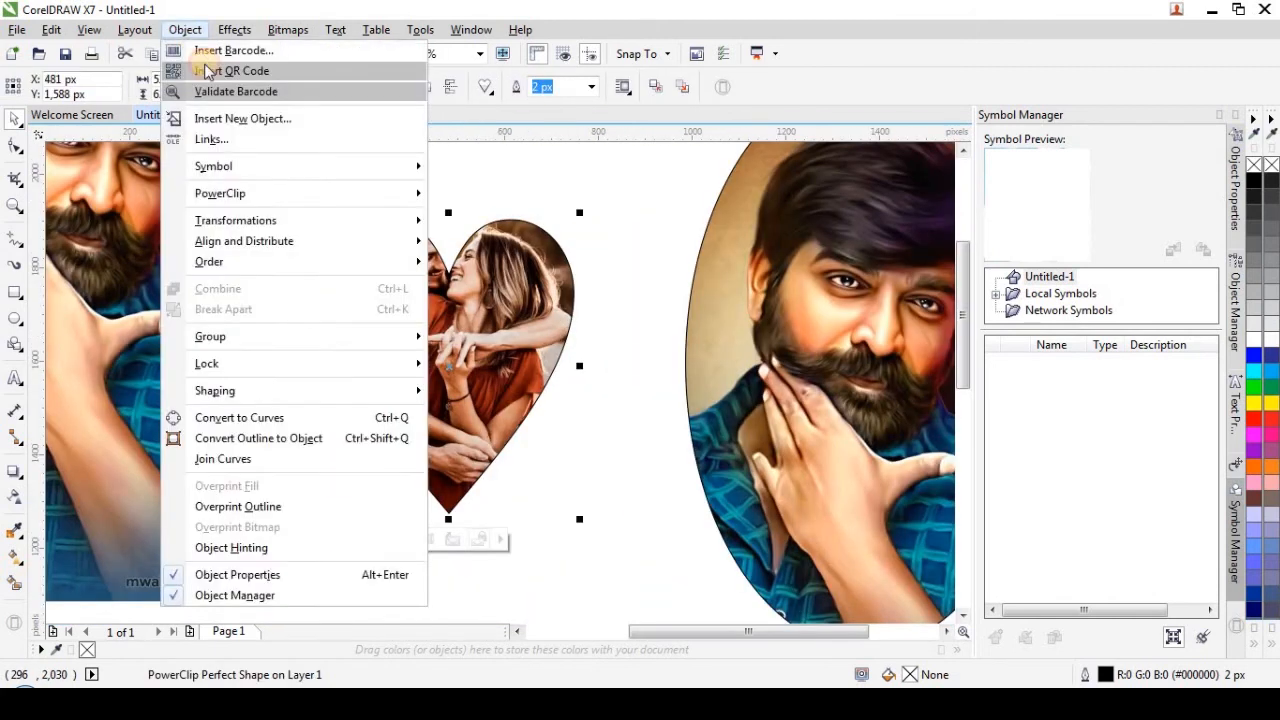
{"action": "mouse_move", "coordinate": [258, 204]}
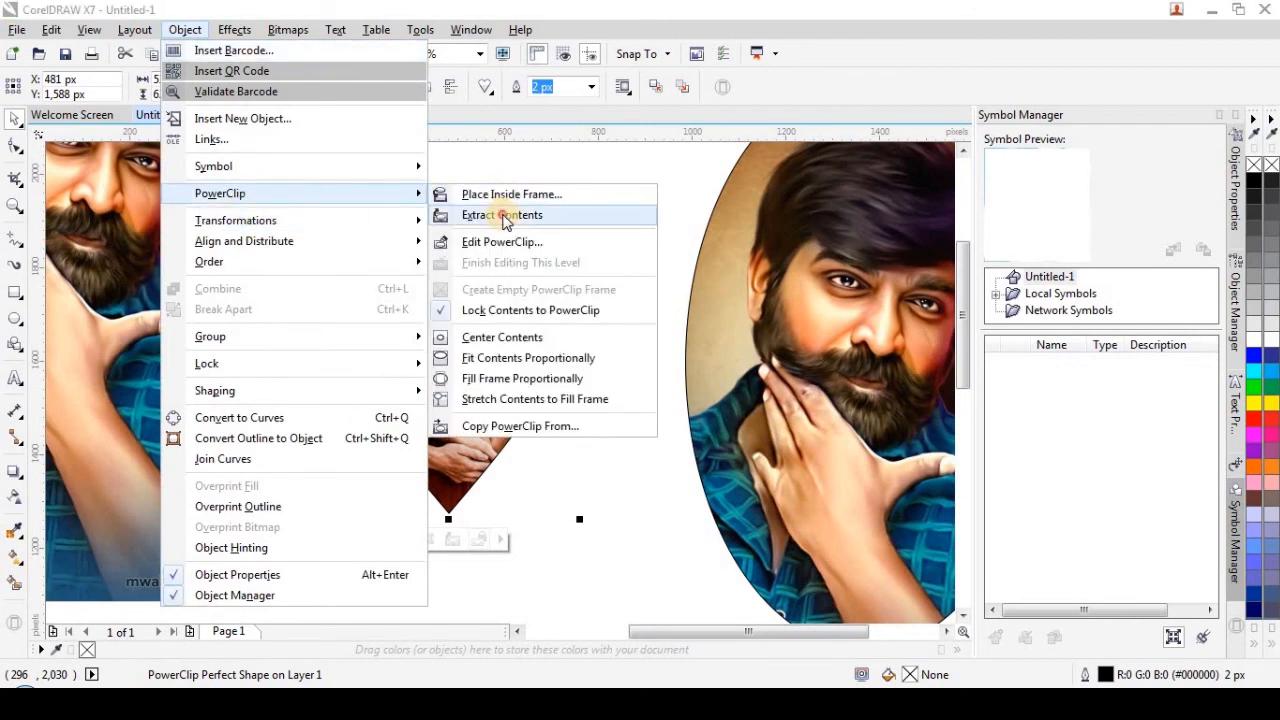
{"action": "left_click", "coordinate": [503, 214]}
{"action": "key", "text": "Delete"}
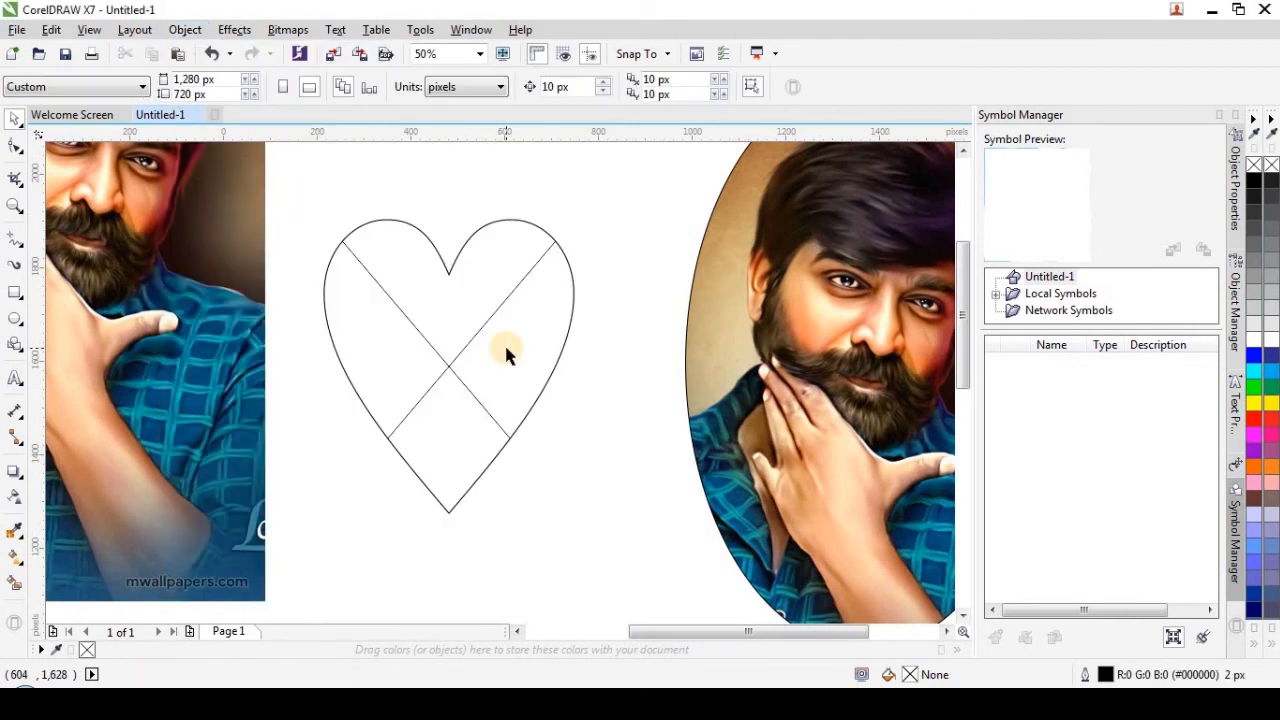
Set the empty heart's frame type to None and deselect the heart
{"action": "left_click", "coordinate": [465, 333]}
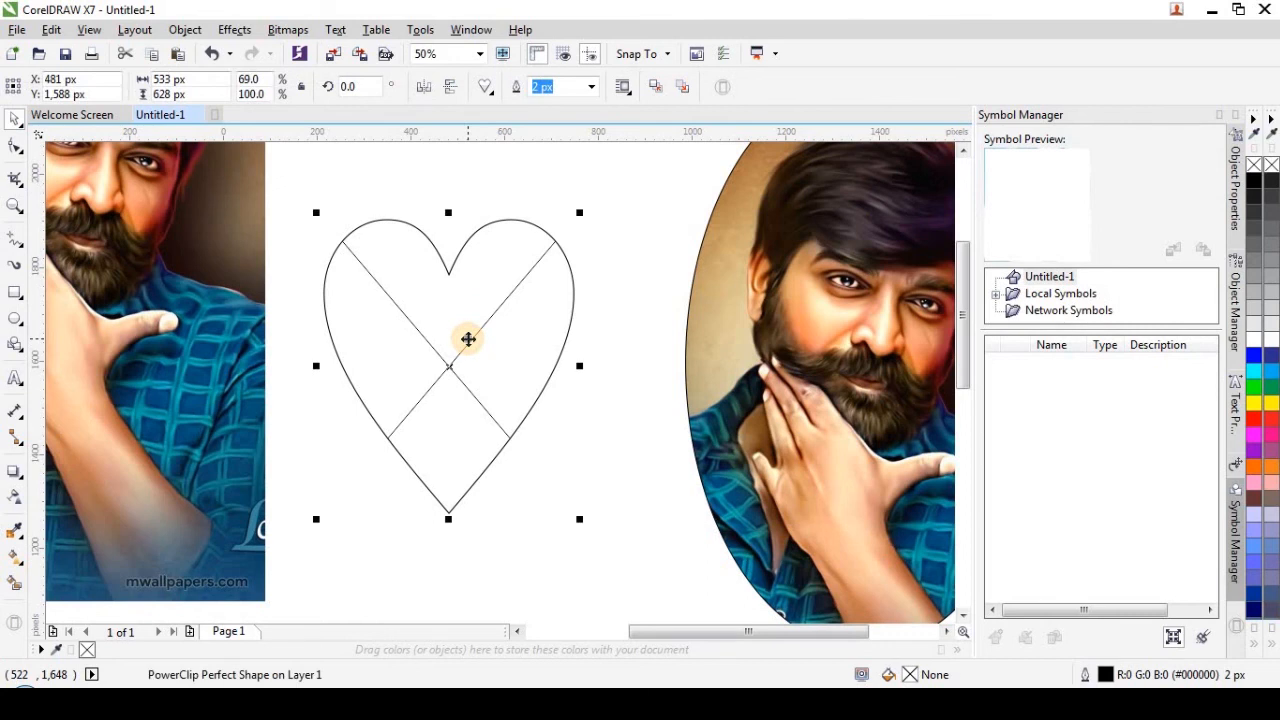
{"action": "right_click", "coordinate": [469, 343]}
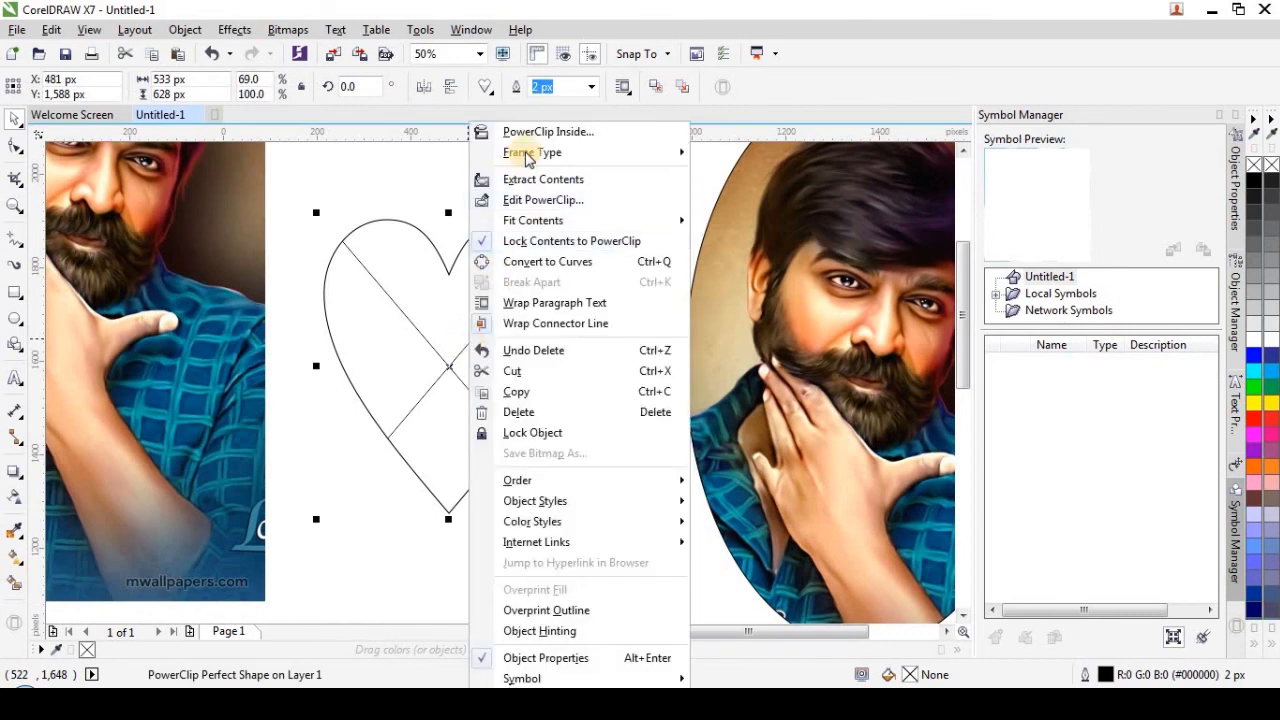
{"action": "left_click", "coordinate": [738, 201]}
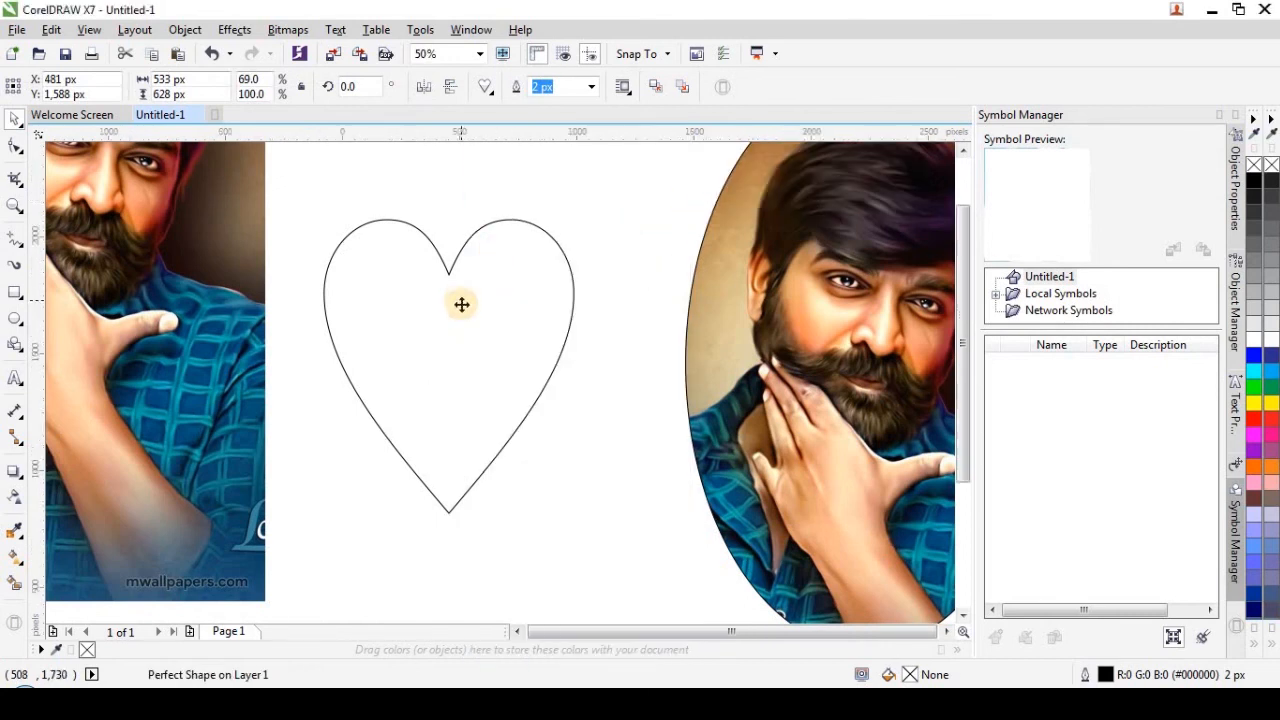
{"action": "scroll", "coordinate": [460, 302], "scroll_direction": "down", "scroll_amount": 1}
{"action": "left_click", "coordinate": [528, 474]}
Extract the portrait photo from the ellipse's PowerClip and delete the extracted photo
{"action": "left_click", "coordinate": [672, 311]}
{"action": "left_click", "coordinate": [672, 311]}
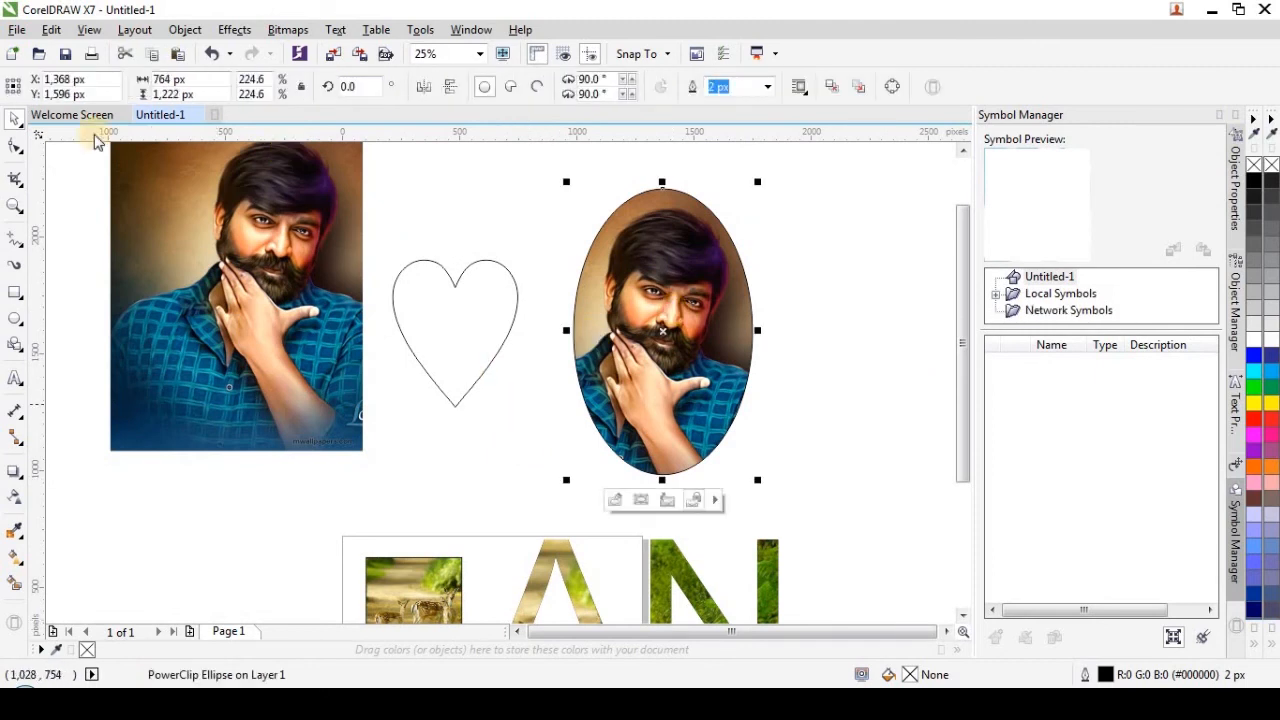
{"action": "left_click", "coordinate": [184, 30]}
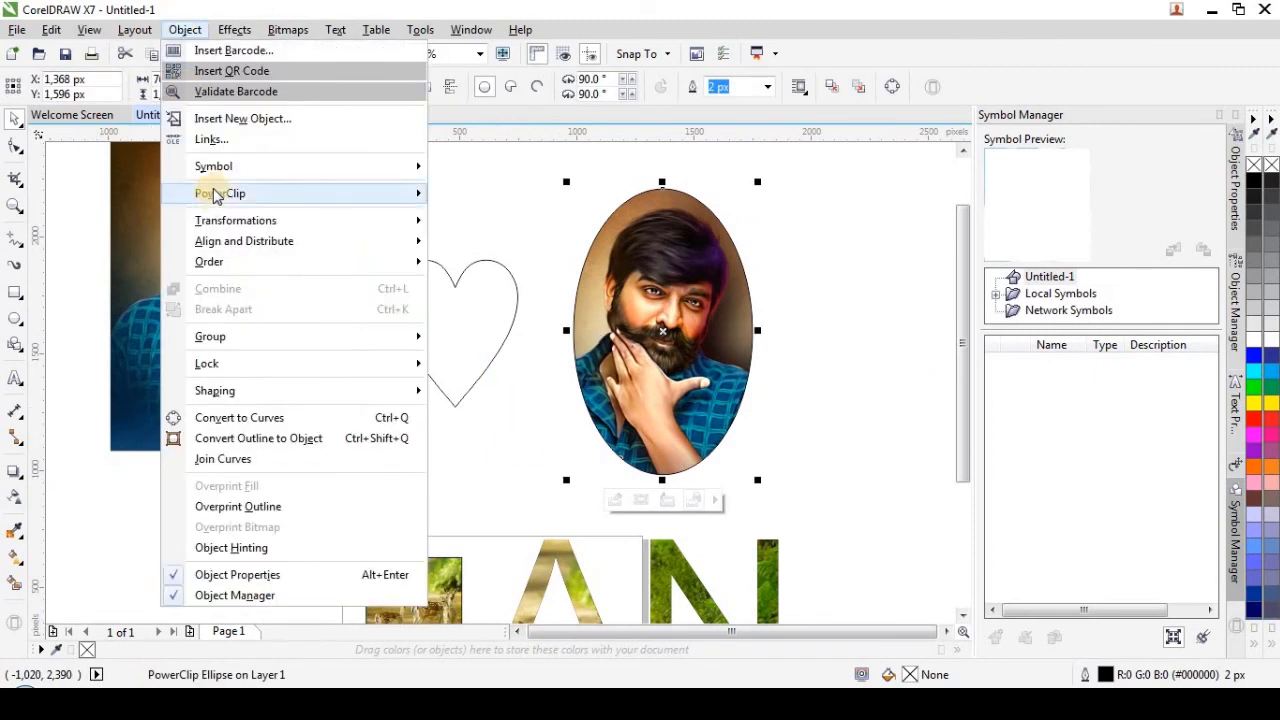
{"action": "mouse_move", "coordinate": [215, 195]}
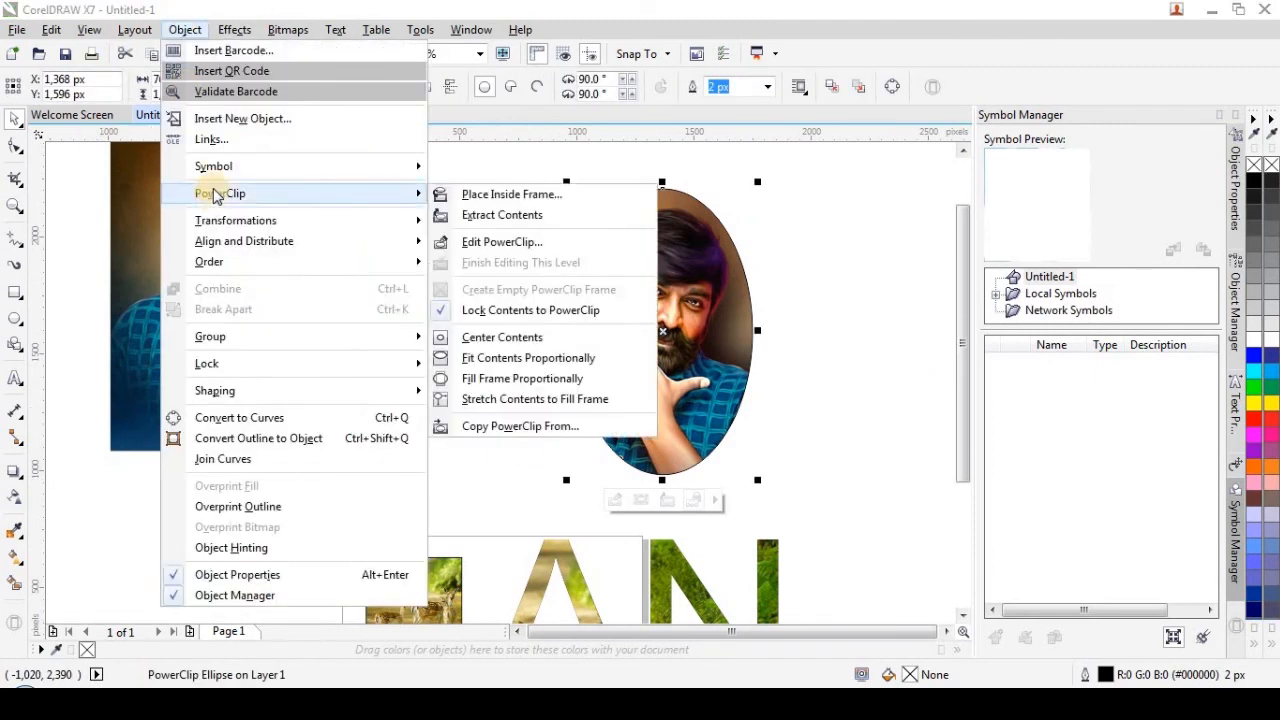
{"action": "left_click", "coordinate": [499, 217]}
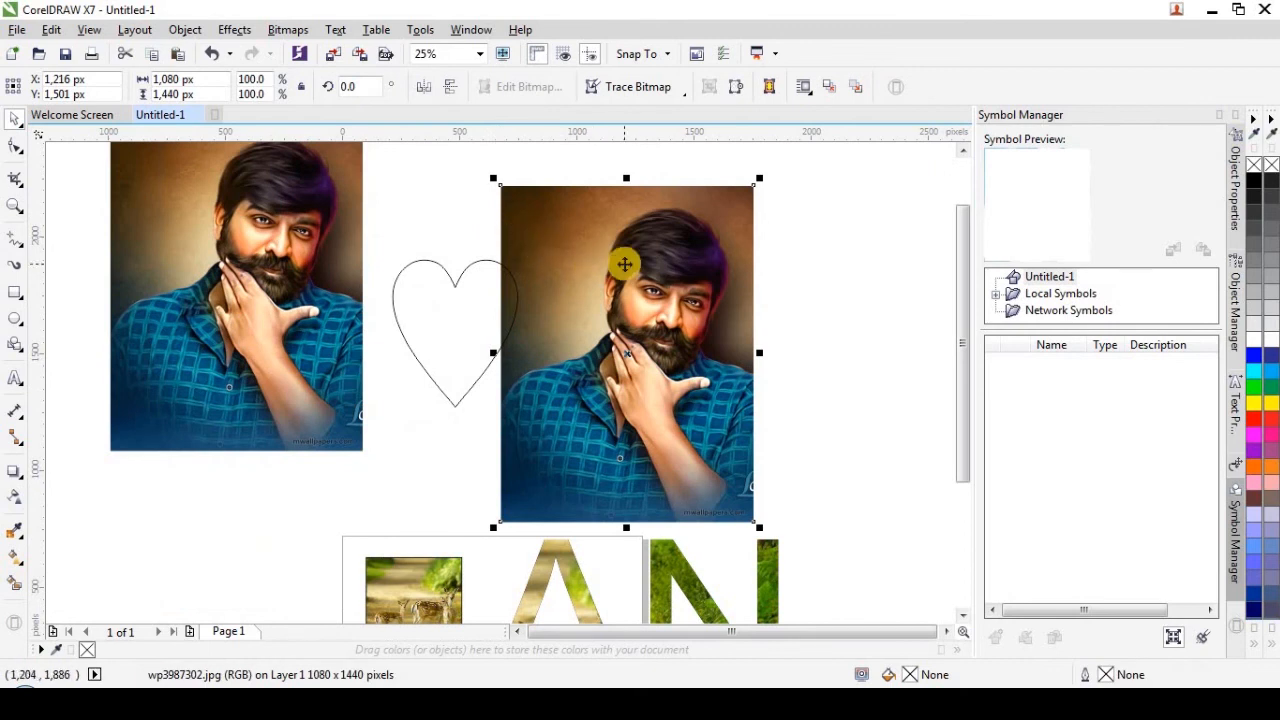
{"action": "key", "text": "Delete"}
Set the empty ellipse's frame type to None
{"action": "left_click", "coordinate": [661, 333]}
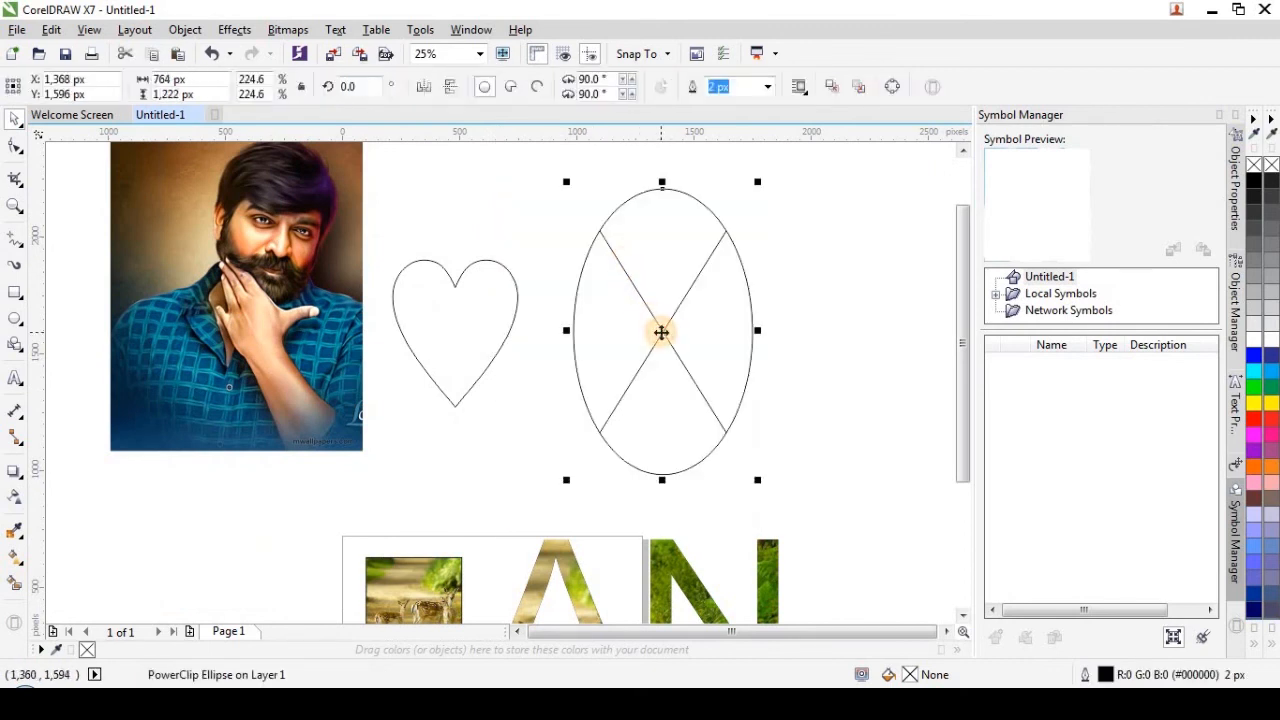
{"action": "right_click", "coordinate": [661, 333]}
{"action": "mouse_move", "coordinate": [725, 152]}
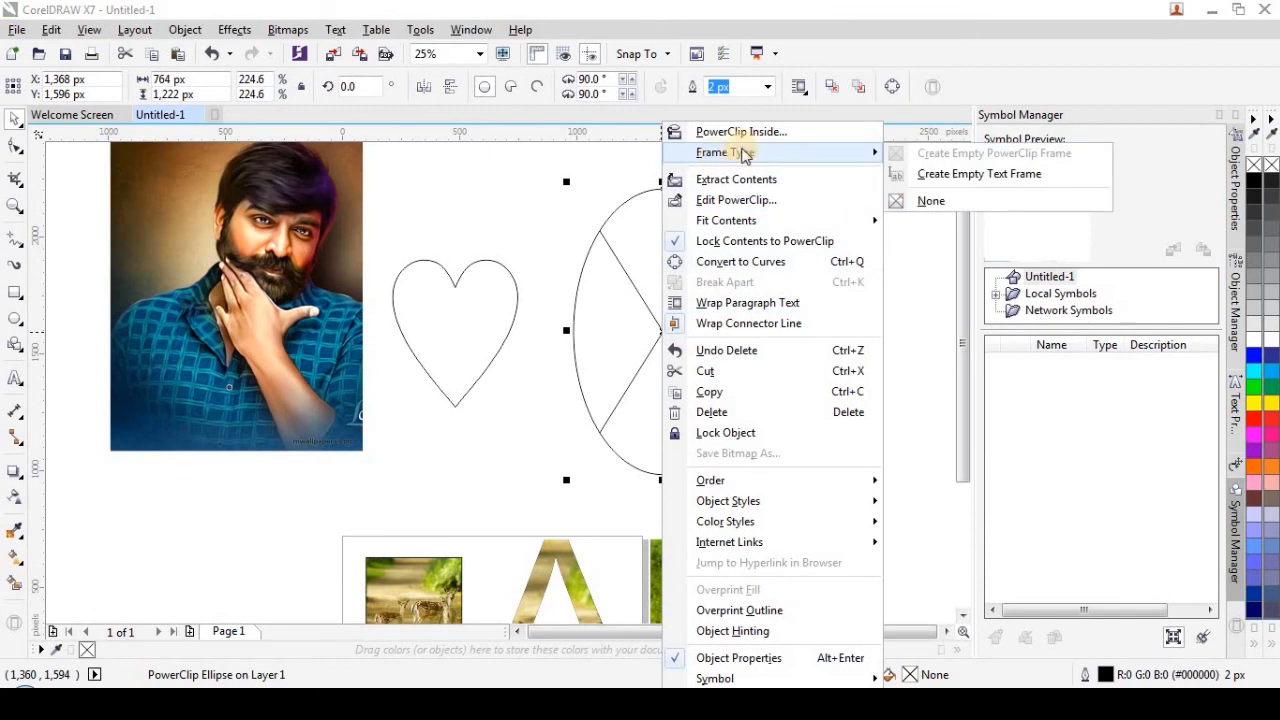
{"action": "left_click", "coordinate": [931, 201]}
Extract the deer photo from the AN text's PowerClip and delete the extracted photo
{"action": "scroll", "coordinate": [558, 264], "scroll_direction": "down", "scroll_amount": 2}
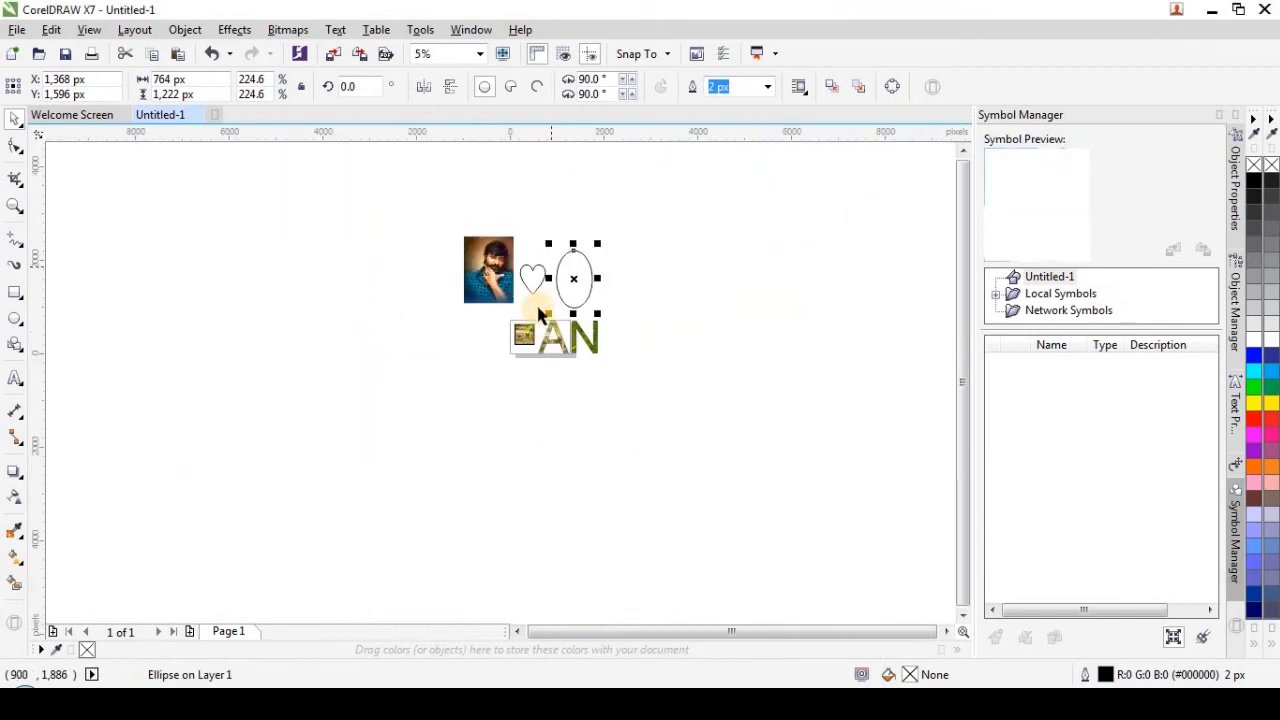
{"action": "scroll", "coordinate": [541, 317], "scroll_direction": "up", "scroll_amount": 2}
{"action": "left_click", "coordinate": [564, 387]}
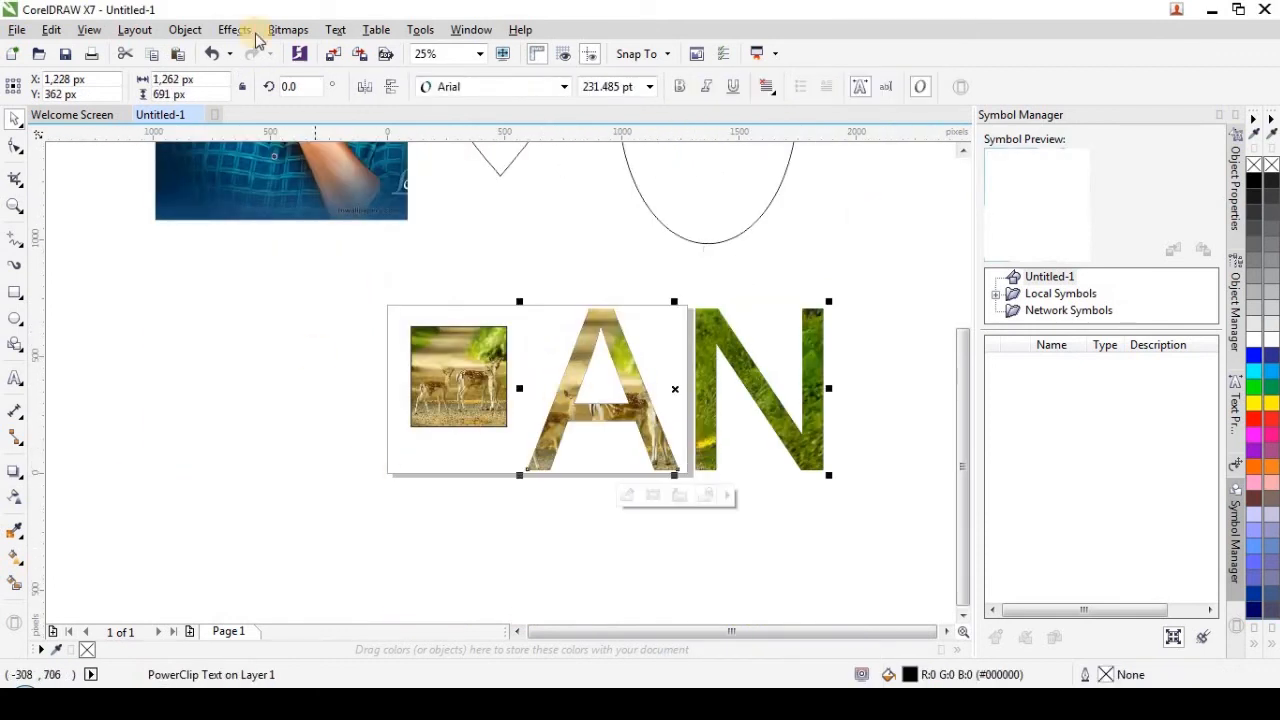
{"action": "left_click", "coordinate": [185, 30]}
{"action": "mouse_move", "coordinate": [208, 197]}
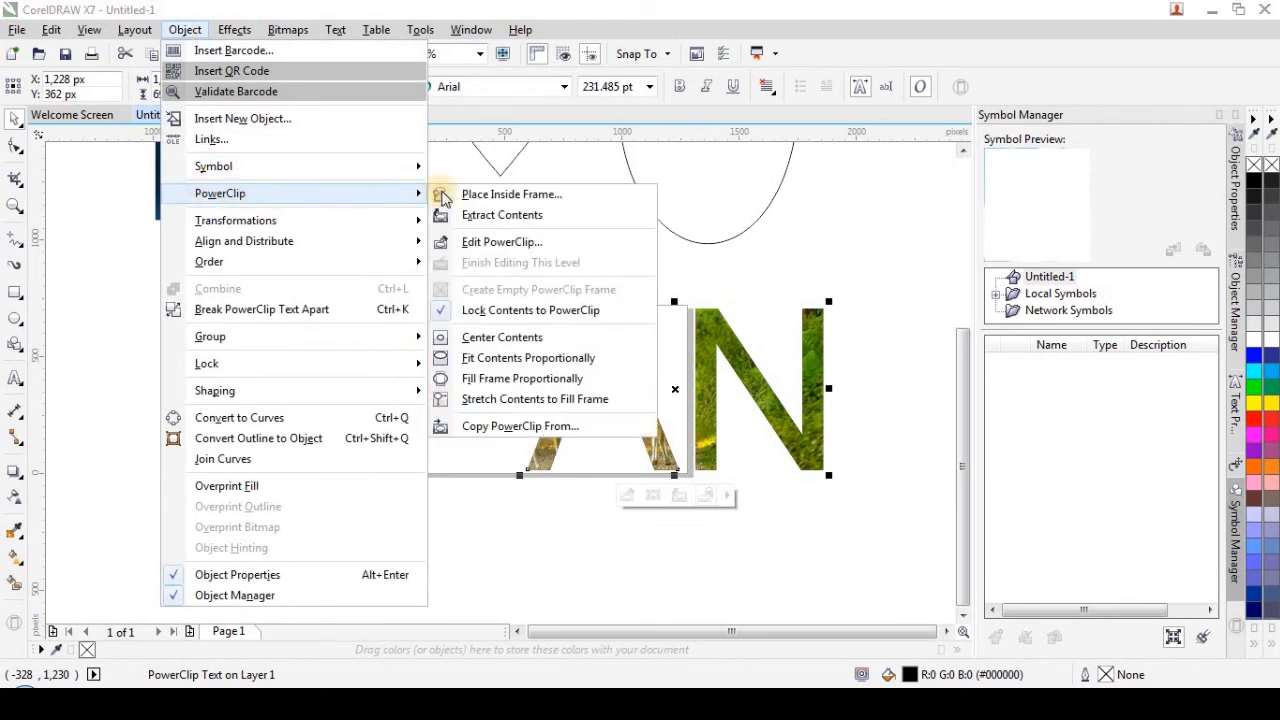
{"action": "left_click", "coordinate": [491, 212]}
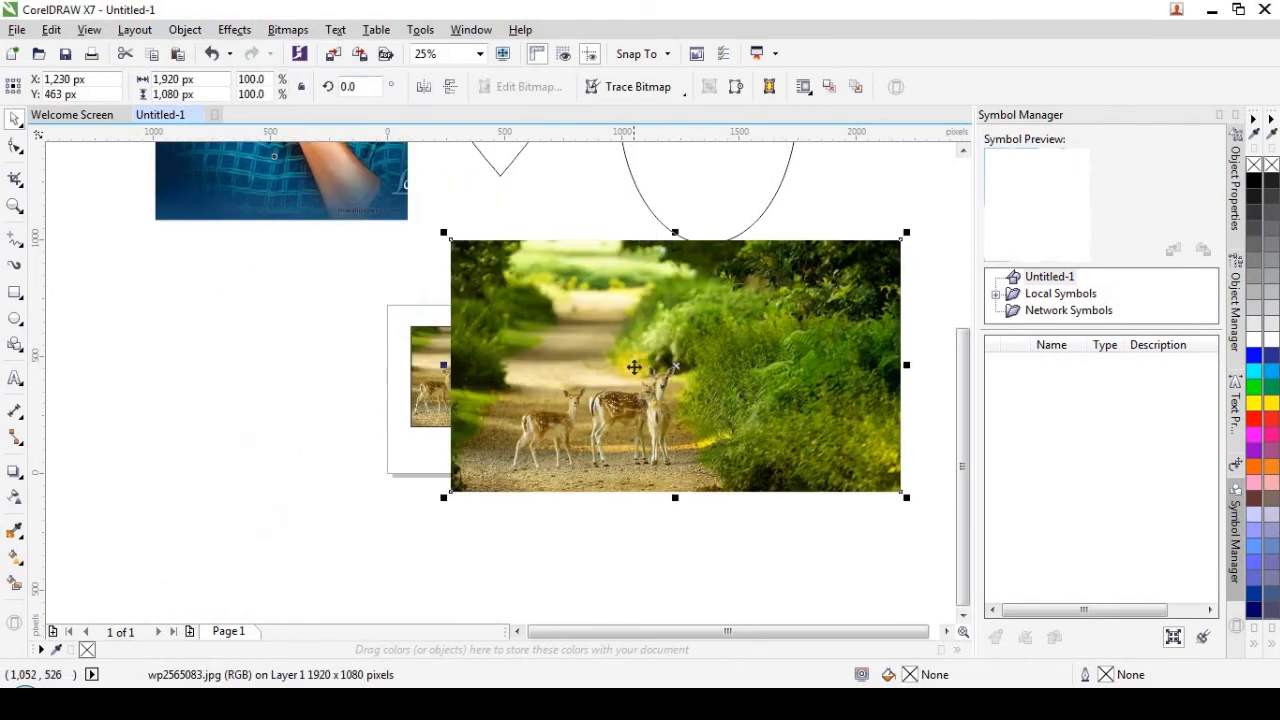
{"action": "key", "text": "Delete"}
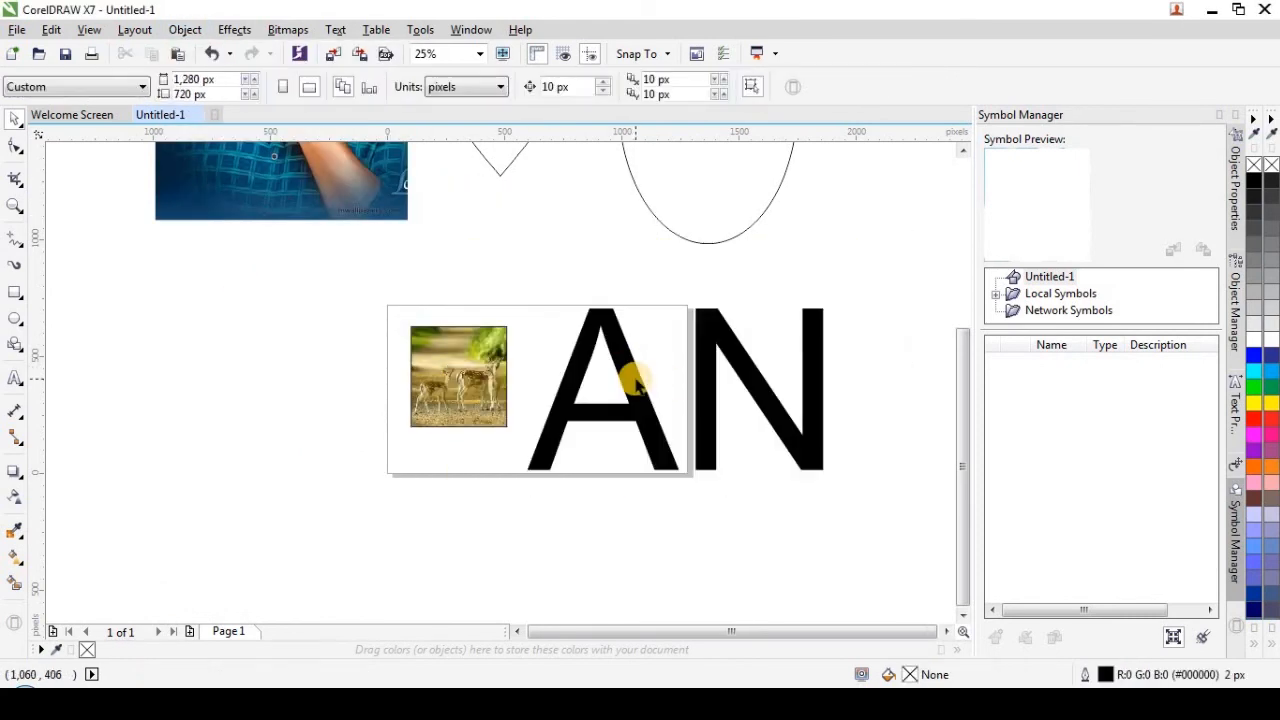
Fill the AN text with white to expose its empty PowerClip frame
{"action": "scroll", "coordinate": [636, 385], "scroll_direction": "up", "scroll_amount": 2}
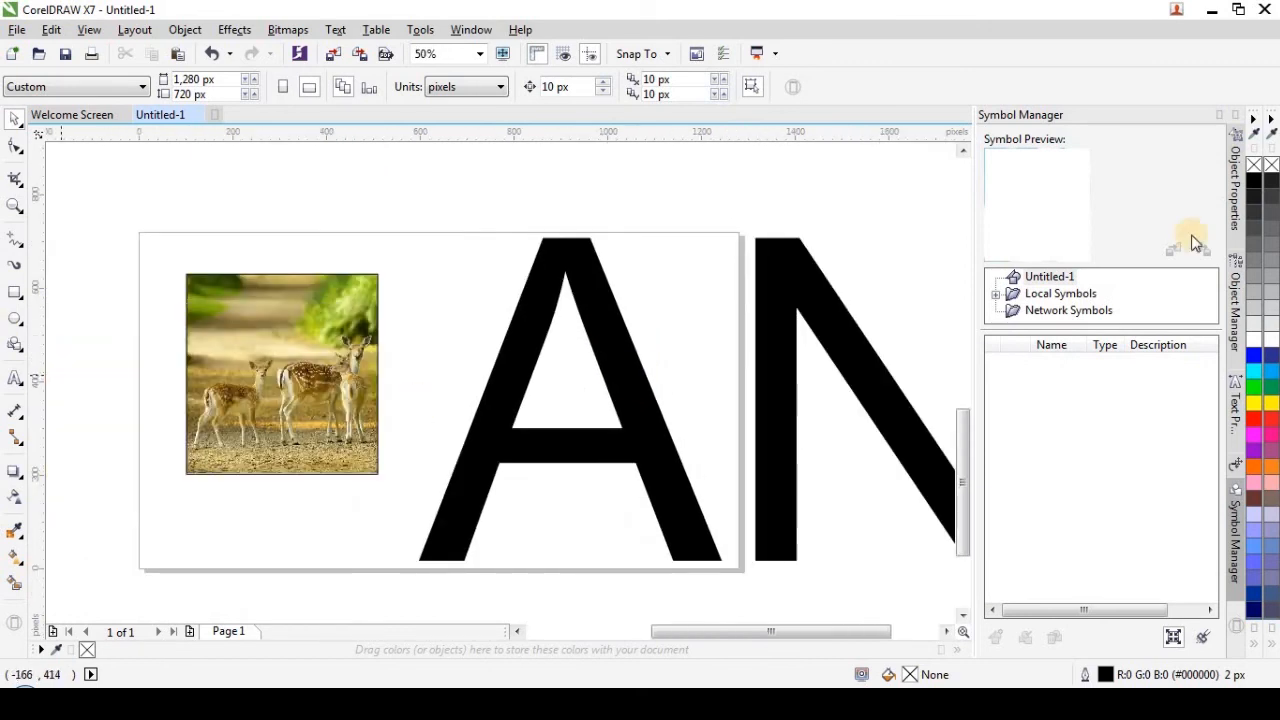
{"action": "left_click", "coordinate": [611, 346]}
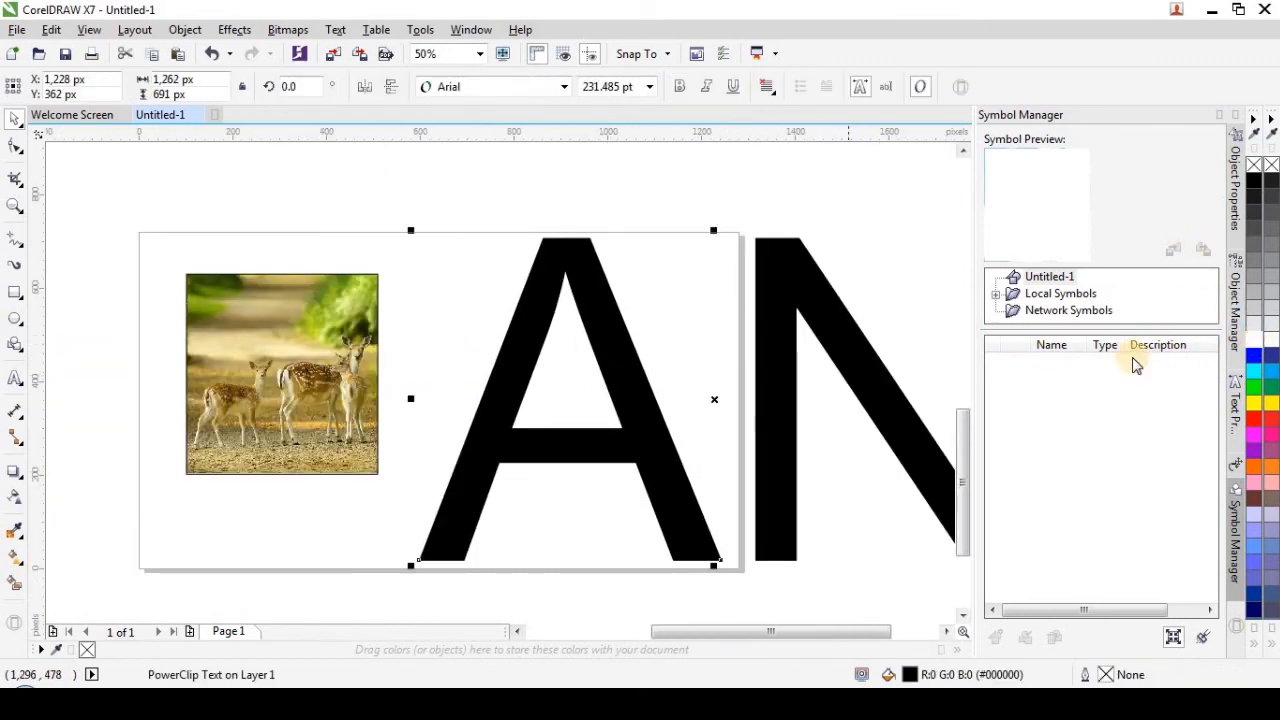
{"action": "left_click", "coordinate": [1256, 341]}
{"action": "scroll", "coordinate": [737, 386], "scroll_direction": "up", "scroll_amount": 1}
{"action": "scroll", "coordinate": [659, 389], "scroll_direction": "down", "scroll_amount": 1}
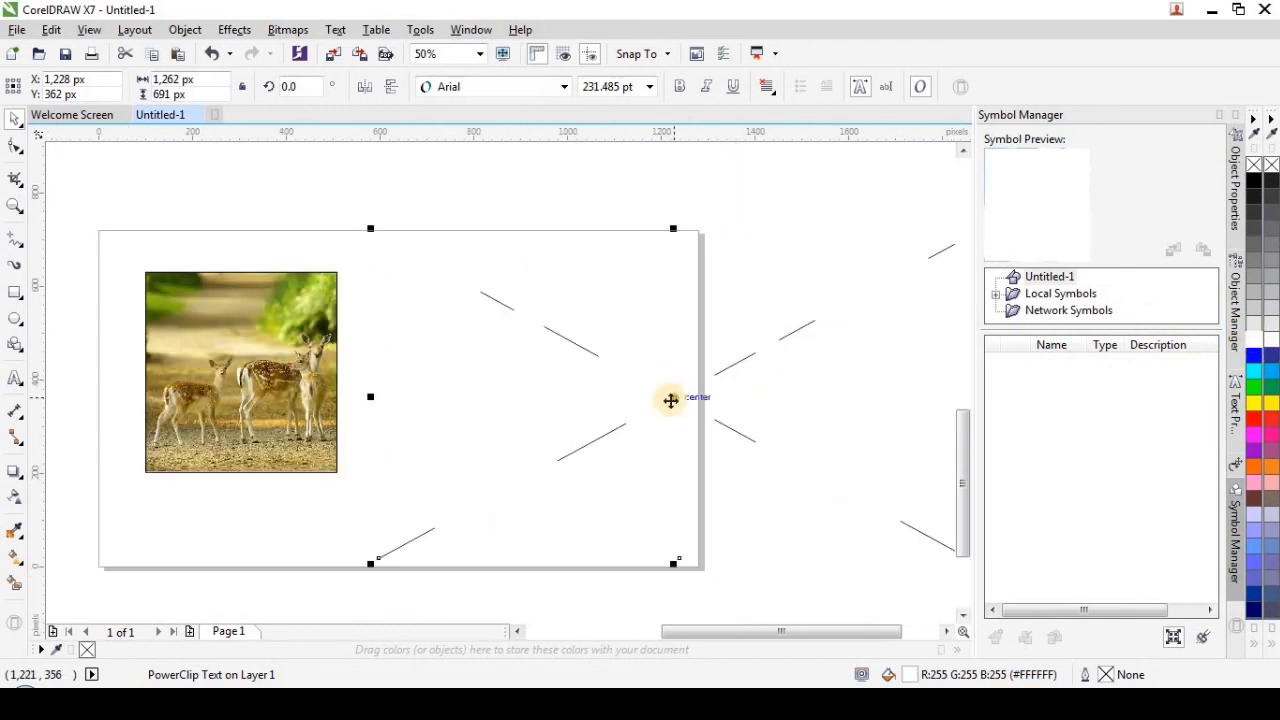
Set the AN text's frame type to None and fill the text with black
{"action": "right_click", "coordinate": [669, 400]}
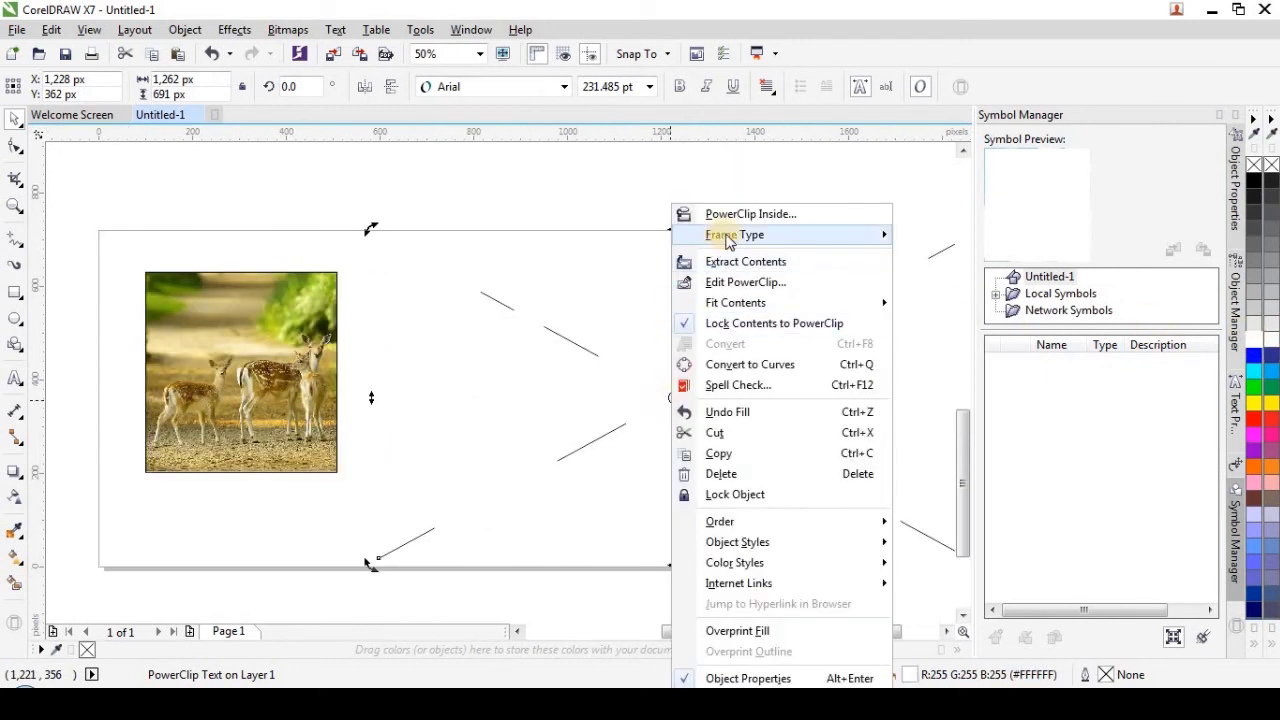
{"action": "mouse_move", "coordinate": [760, 237]}
{"action": "left_click", "coordinate": [957, 283]}
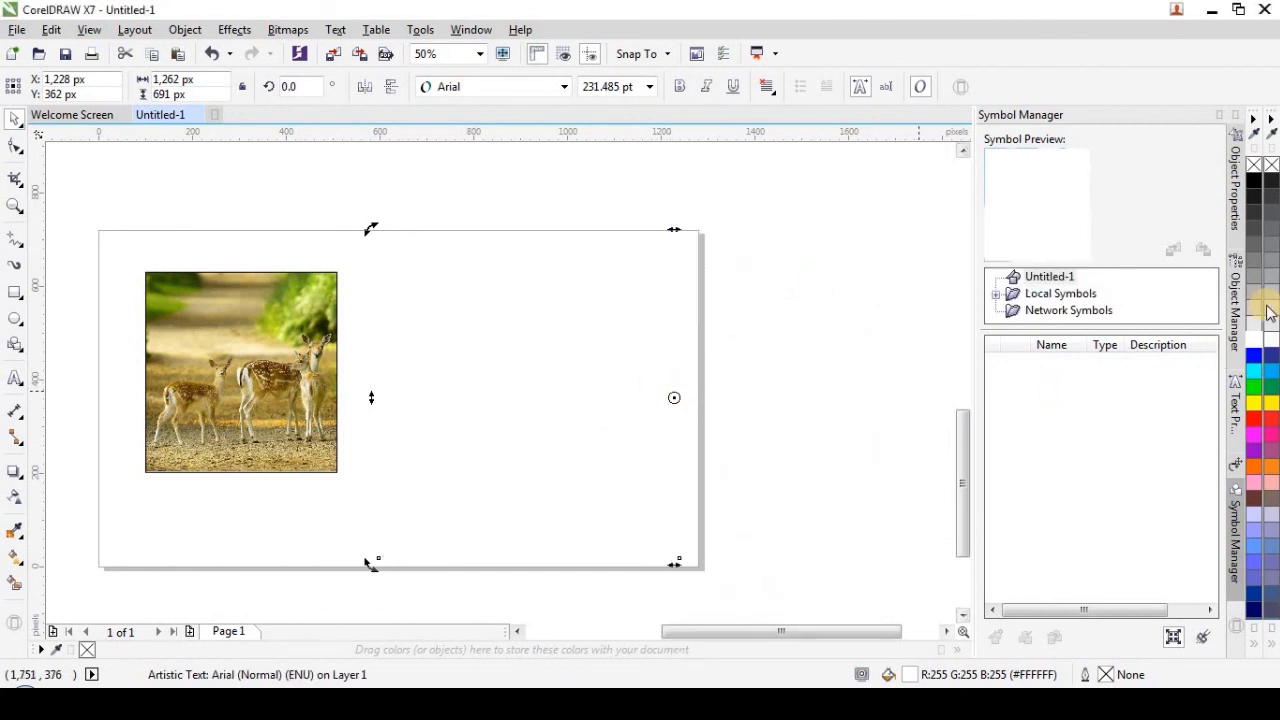
{"action": "left_click_drag", "start_coordinate": [1162, 186], "coordinate": [494, 337]}
{"action": "scroll", "coordinate": [495, 330], "scroll_direction": "down", "scroll_amount": 1}
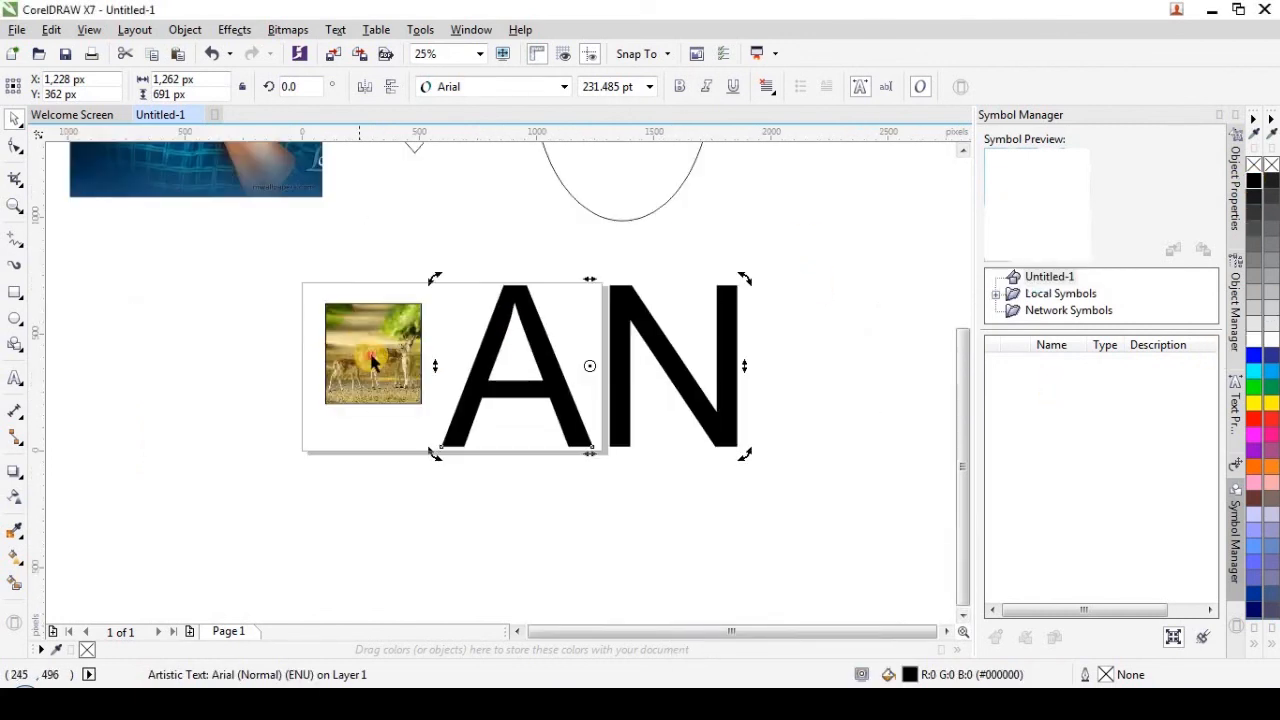
Set the rectangle's frame type to None, accepting the loss of its deer photo, and deselect the rectangle
{"action": "left_click", "coordinate": [365, 360]}
{"action": "right_click", "coordinate": [372, 362]}
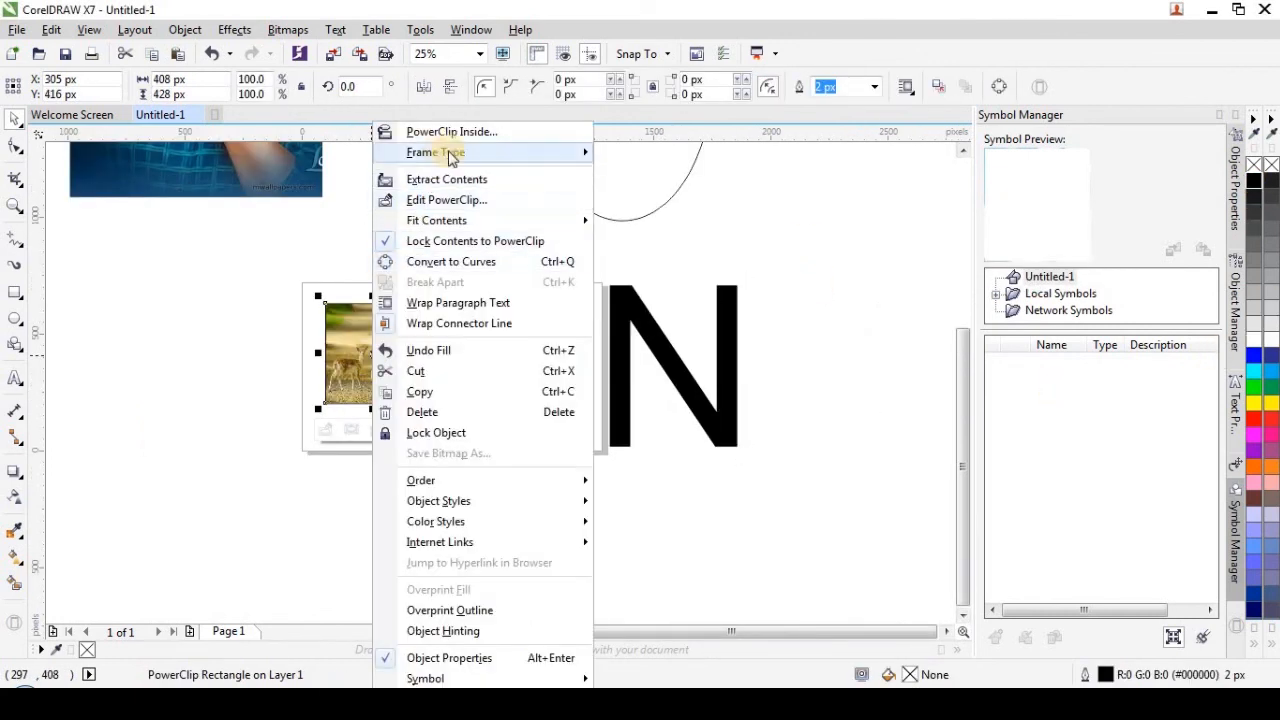
{"action": "mouse_move", "coordinate": [465, 152]}
{"action": "left_click", "coordinate": [642, 201]}
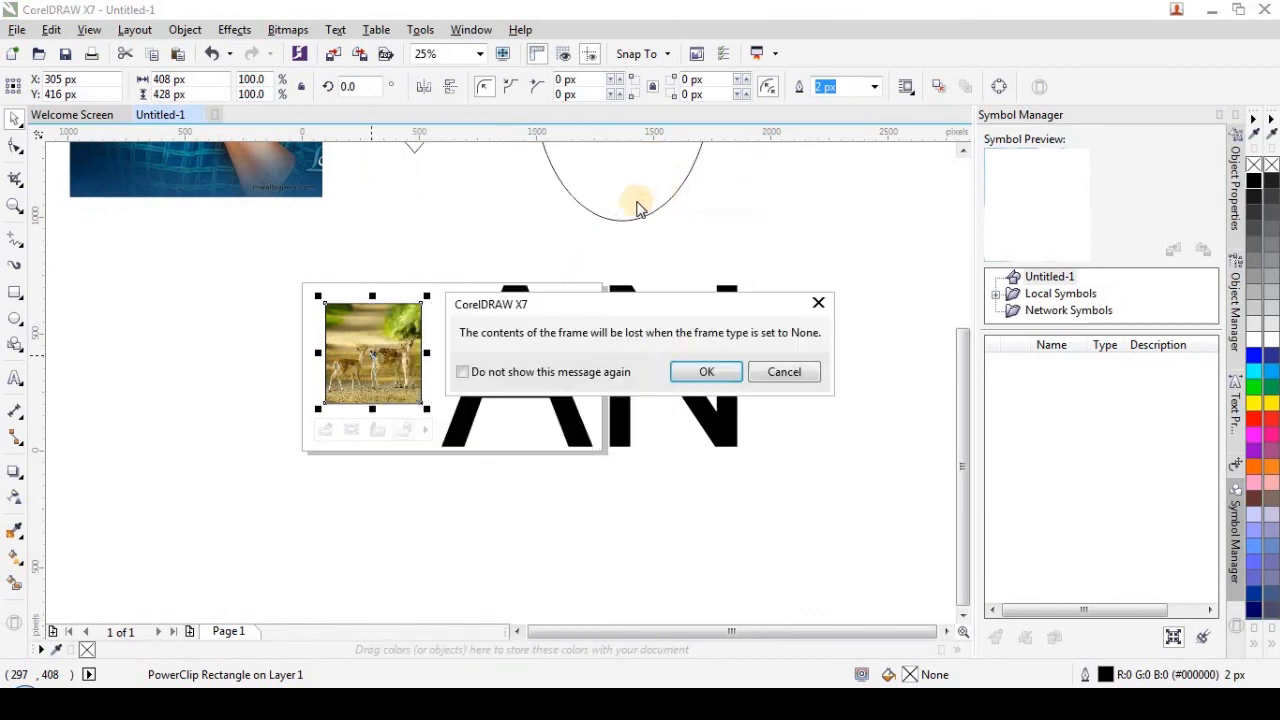
{"action": "left_click", "coordinate": [688, 372]}
{"action": "scroll", "coordinate": [354, 380], "scroll_direction": "up", "scroll_amount": 1}
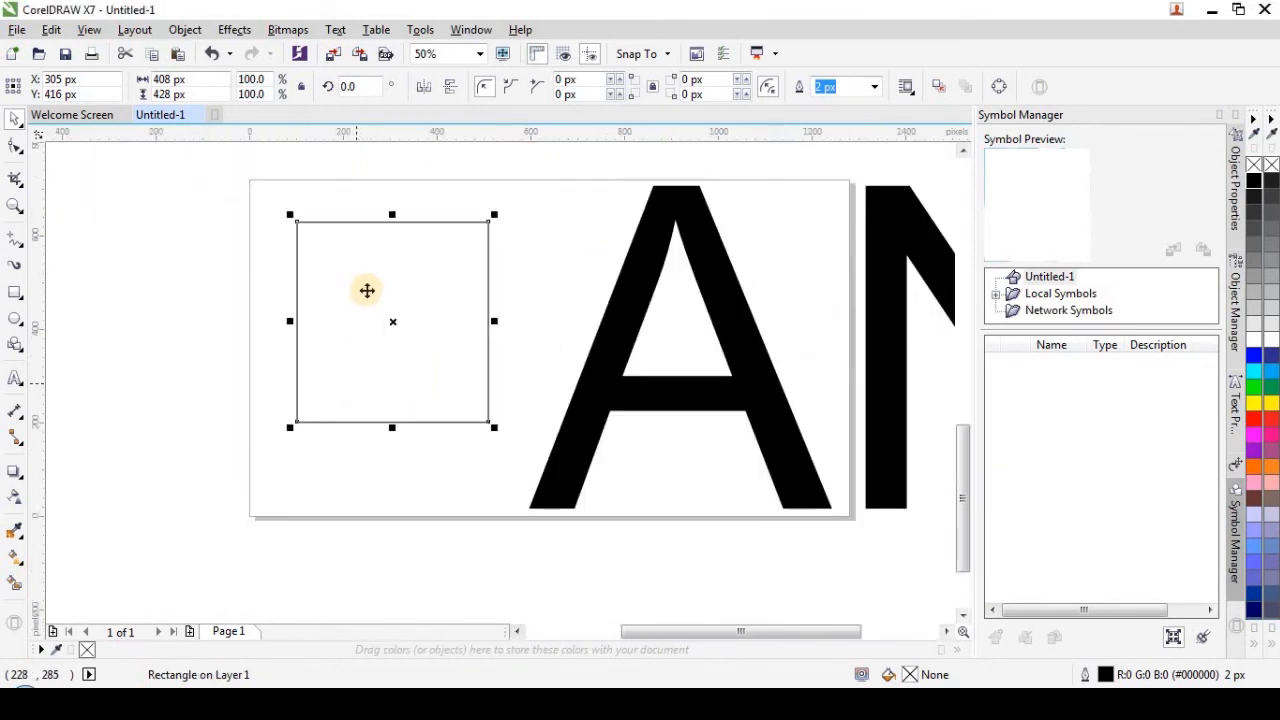
{"action": "left_click", "coordinate": [157, 337]}
{"action": "scroll", "coordinate": [157, 337], "scroll_direction": "down", "scroll_amount": 2}
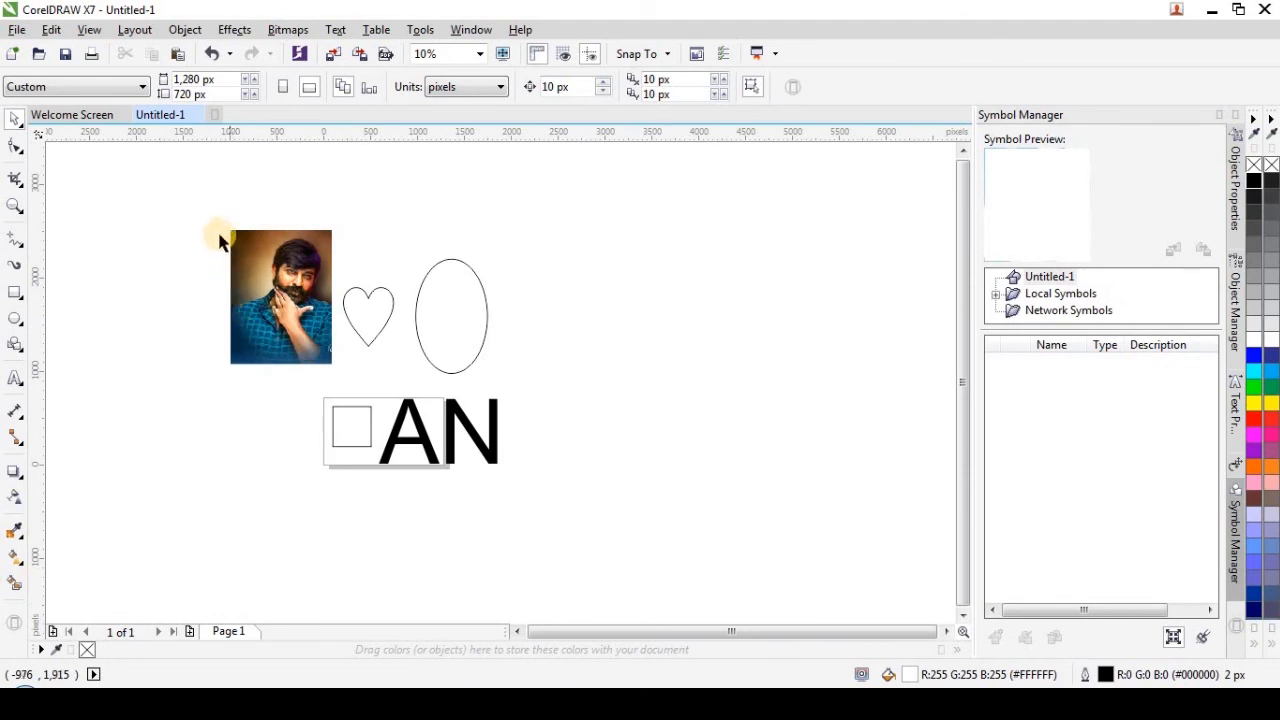
{"action": "scroll", "coordinate": [217, 229], "scroll_direction": "up", "scroll_amount": 1}
{"action": "scroll", "coordinate": [217, 229], "scroll_direction": "down", "scroll_amount": 1}
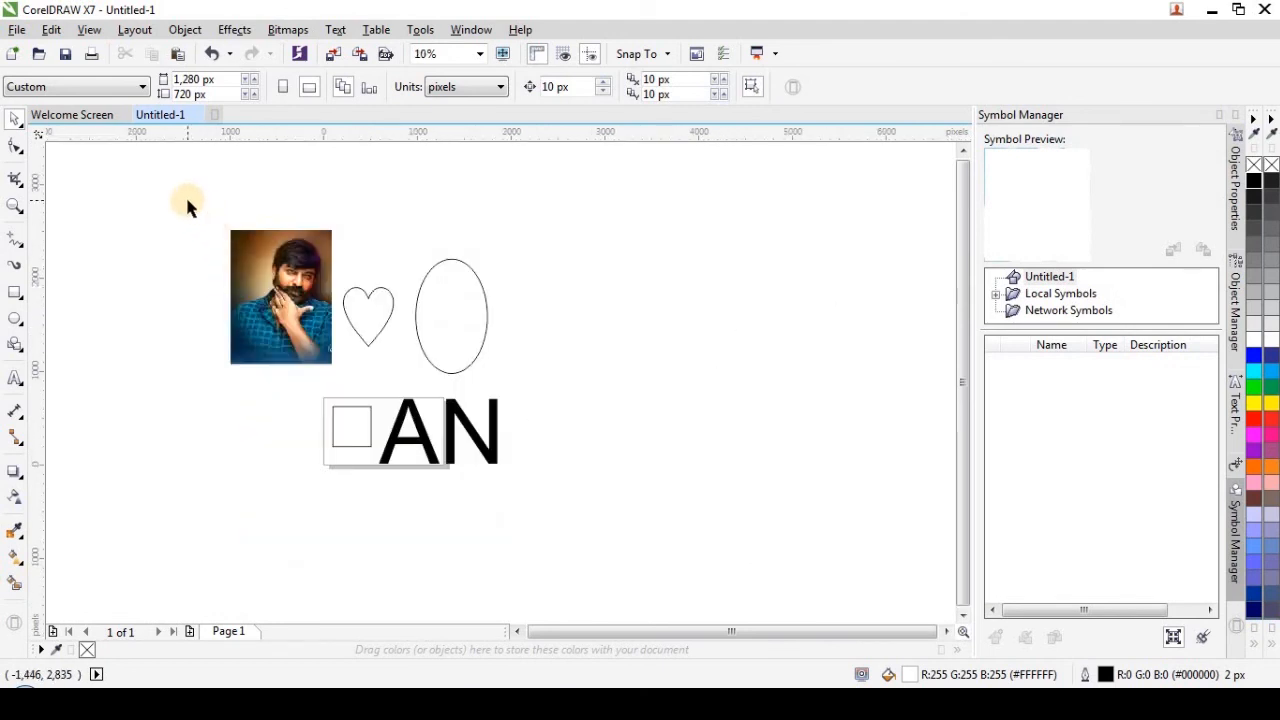